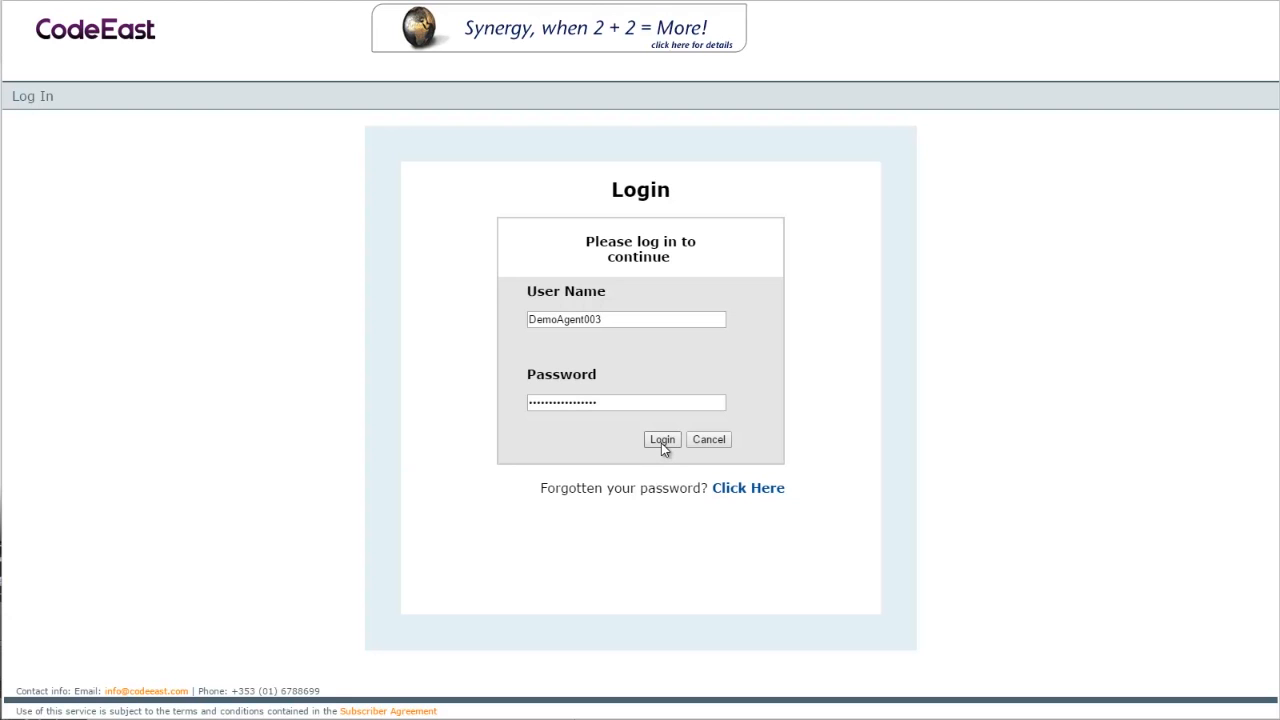
# Log in with the credentials already filled in and open a blank form for adding a new prospect
pyautogui.click(661, 443)
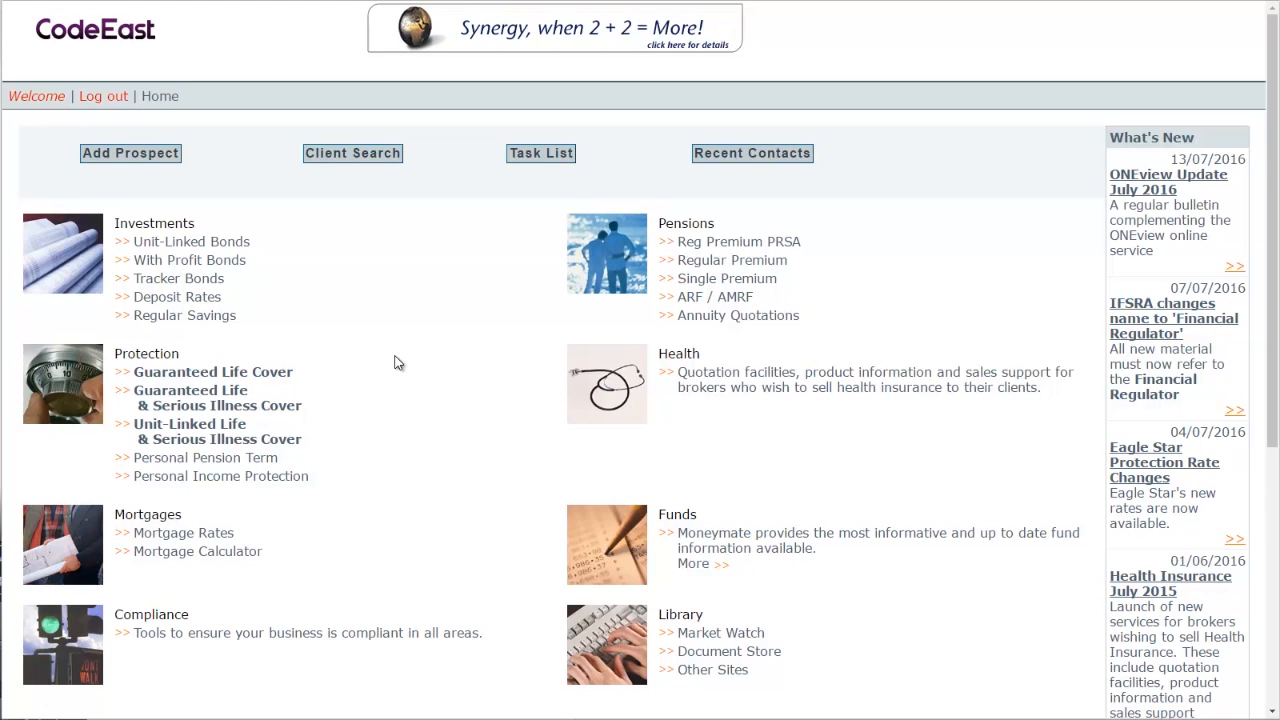
pyautogui.click(130, 155)
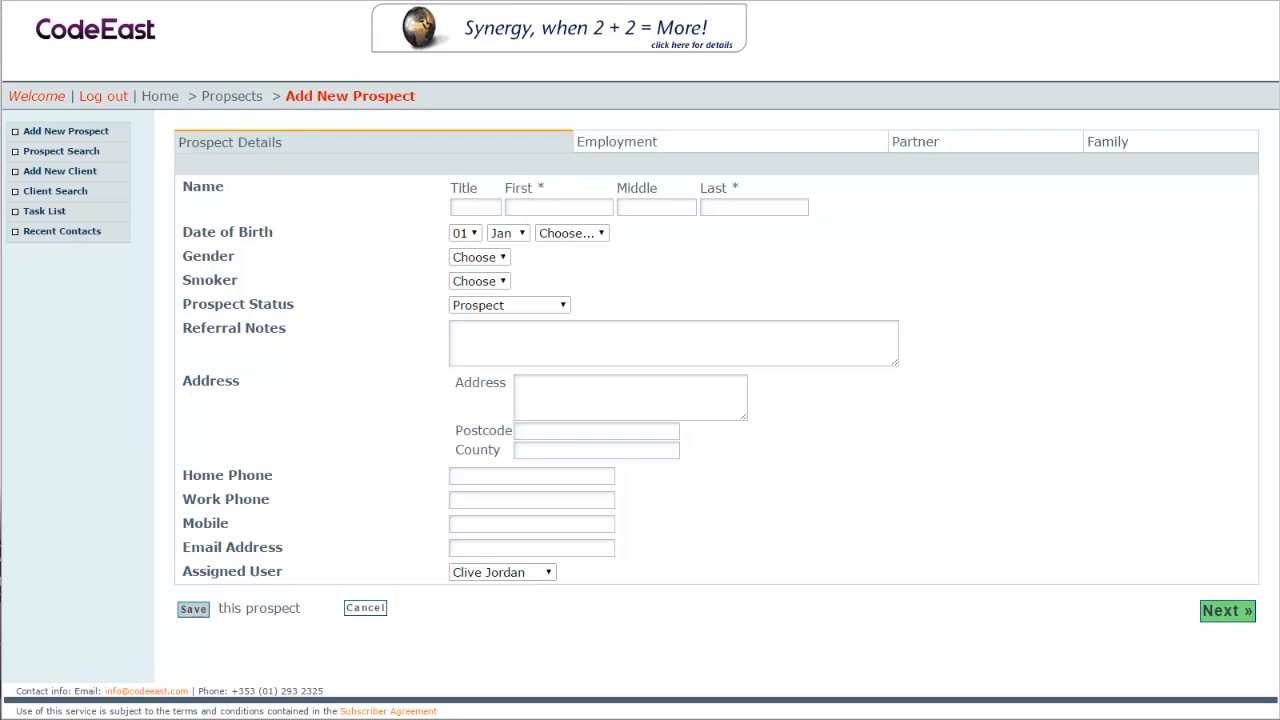
# Try to save the new prospect while the required name fields are still empty
pyautogui.click(190, 619)
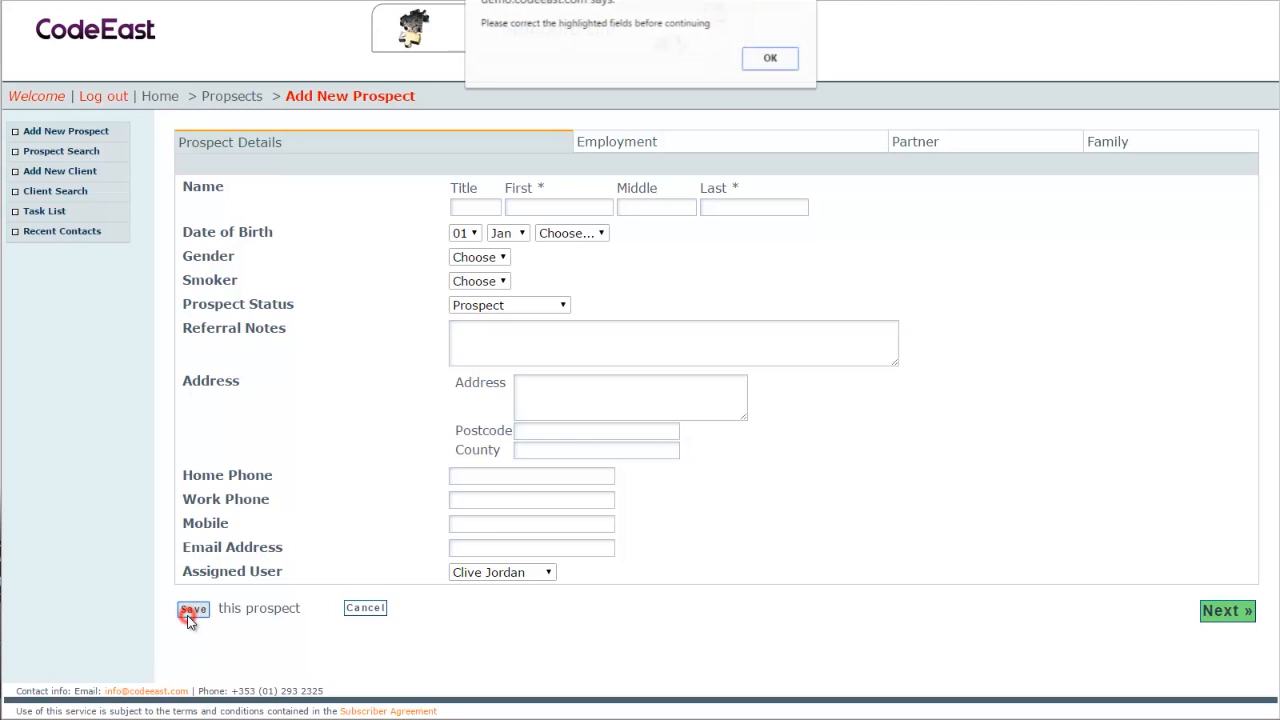
pyautogui.click(790, 56)
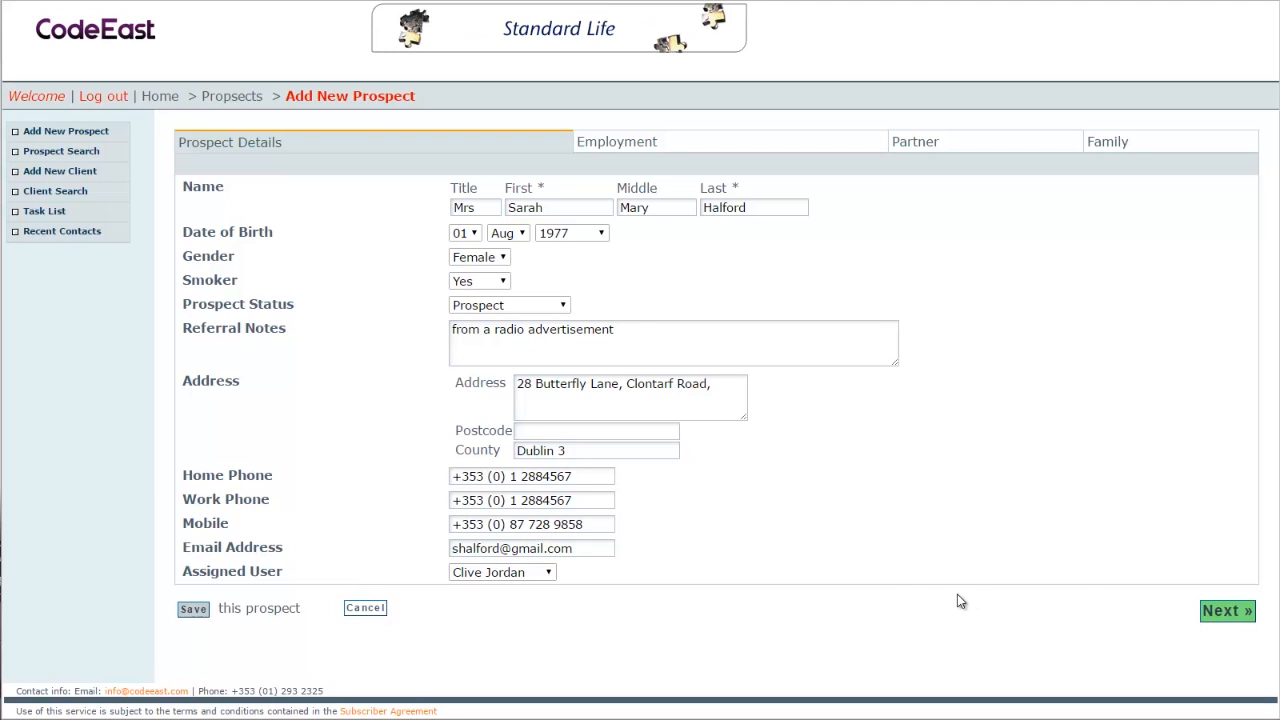
# Complete the new prospect's personal, employment, partner and family sections and finish creating the record
pyautogui.click(1220, 611)
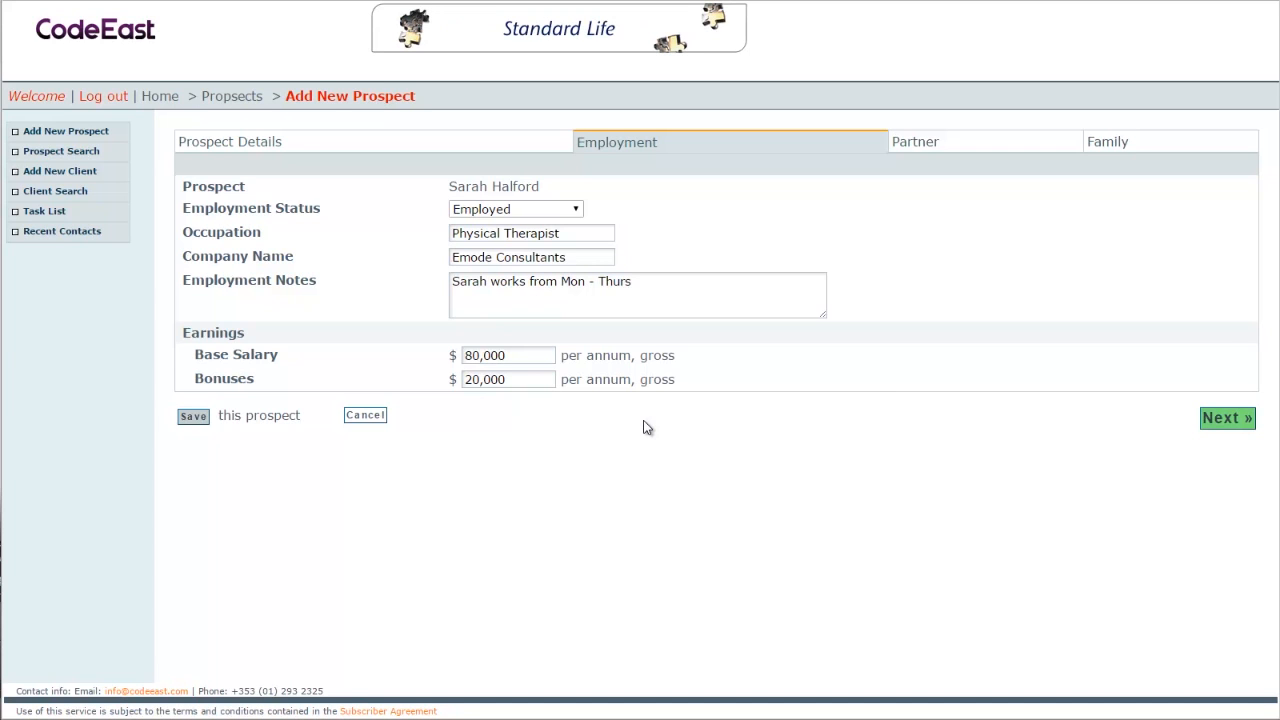
pyautogui.click(1230, 426)
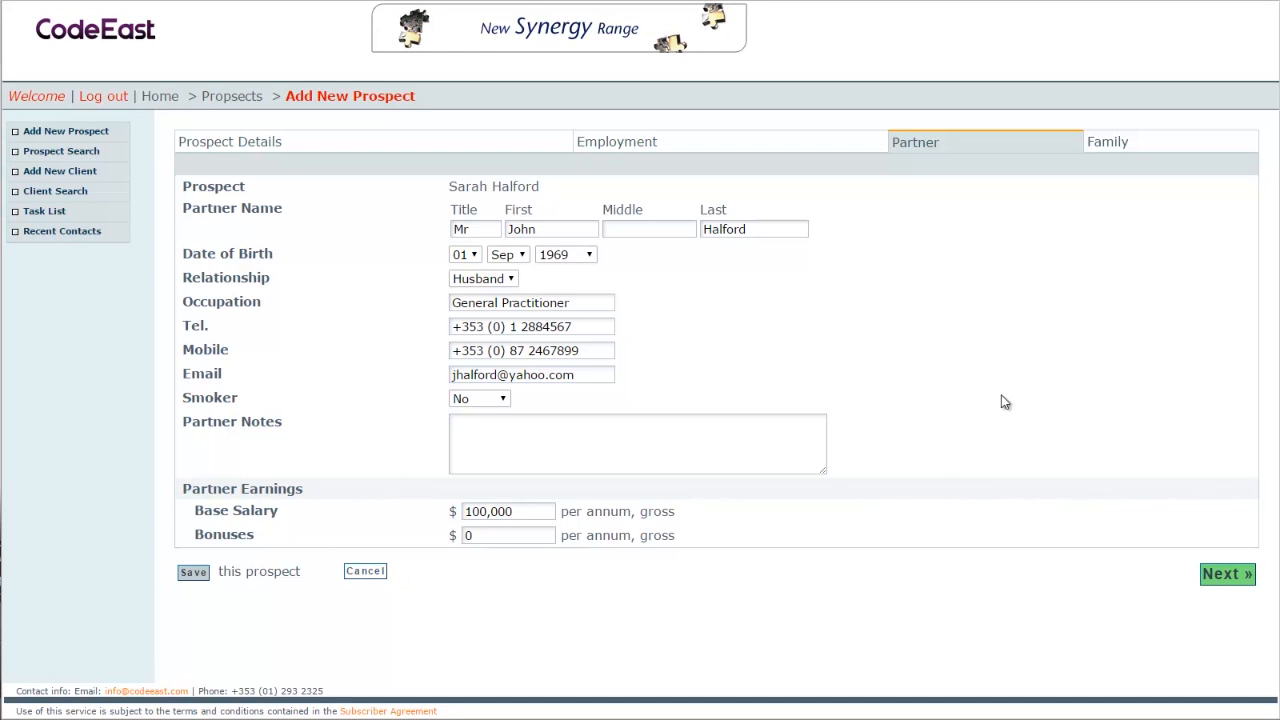
pyautogui.click(1210, 578)
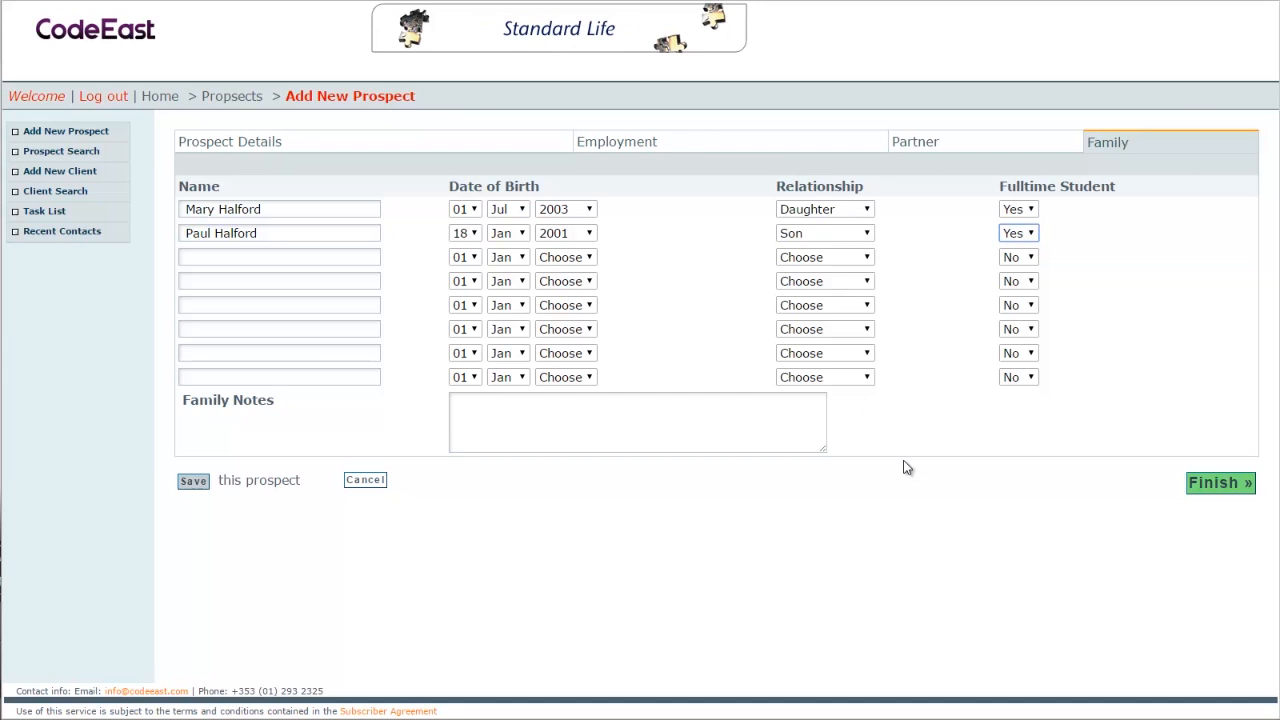
pyautogui.click(1207, 484)
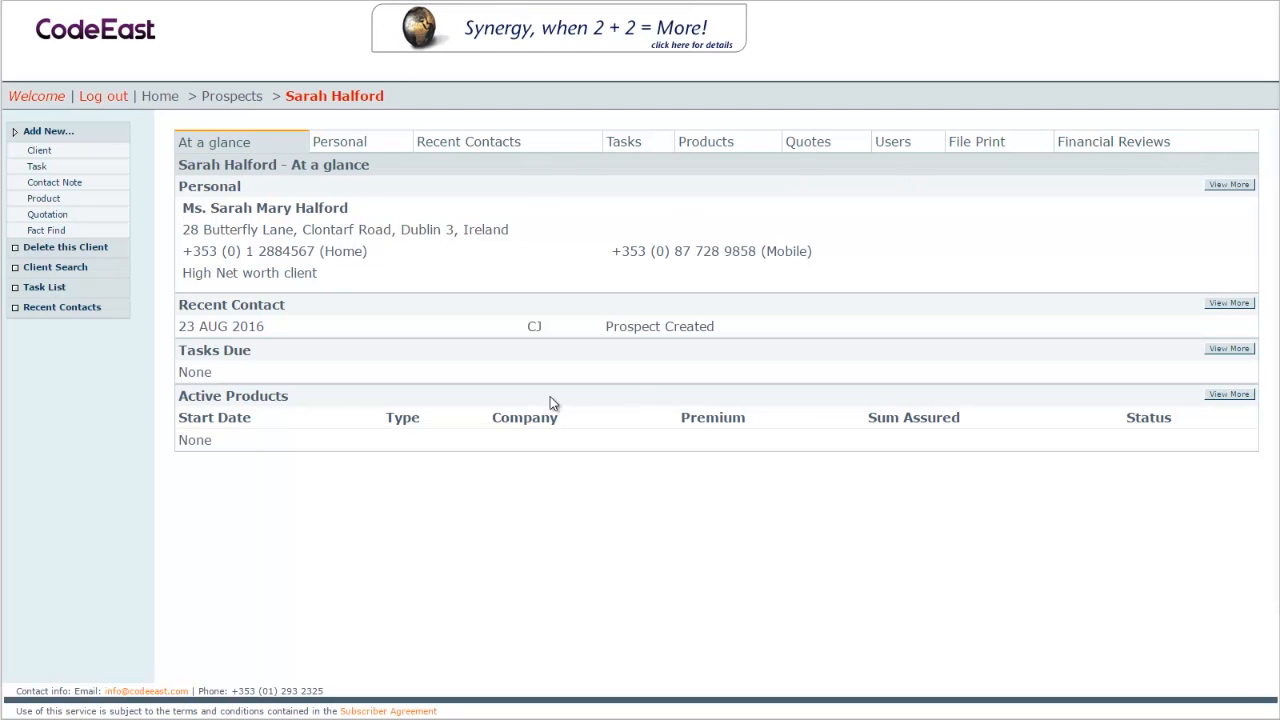
# Examine the prospect's personal, contact, employment, partner and family details on the Personal page
pyautogui.click(357, 143)
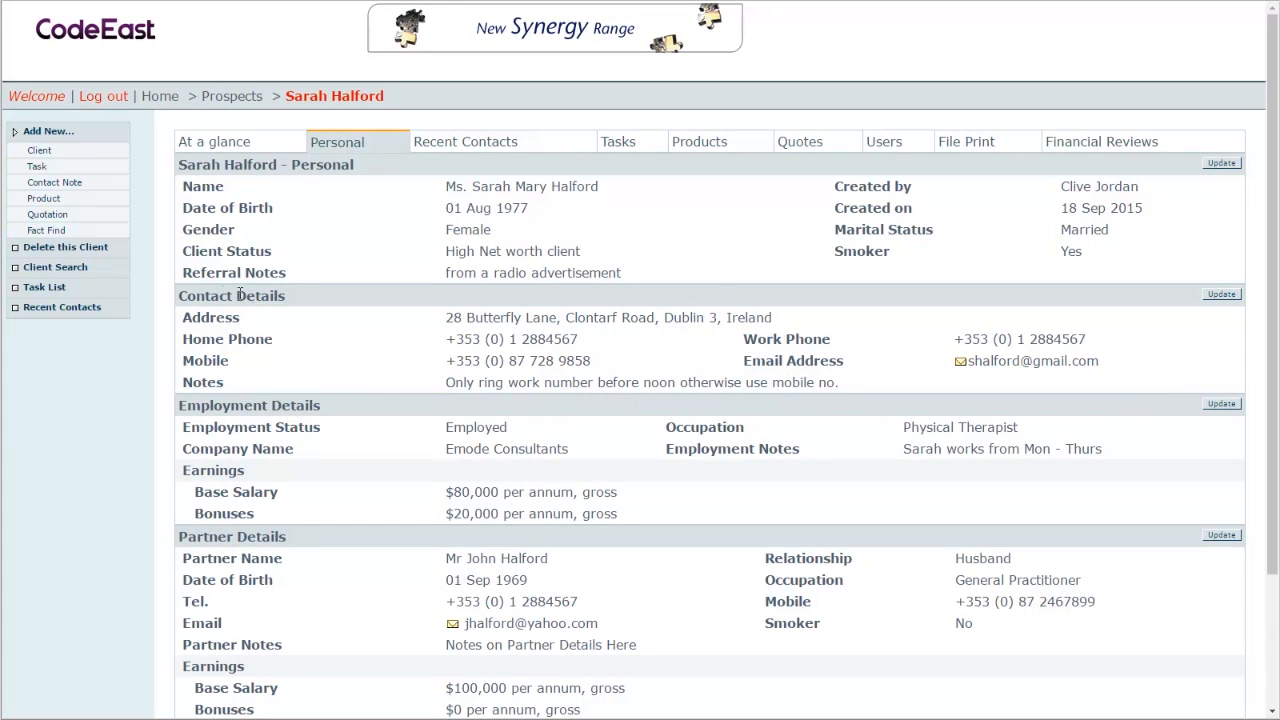
pyautogui.moveTo(187, 405); pyautogui.dragTo(284, 405)
pyautogui.scroll(-1, 288, 450)
pyautogui.moveTo(288, 457); pyautogui.dragTo(180, 457)
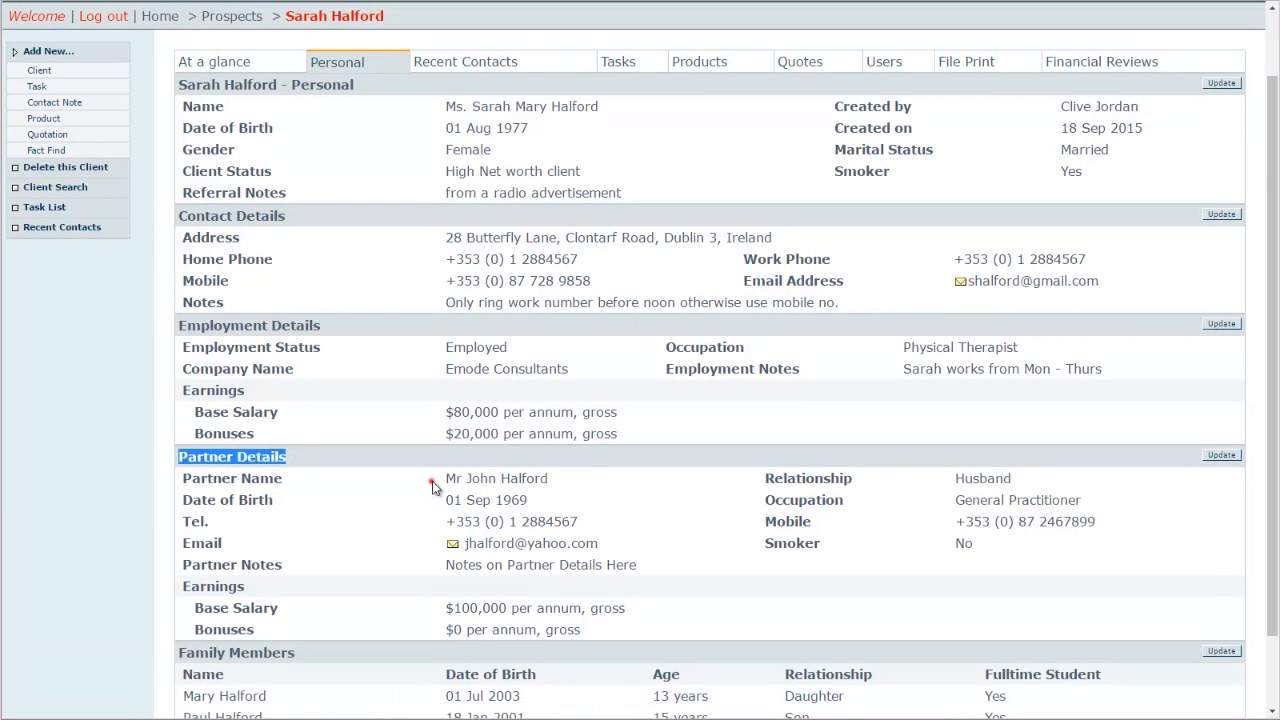
pyautogui.moveTo(430, 479); pyautogui.dragTo(550, 479)
pyautogui.scroll(-1, 521, 497)
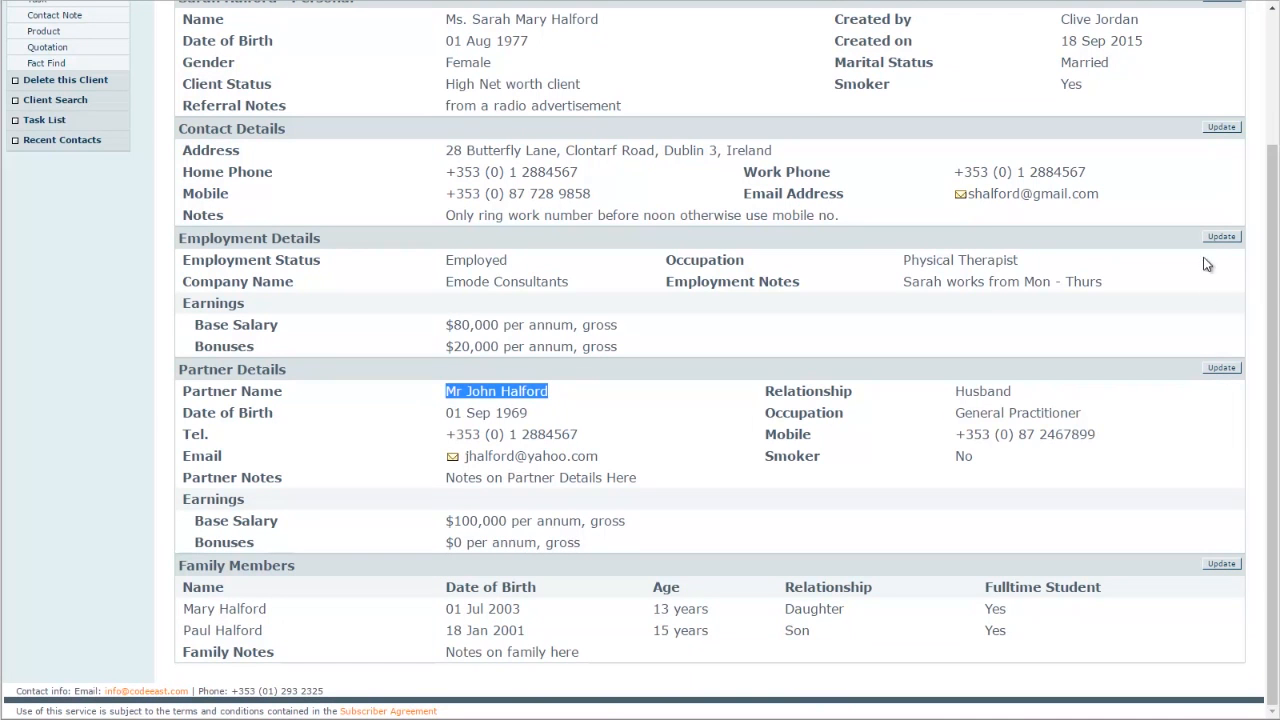
pyautogui.scroll(2, 1150, 178)
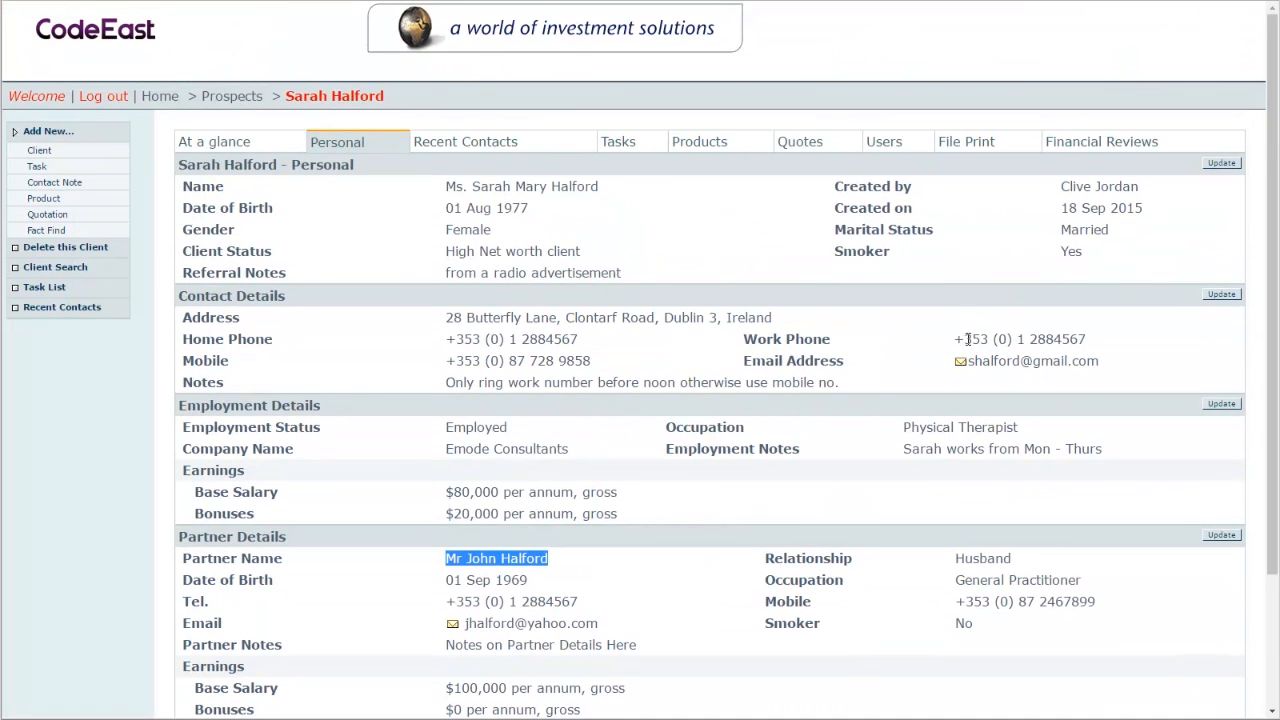
# Look through the prospect's recent contacts, tasks, products, quotes, assigned users and file print
pyautogui.click(478, 145)
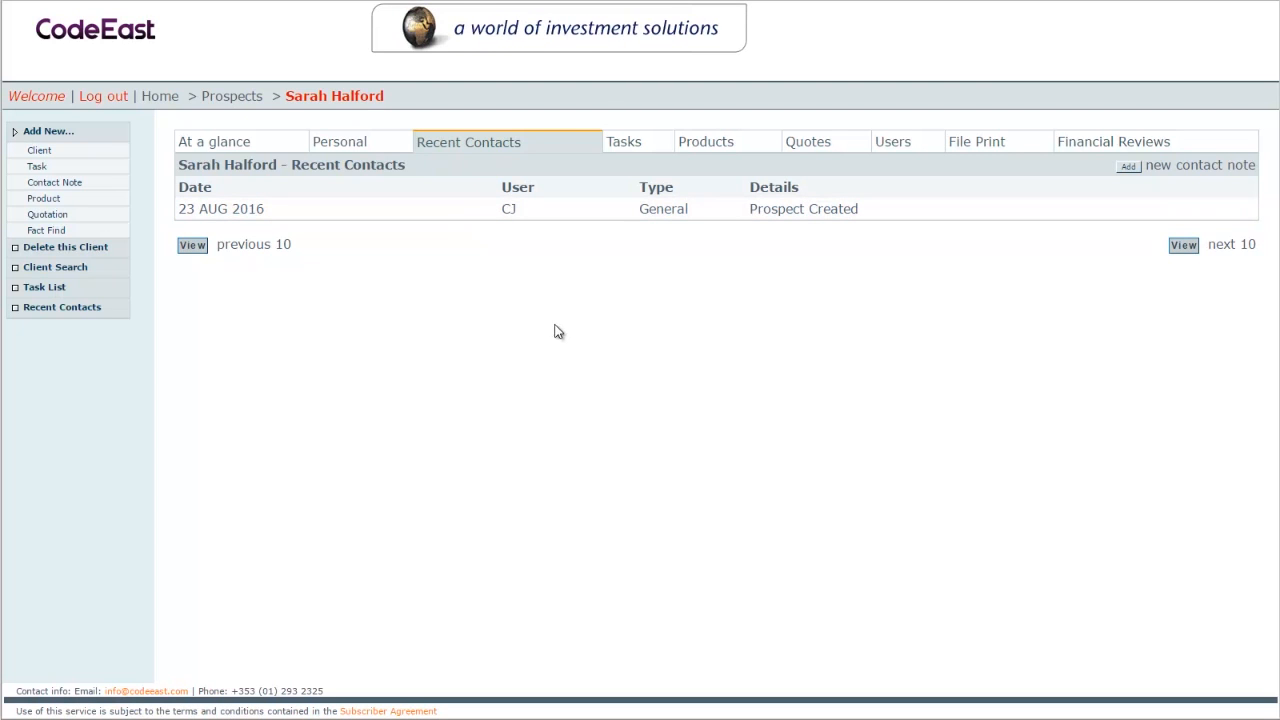
pyautogui.click(631, 146)
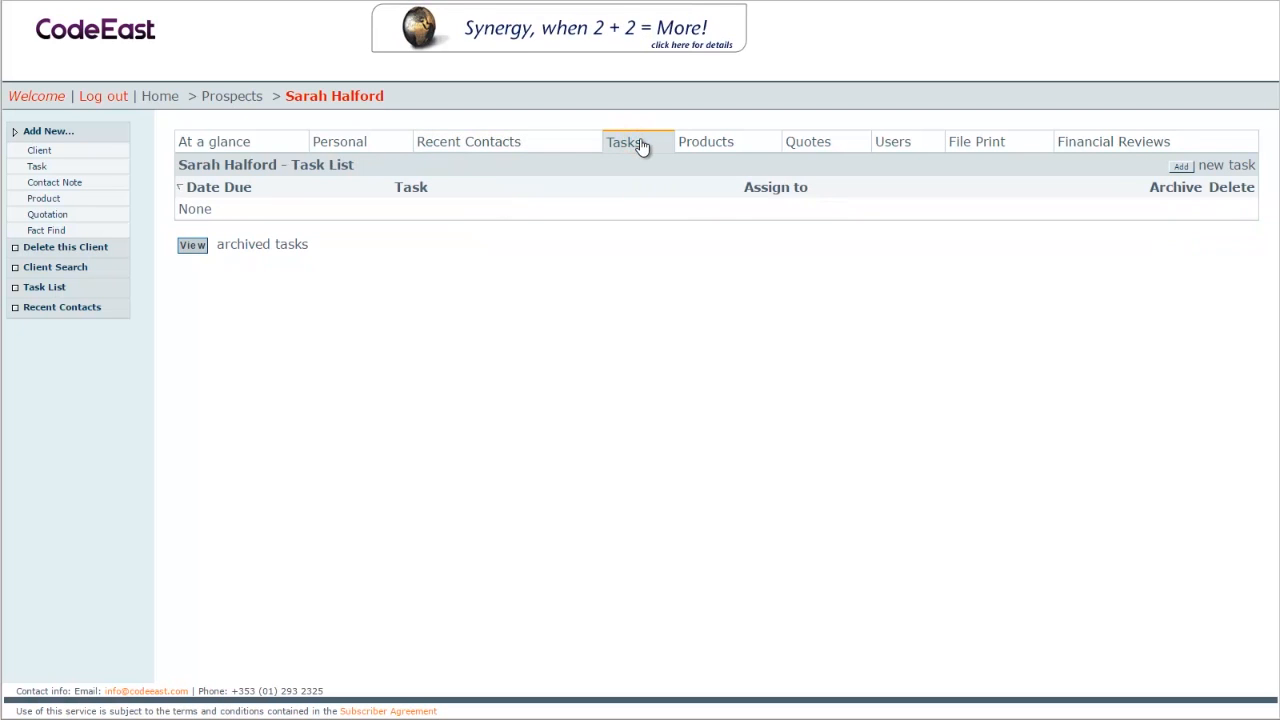
pyautogui.click(707, 146)
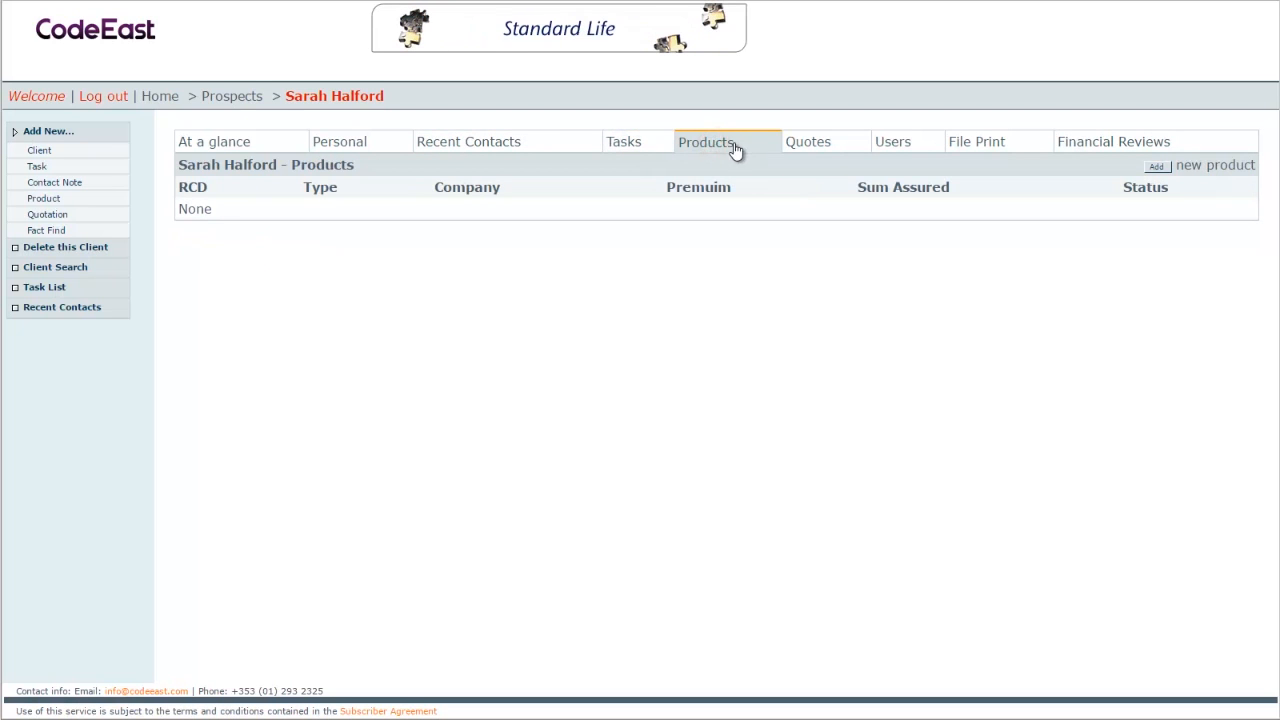
pyautogui.click(808, 145)
pyautogui.click(894, 142)
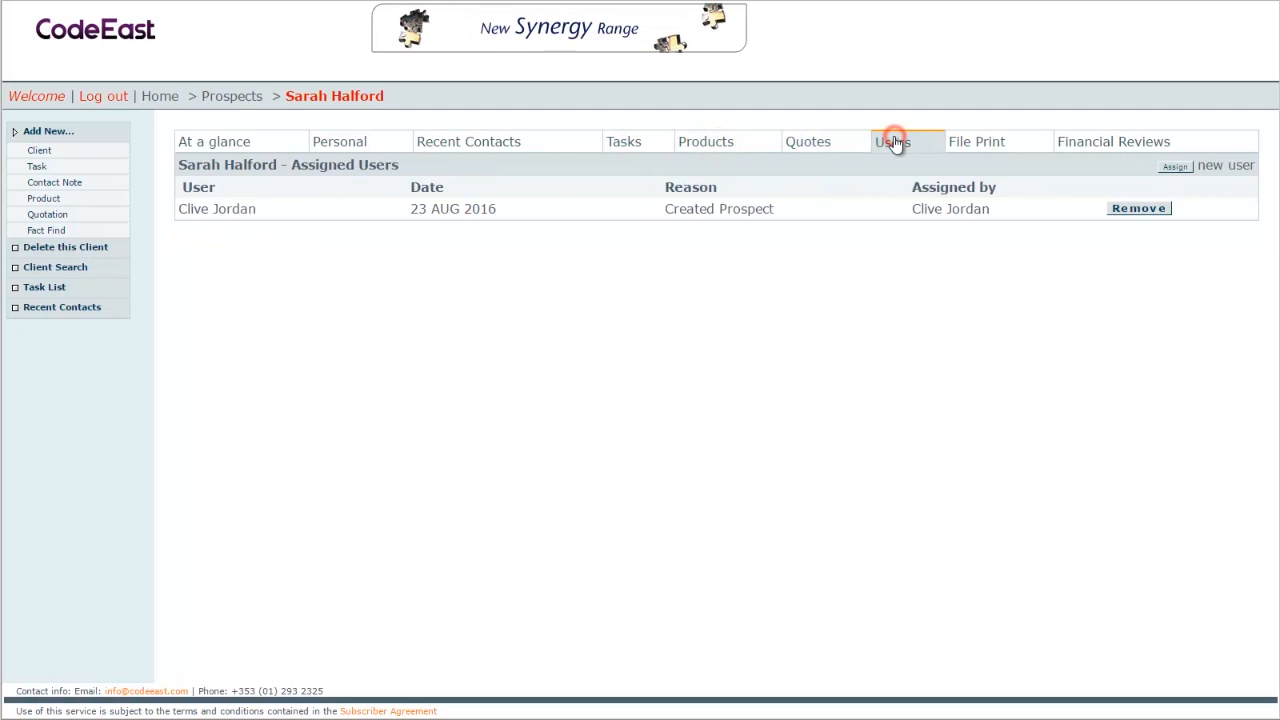
pyautogui.click(952, 141)
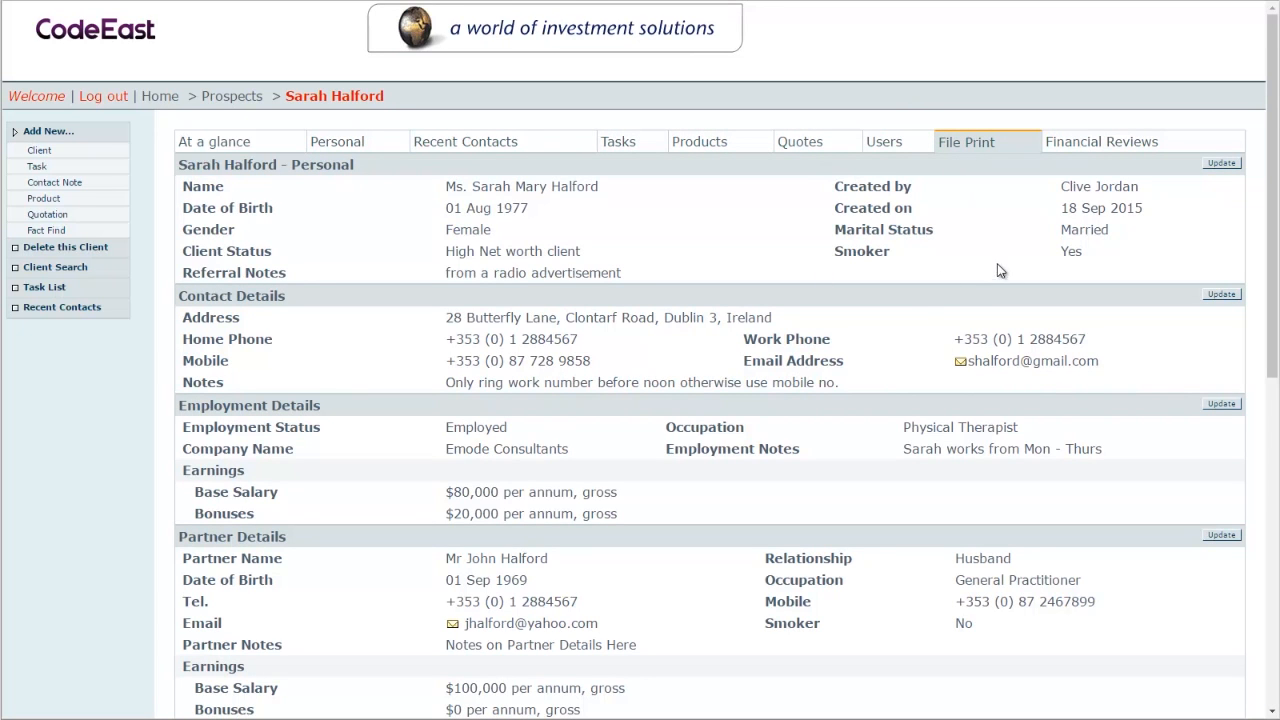
pyautogui.scroll(-2, 990, 268)
pyautogui.scroll(-2, 985, 272)
pyautogui.scroll(4, 985, 278)
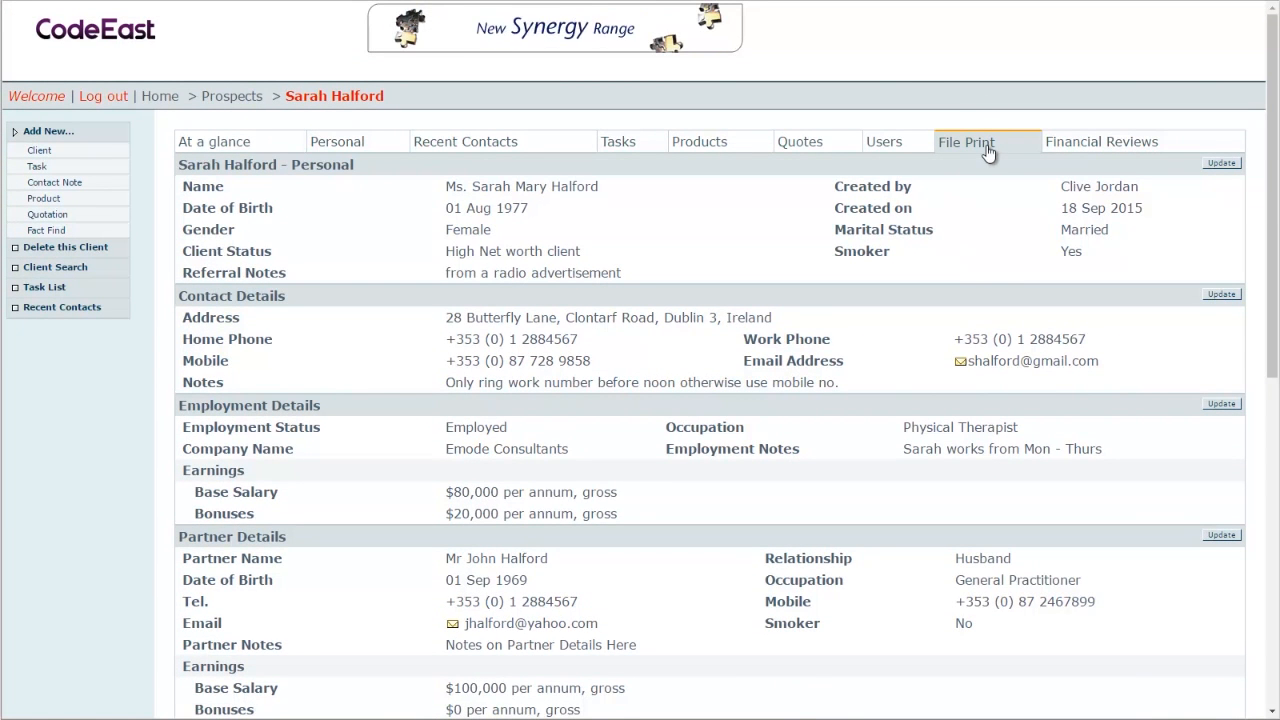
# Start a new joint financial review for the prospect, including the linked client's details and based on a blank financial review
pyautogui.click(1090, 146)
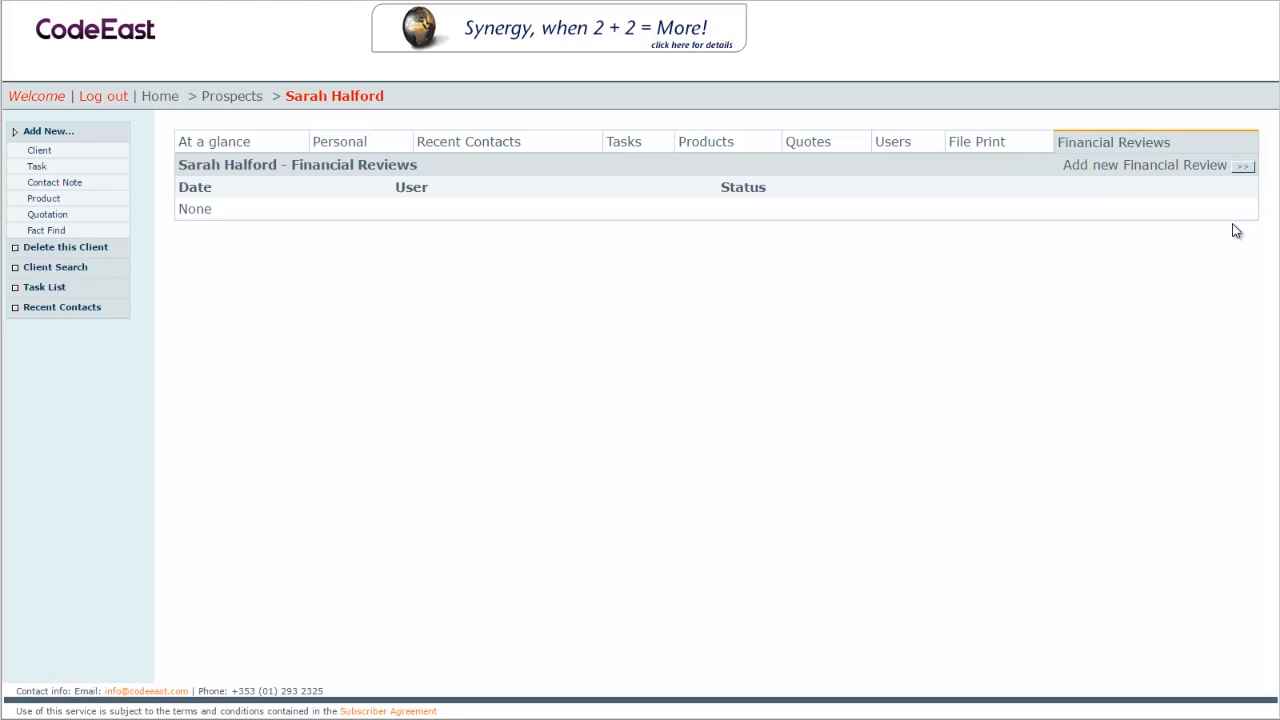
pyautogui.click(1245, 170)
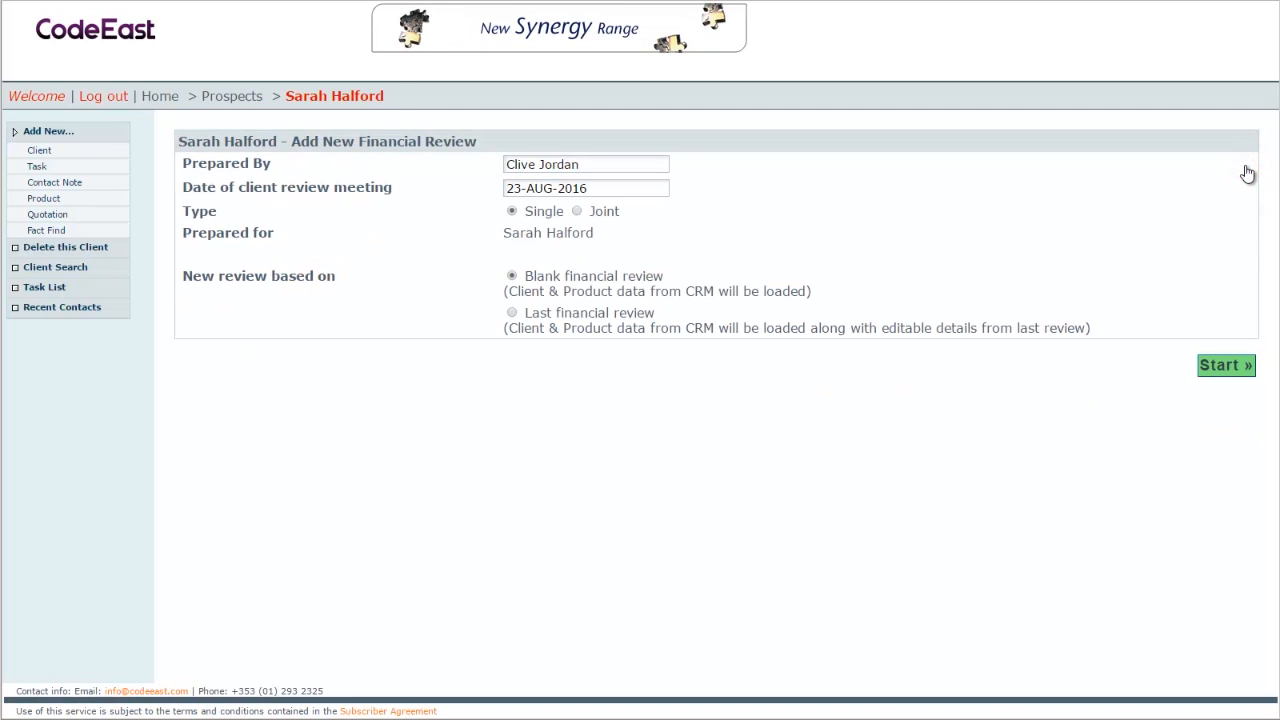
pyautogui.click(577, 211)
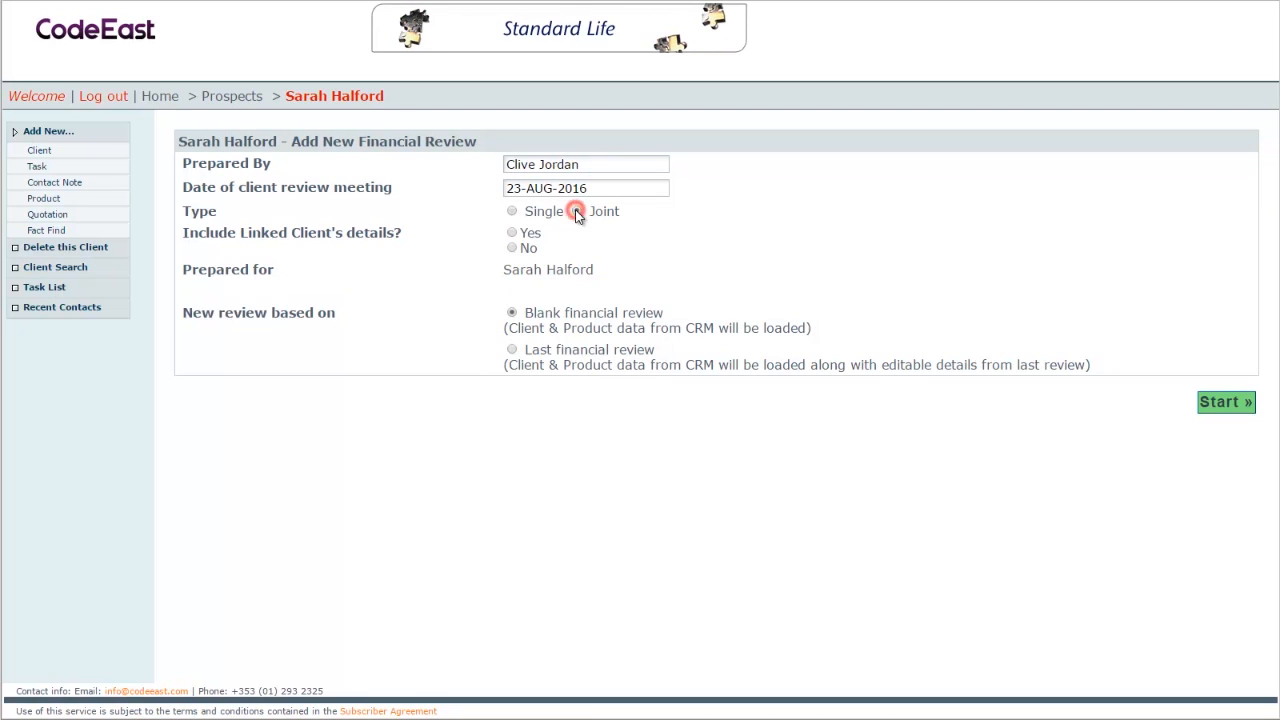
pyautogui.click(511, 232)
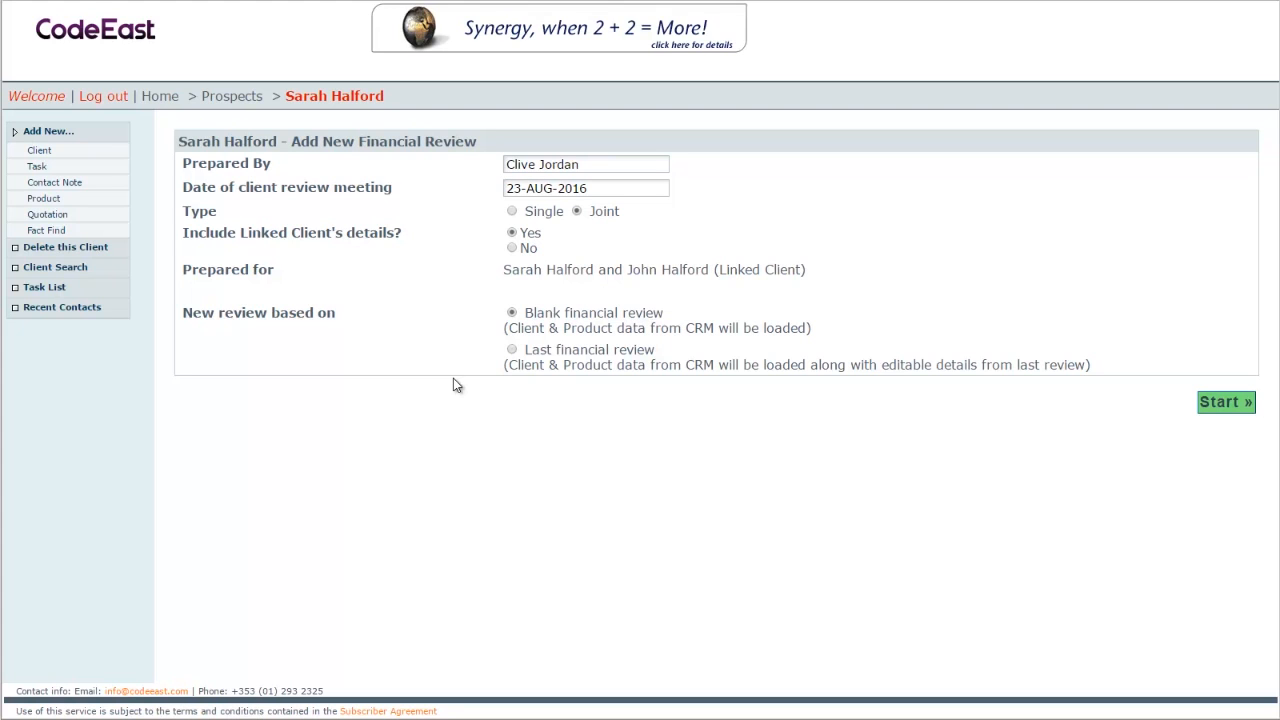
pyautogui.click(1215, 410)
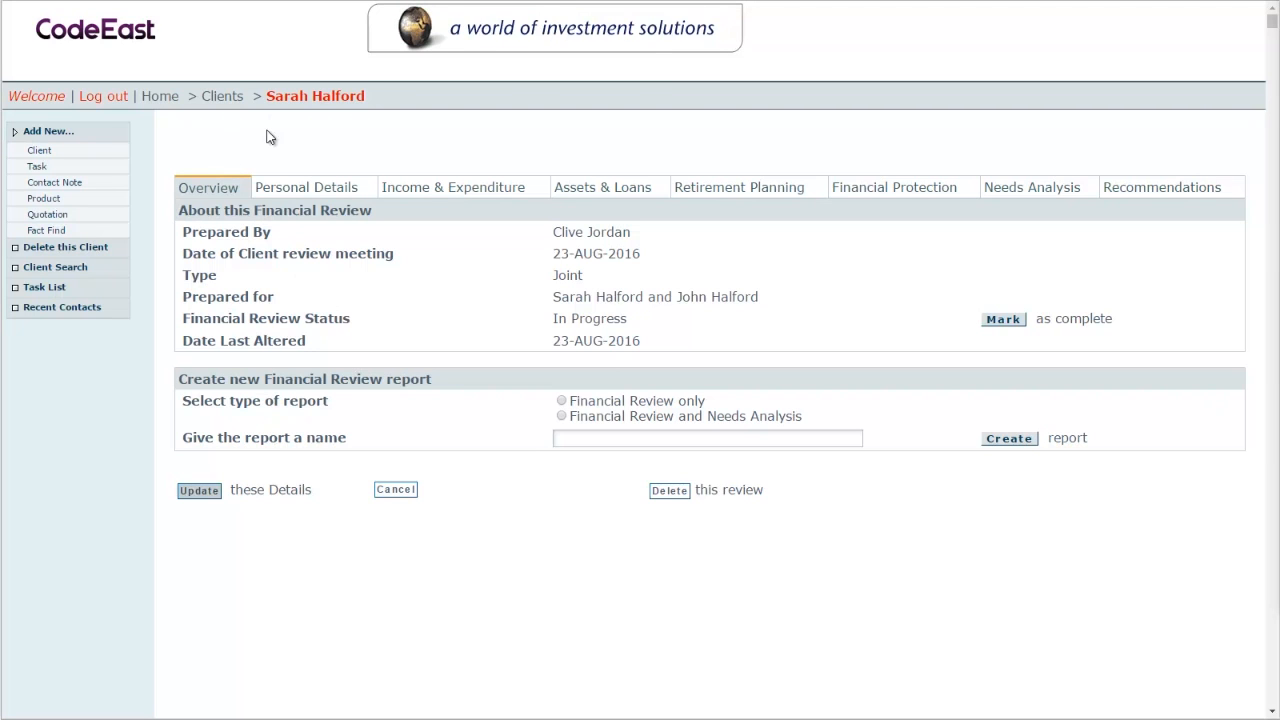
# Set the partner's employment status to Unemployed in the financial review's personal details
pyautogui.click(303, 188)
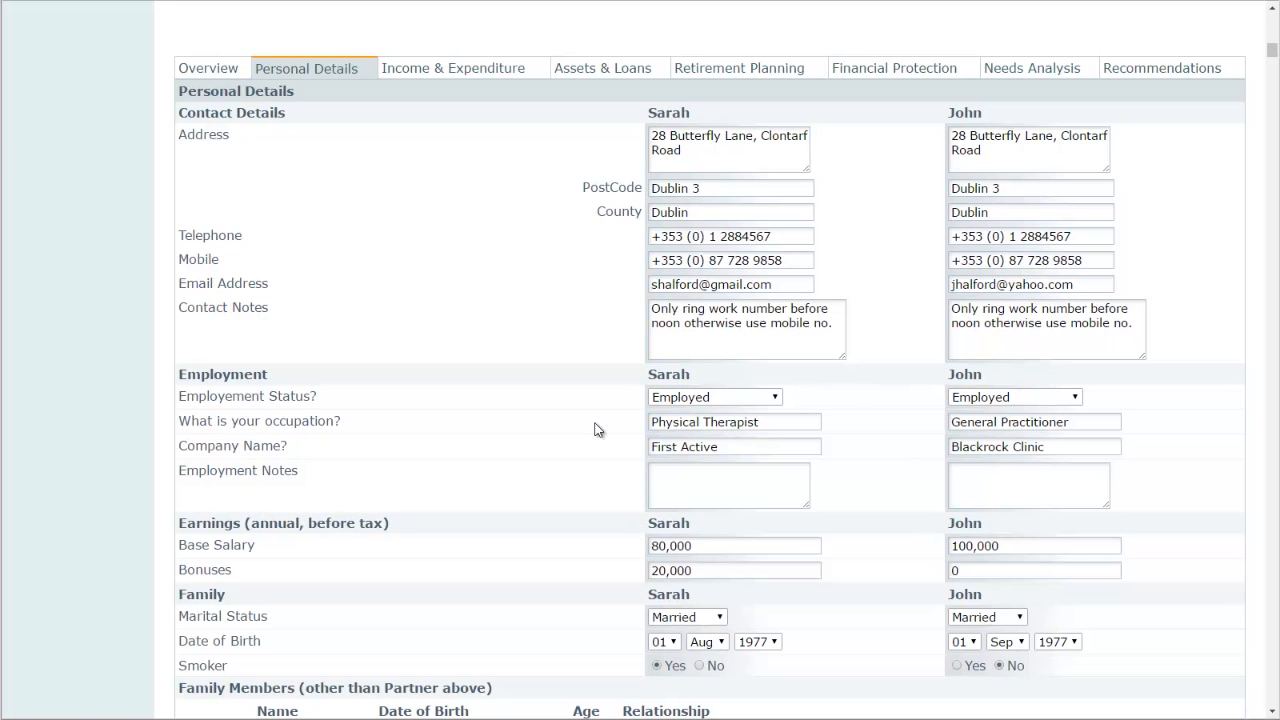
pyautogui.click(985, 398)
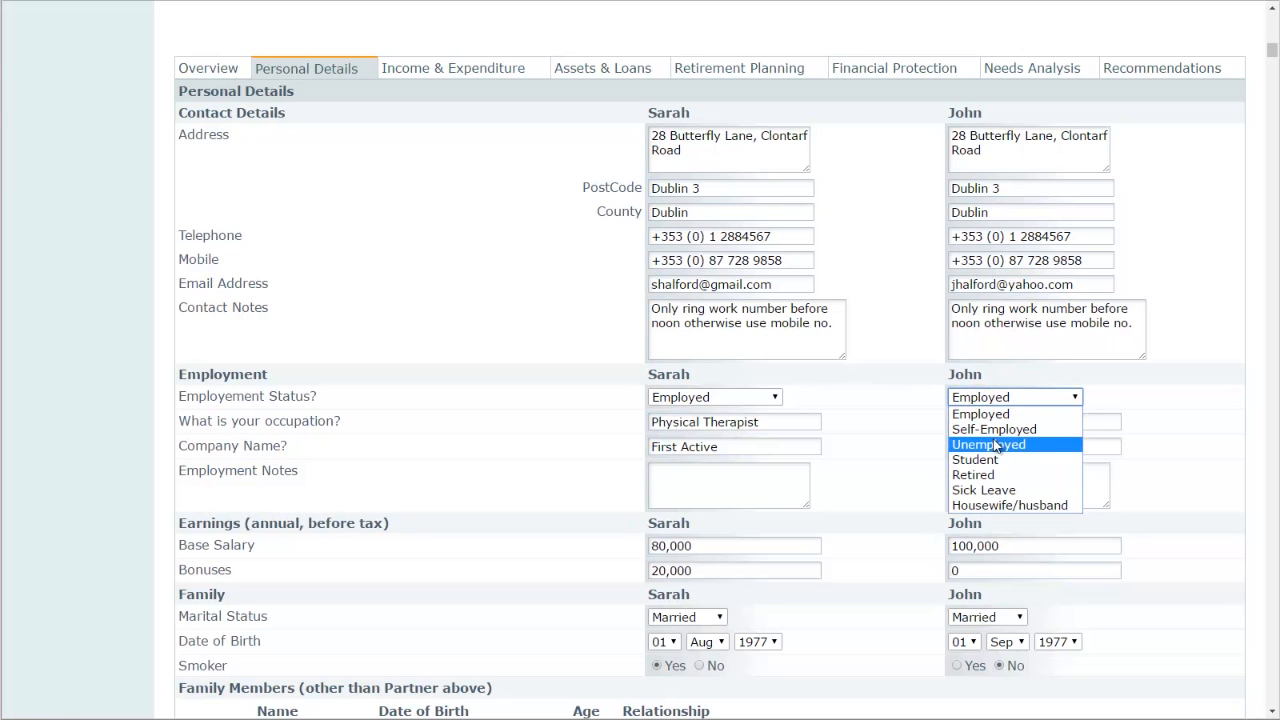
pyautogui.click(993, 443)
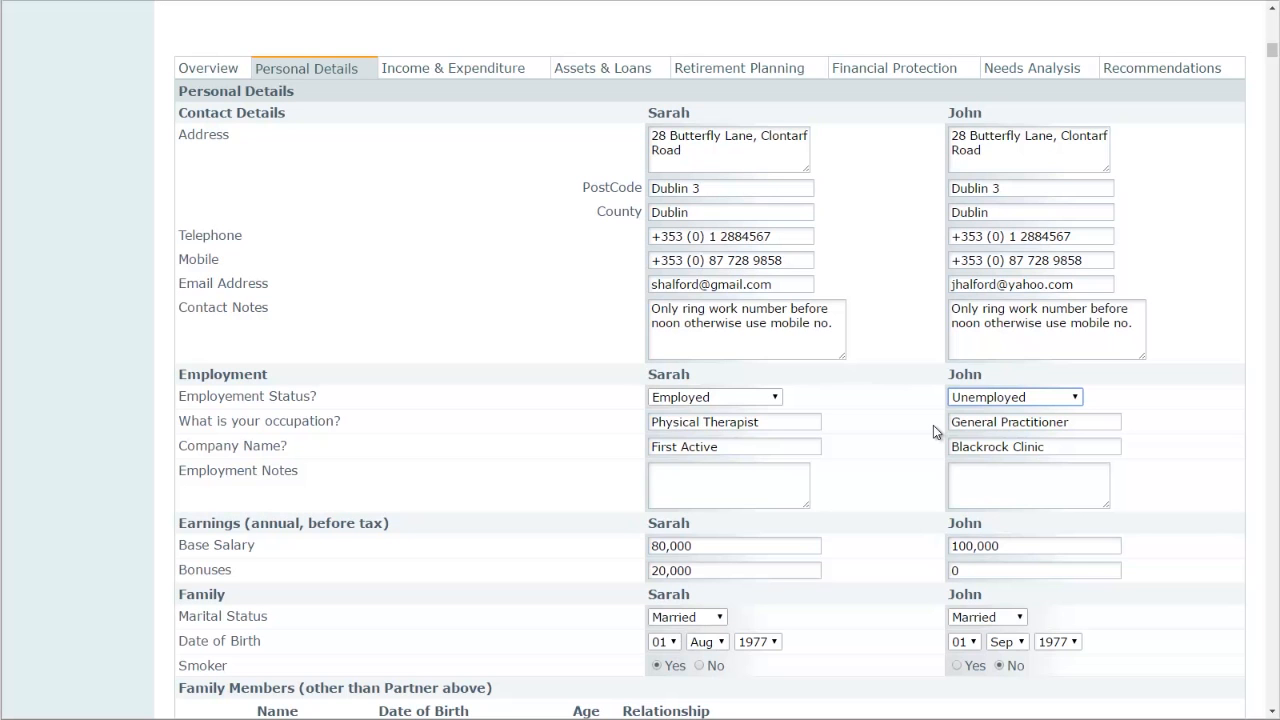
# Check the relationship options available for a third family member without choosing one
pyautogui.scroll(-3, 933, 431)
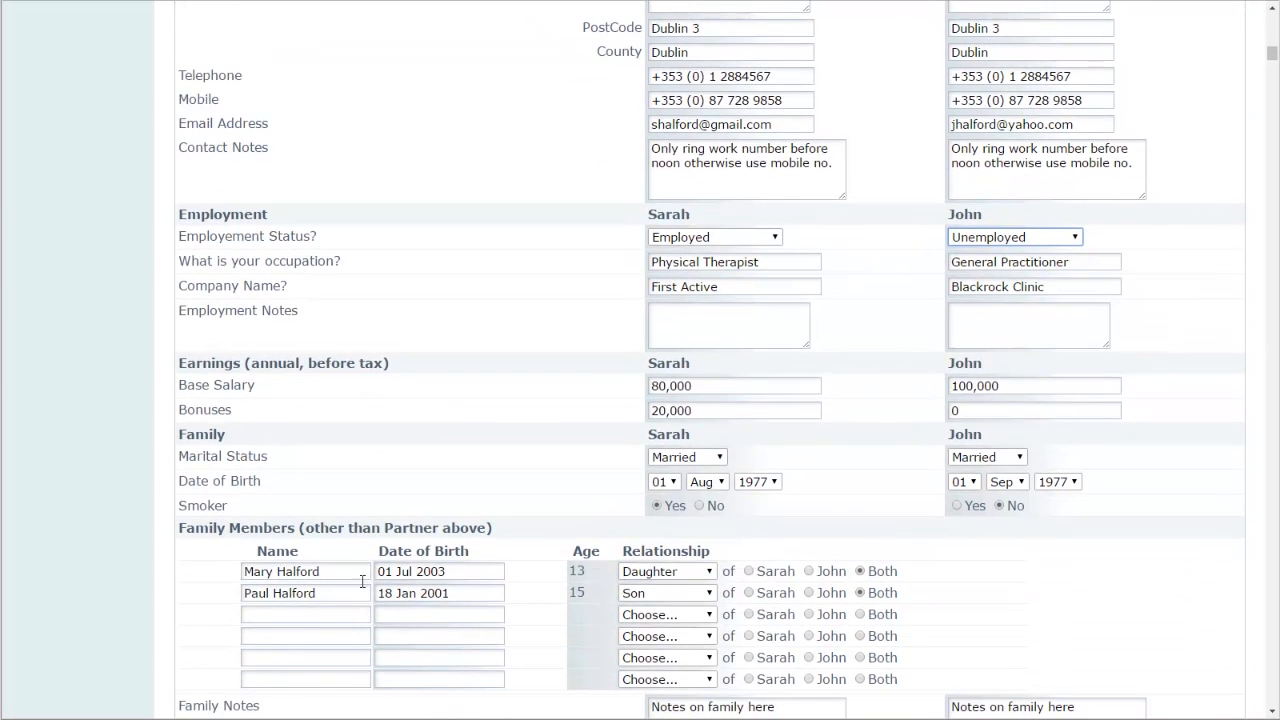
pyautogui.click(323, 619)
pyautogui.click(680, 614)
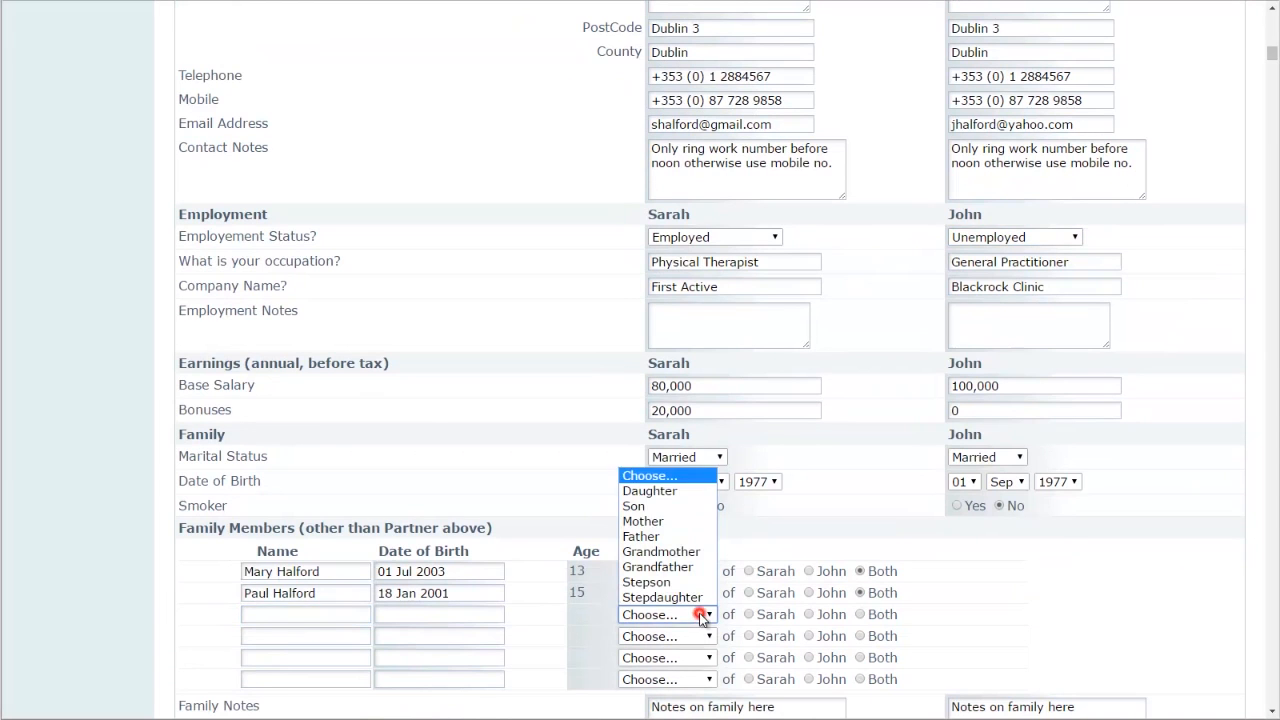
pyautogui.click(557, 471)
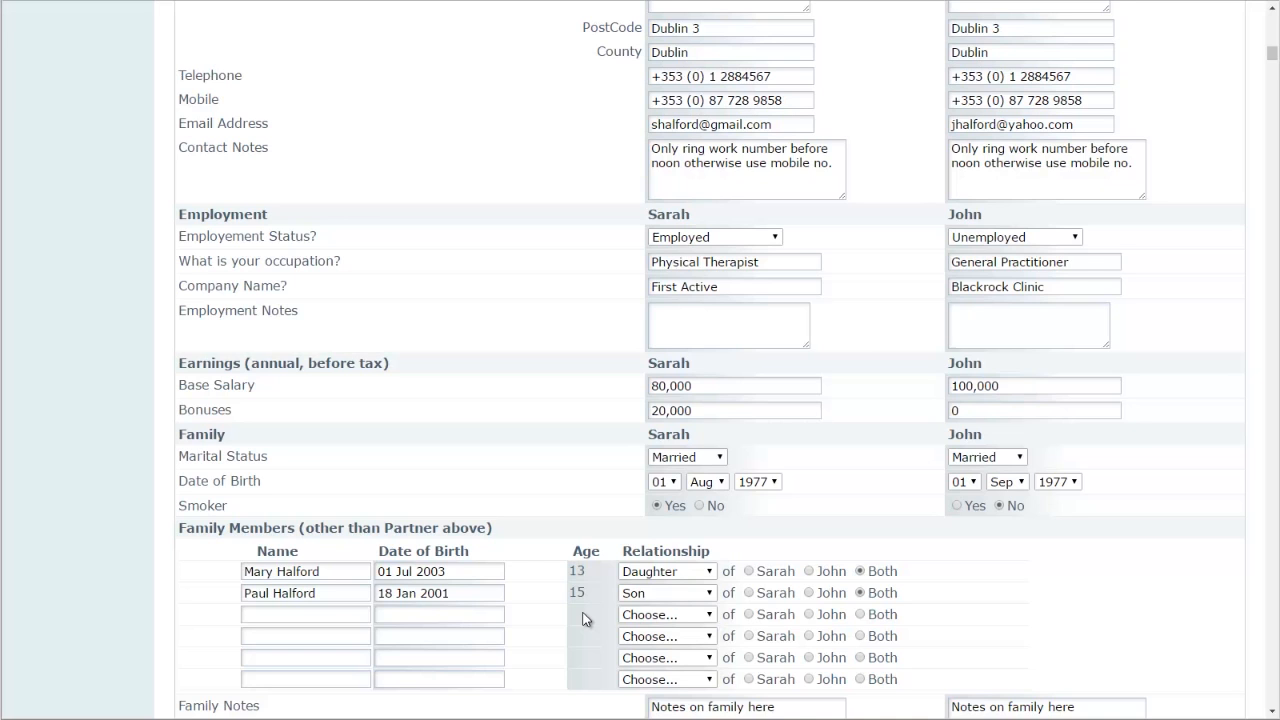
# Set the partner's employment status back to Employed
pyautogui.click(968, 242)
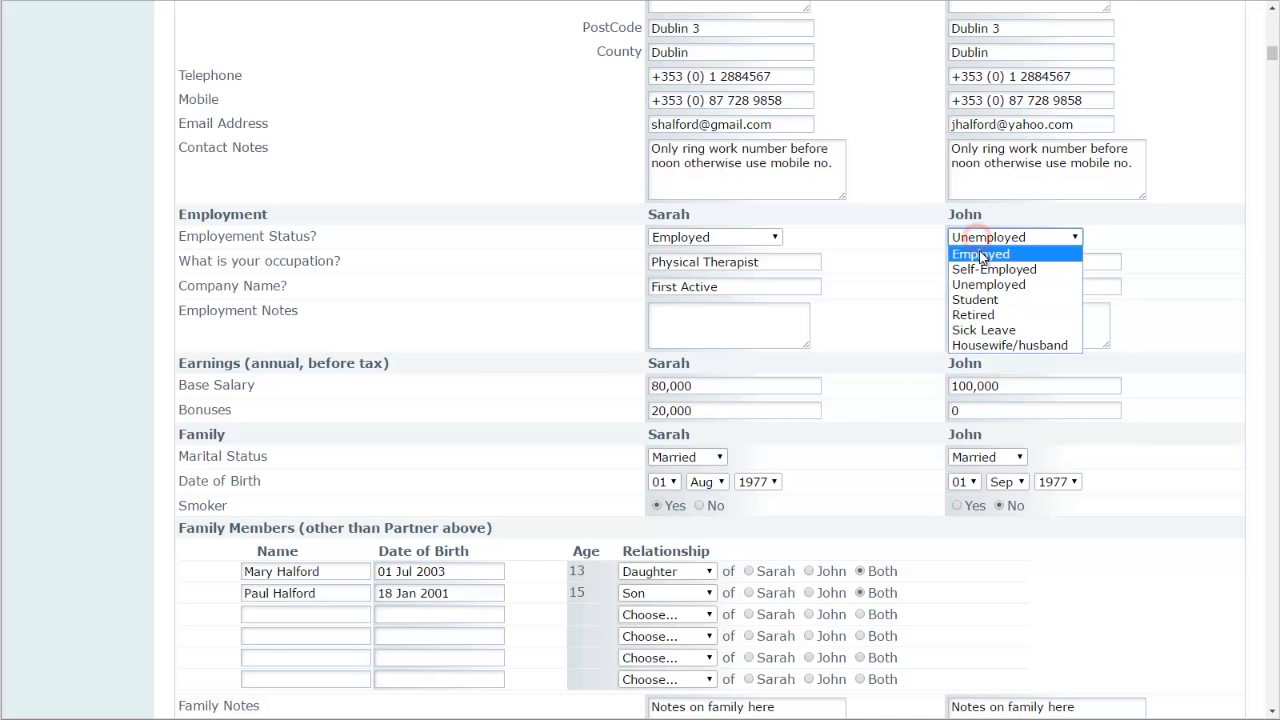
pyautogui.click(982, 253)
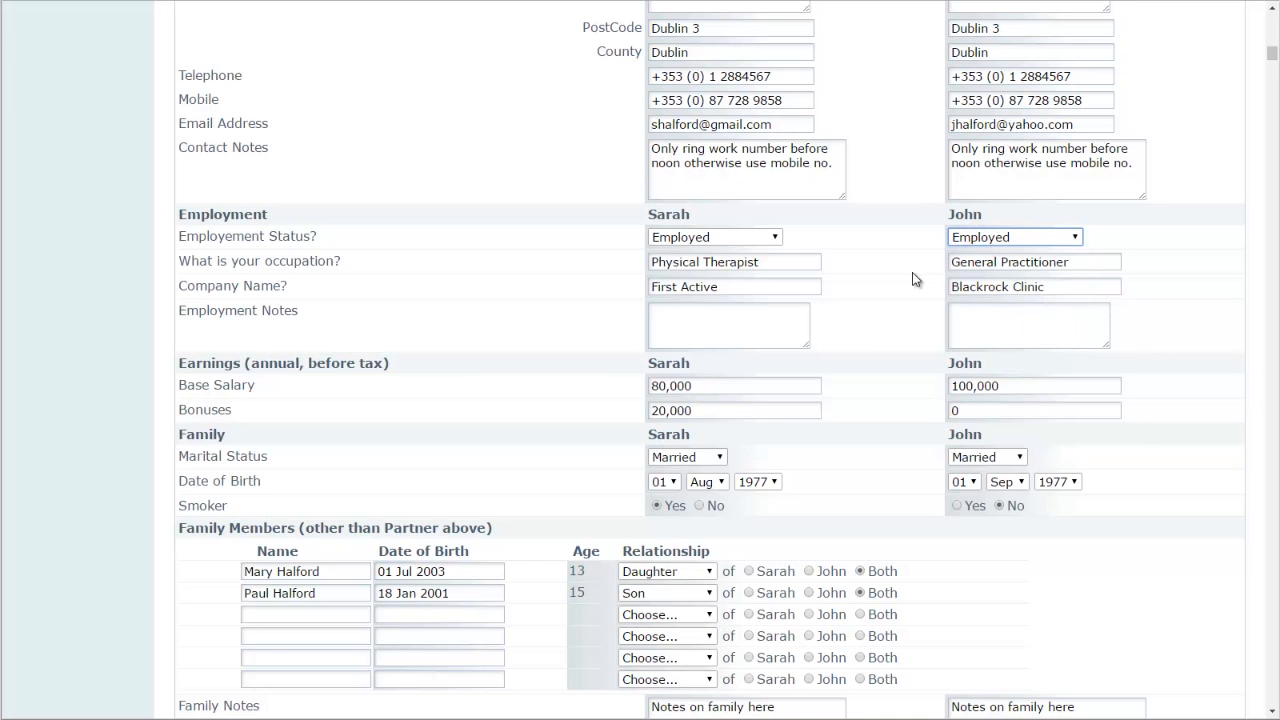
# Review the monthly household income and expenses in the financial review and open its asset and loan summary
pyautogui.scroll(3, 912, 273)
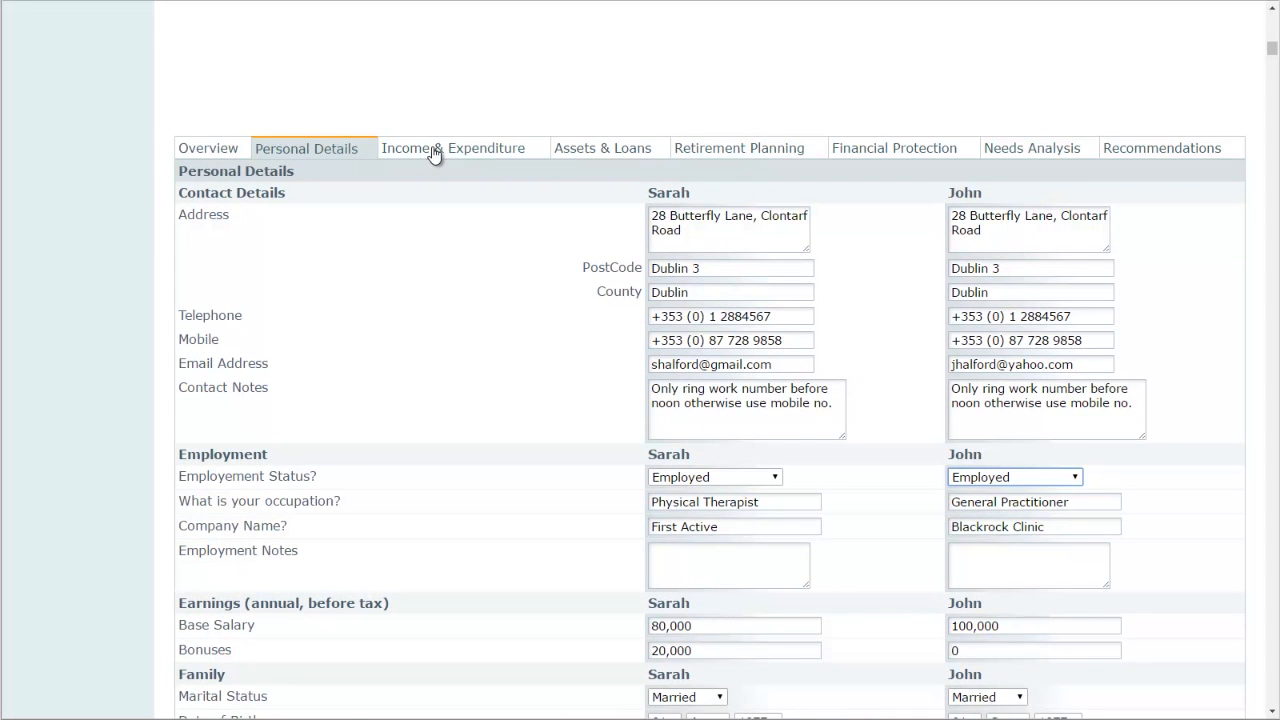
pyautogui.click(433, 150)
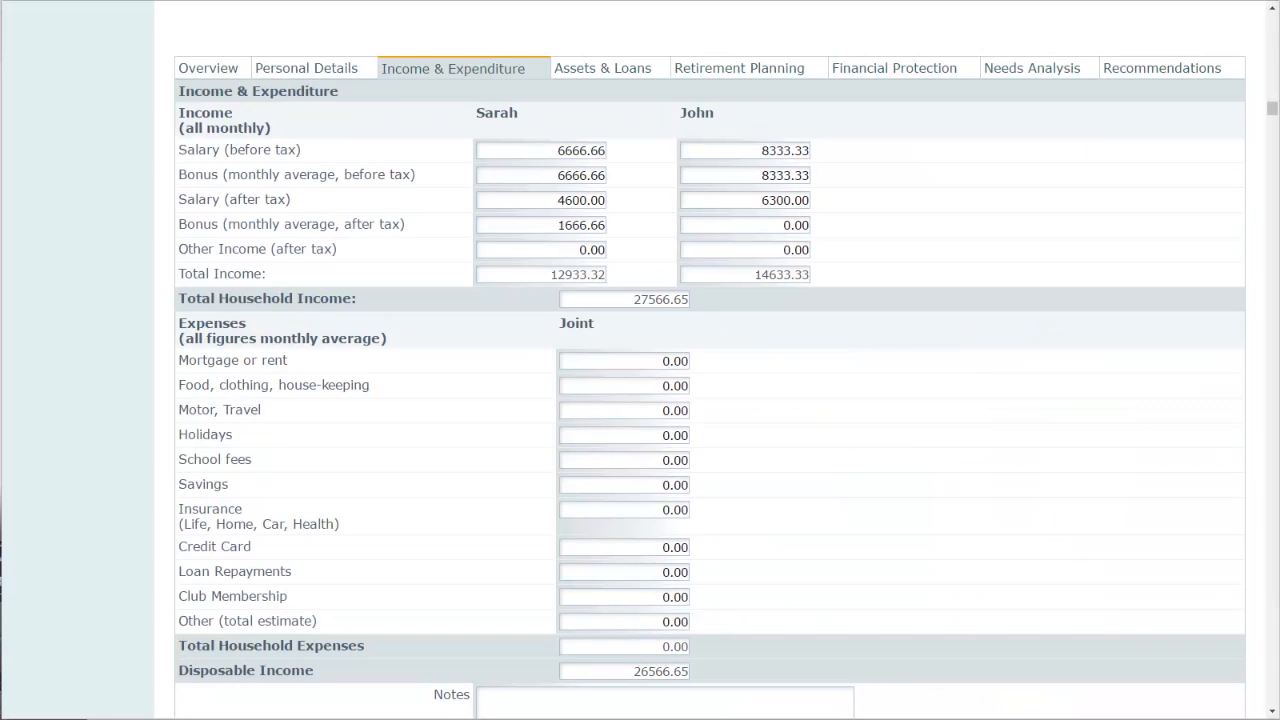
pyautogui.click(477, 72)
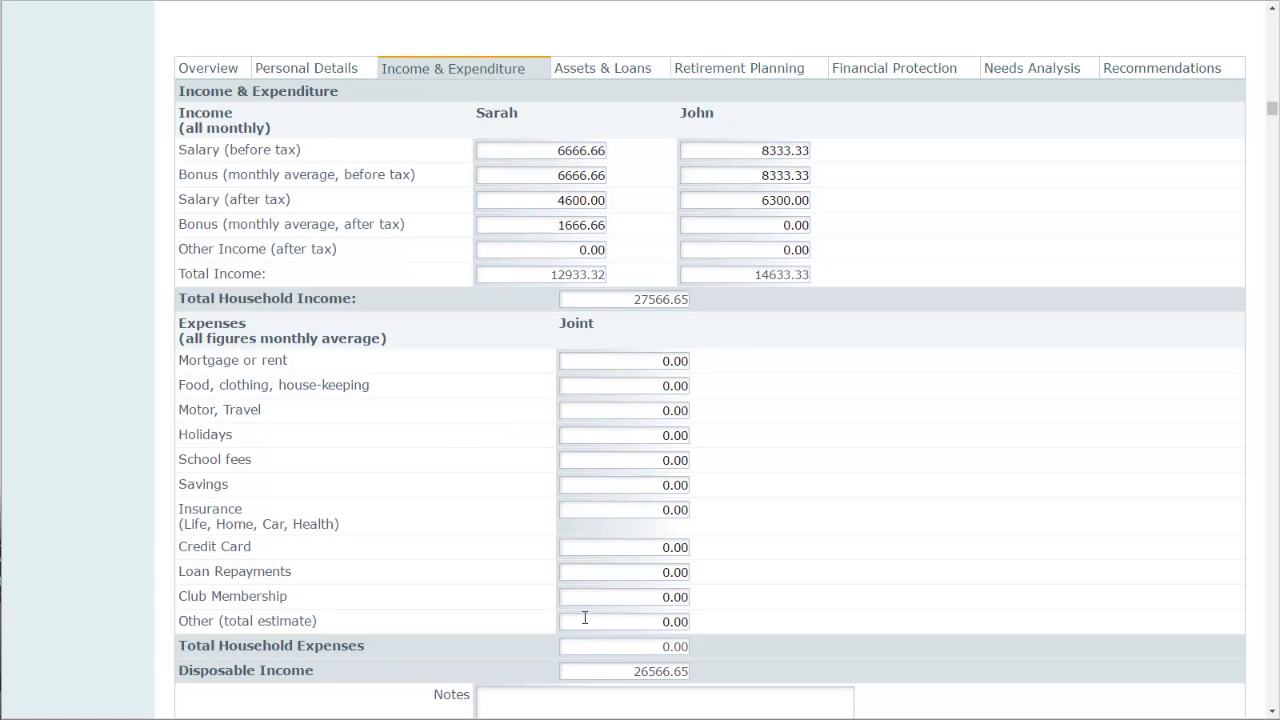
pyautogui.click(585, 78)
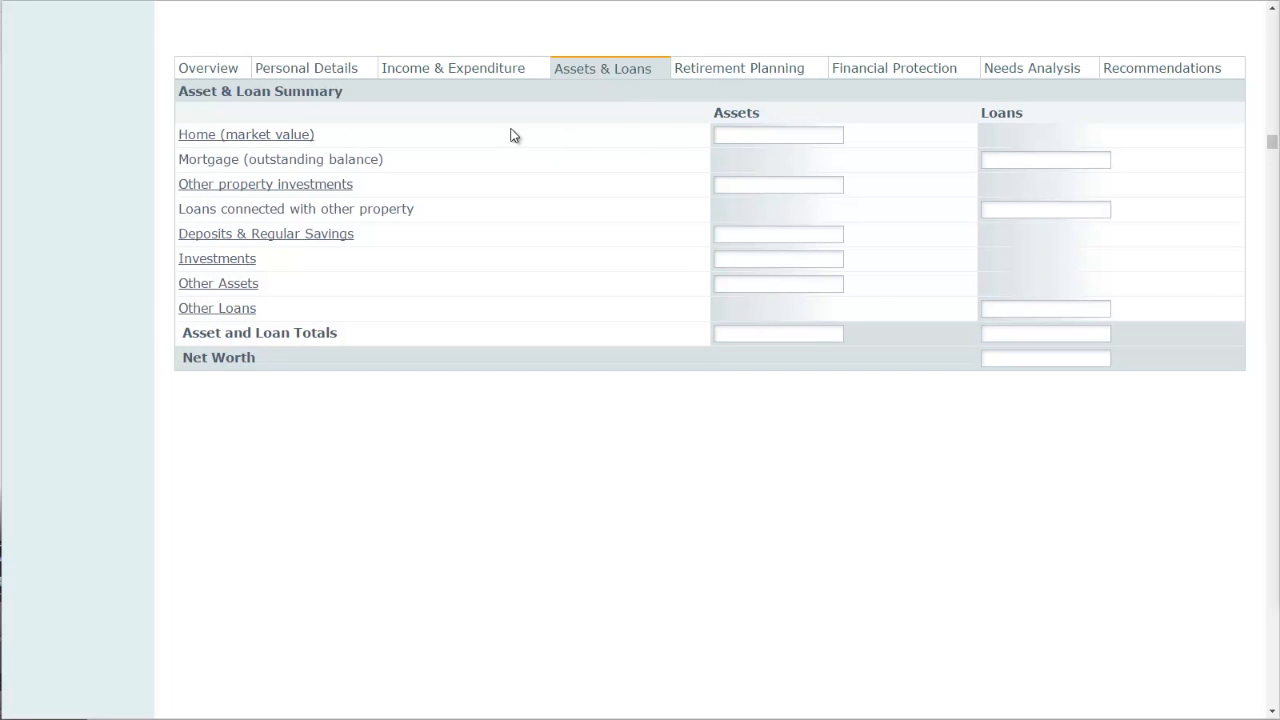
# In the home and mortgage details, mark both clients as individually owning a home and having a mortgage on it
pyautogui.click(229, 134)
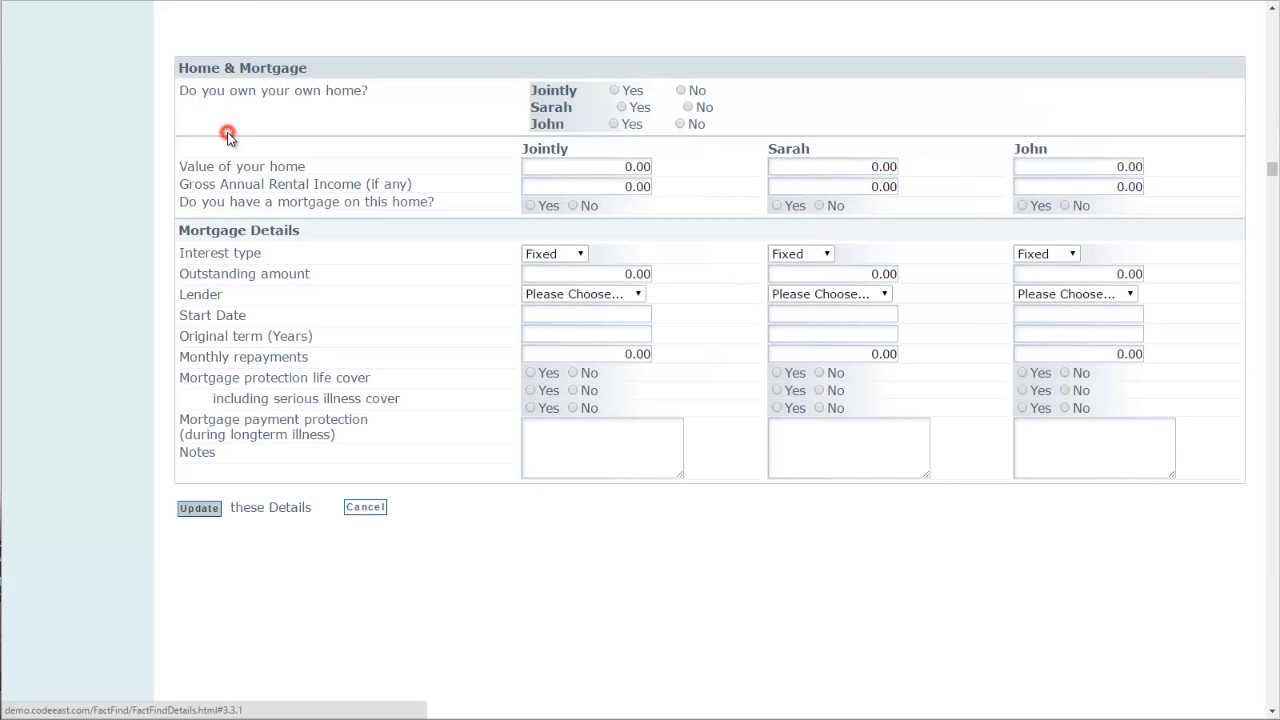
pyautogui.click(621, 107)
pyautogui.click(614, 124)
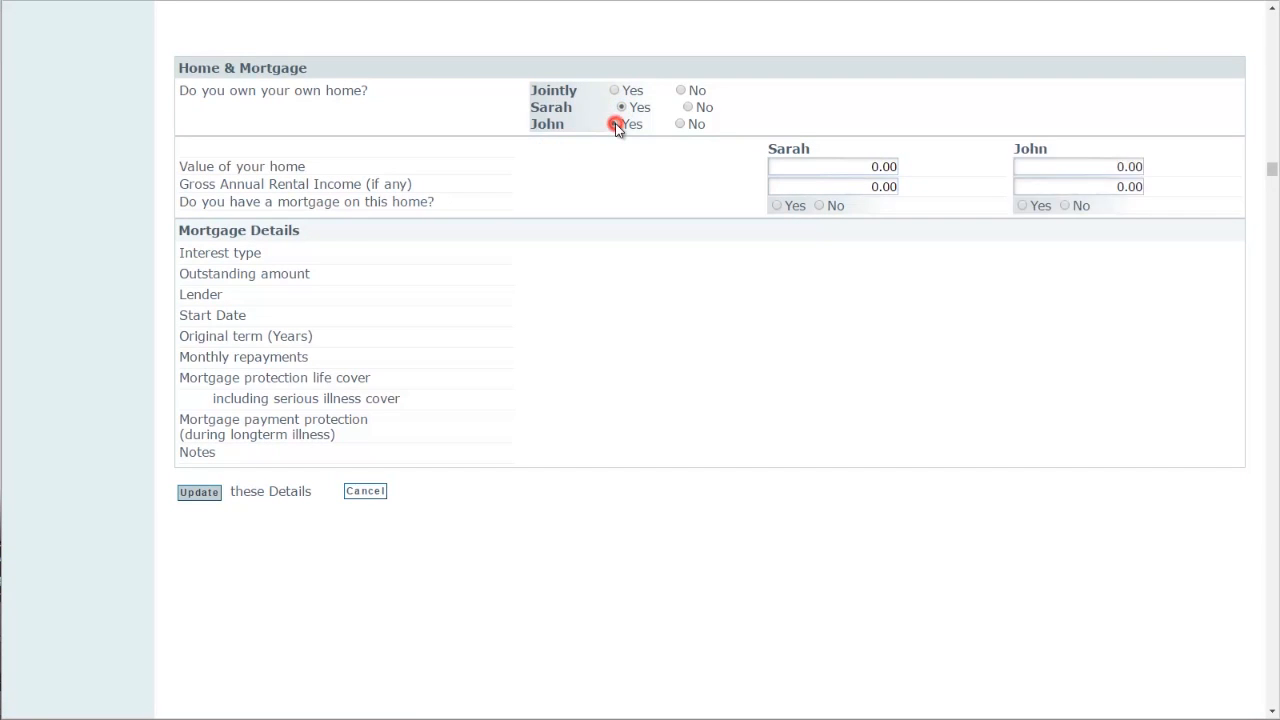
pyautogui.click(836, 165)
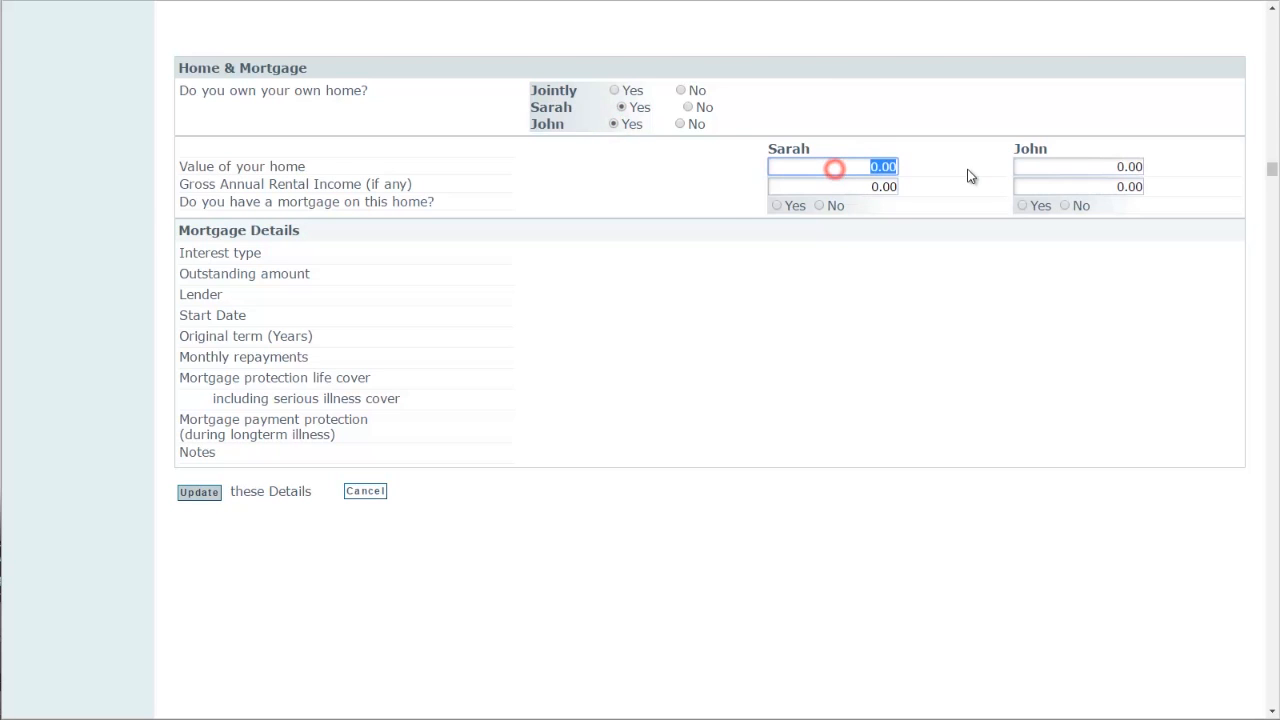
pyautogui.click(777, 206)
pyautogui.click(1024, 206)
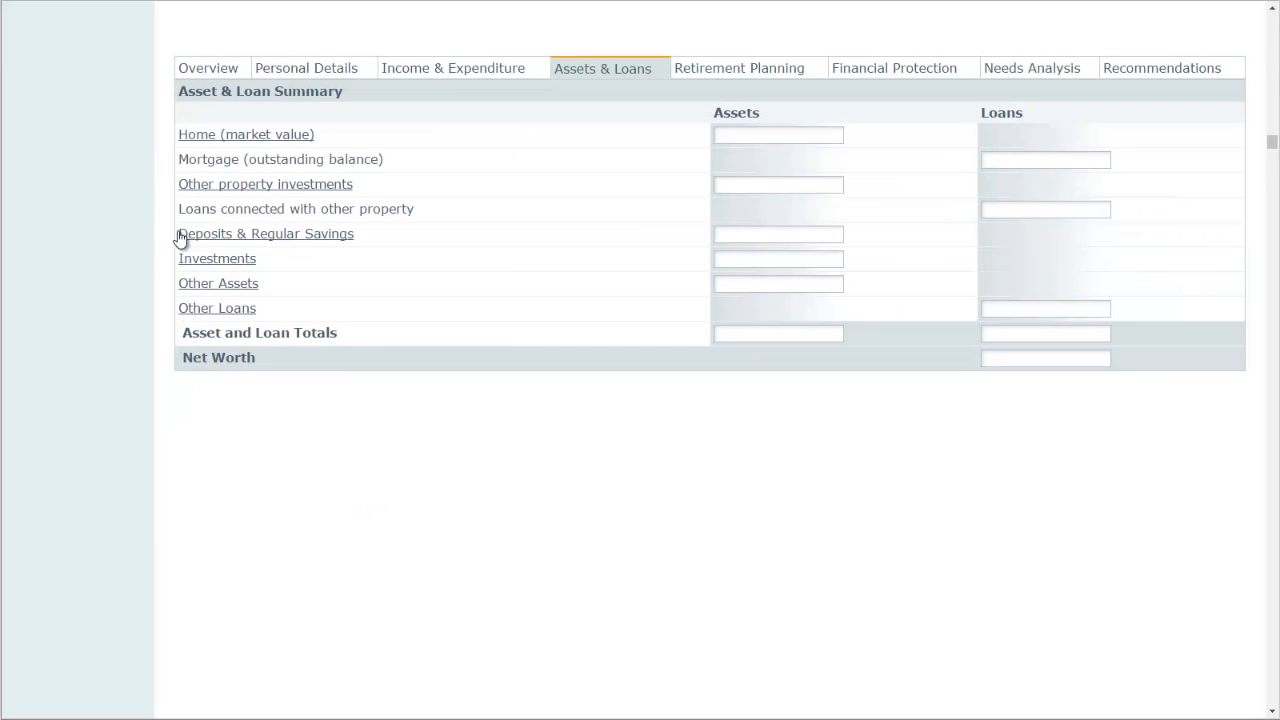
# Review the forms for deposits and regular savings, other property investments, other assets and other loans
pyautogui.click(216, 236)
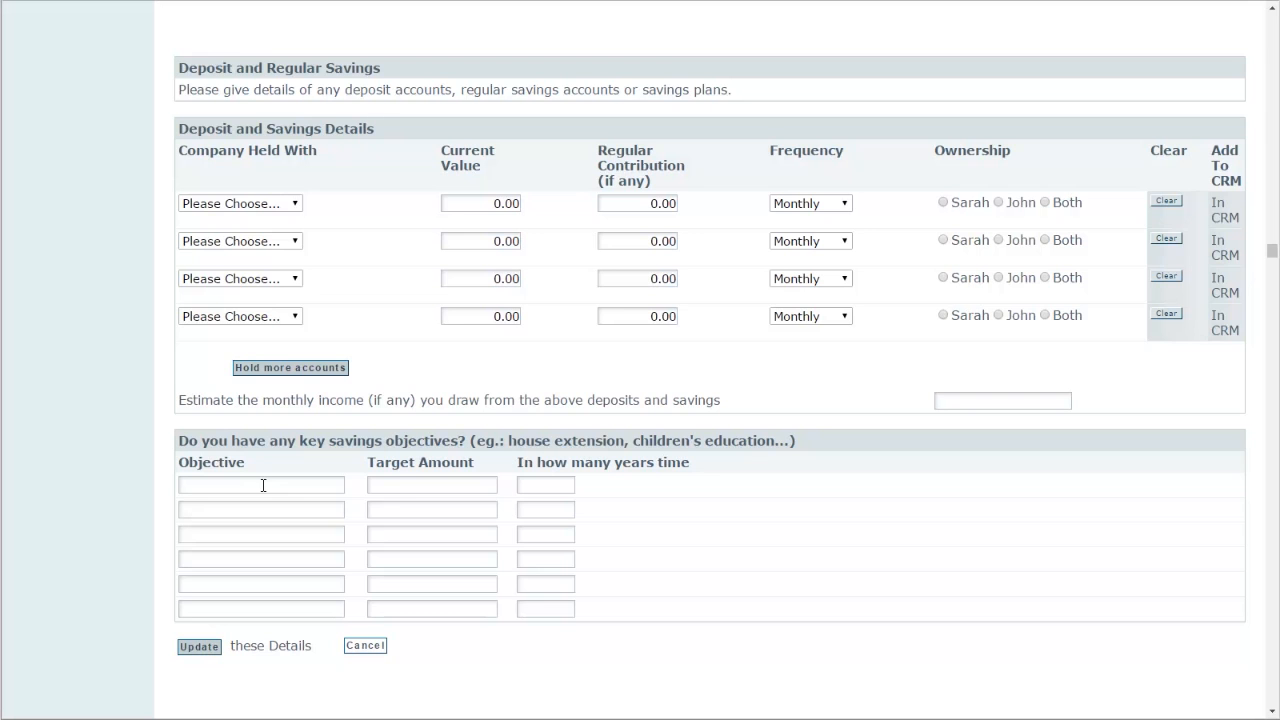
pyautogui.click(132, 355)
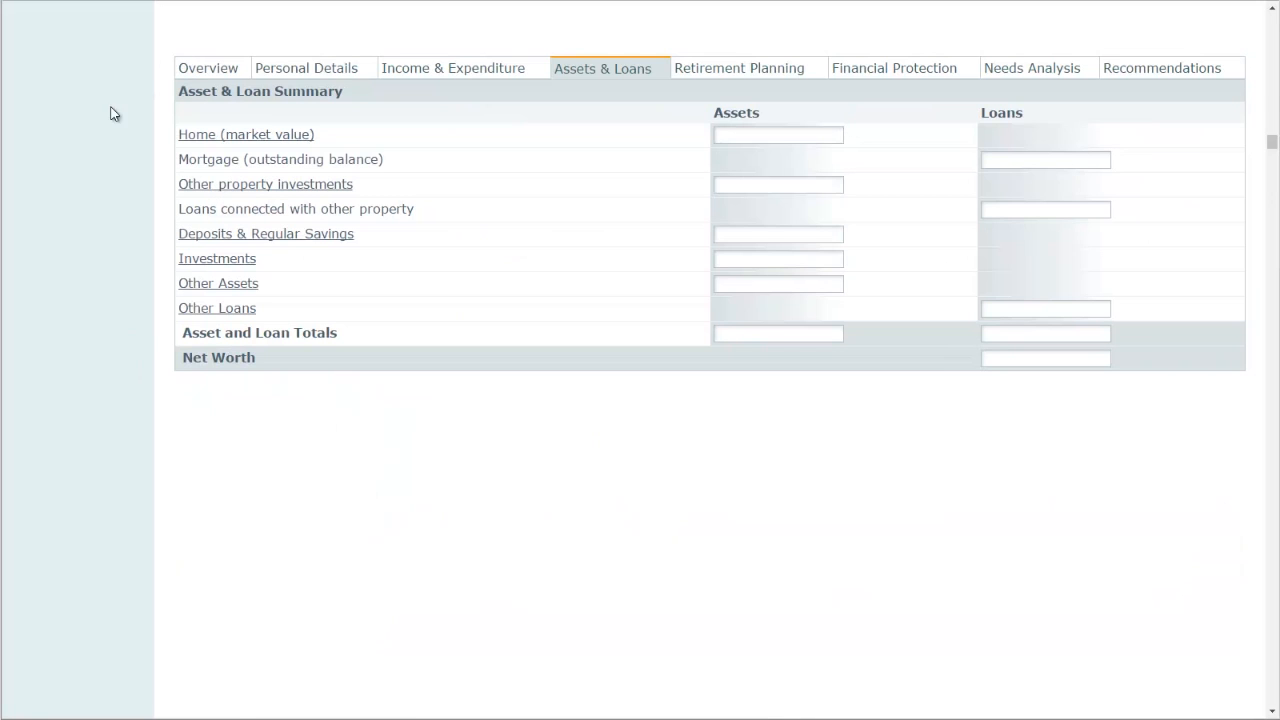
pyautogui.click(238, 187)
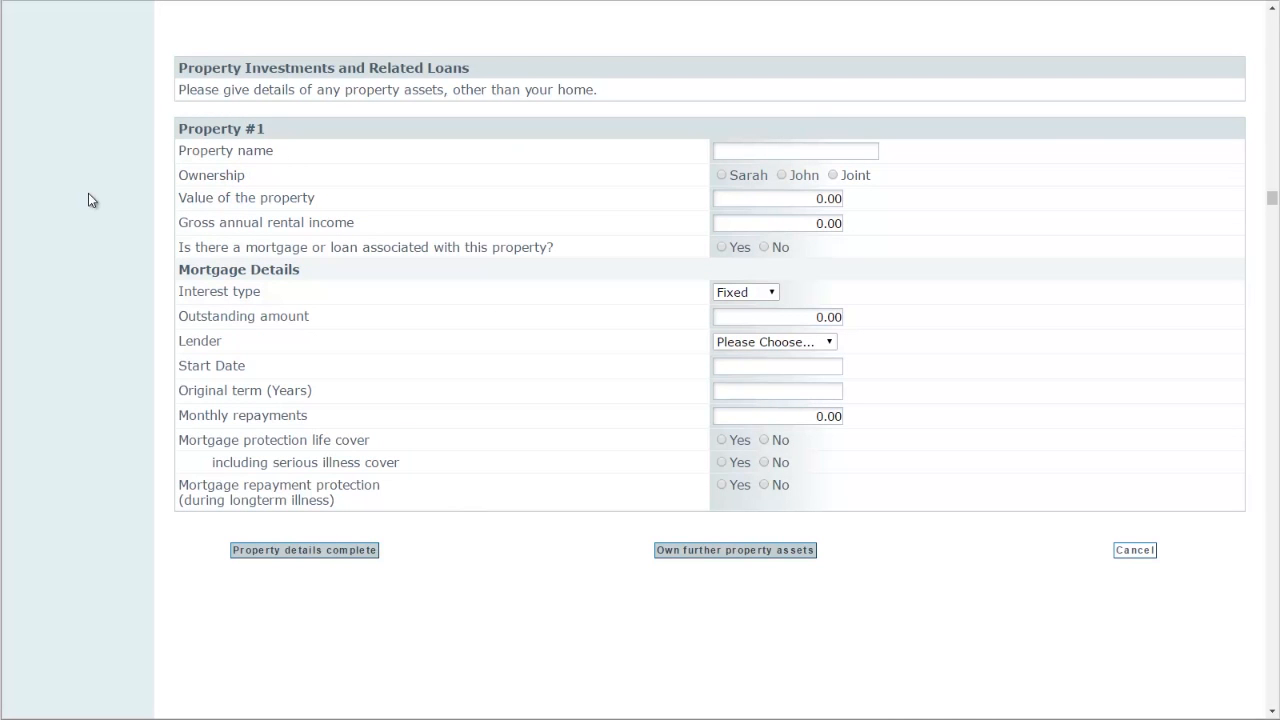
pyautogui.hotkey('alt', 'Left')
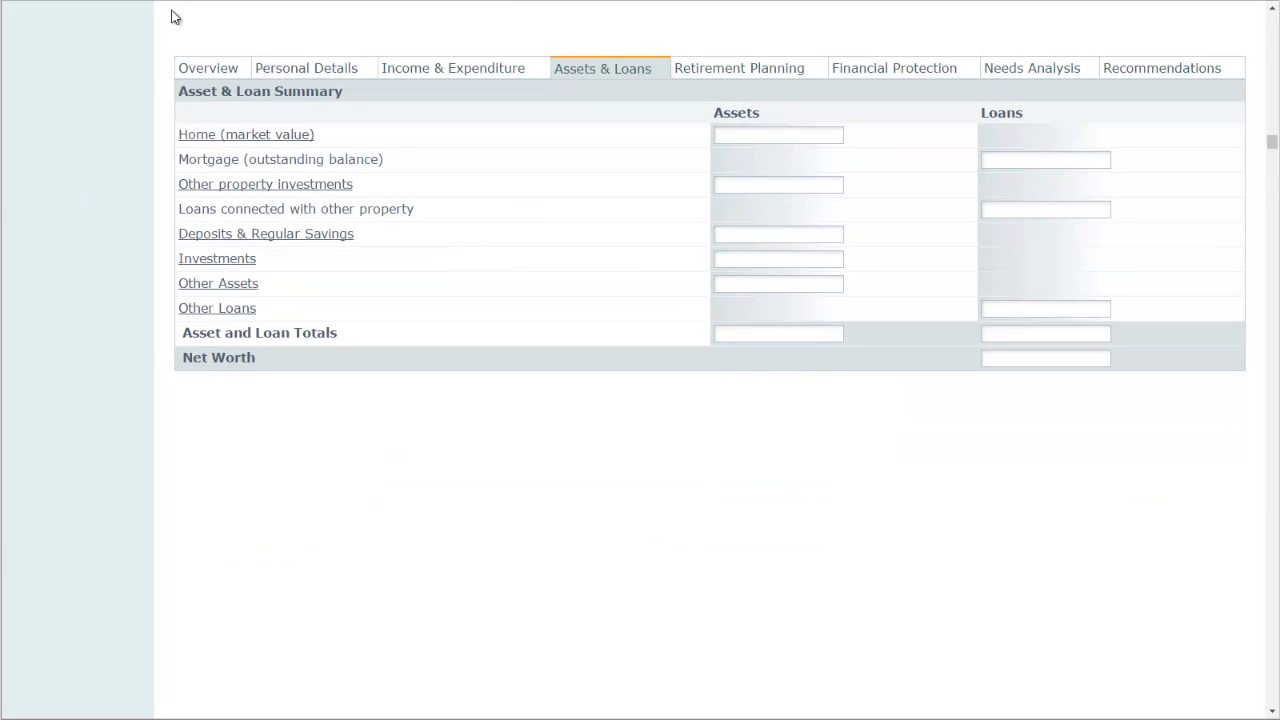
pyautogui.click(207, 288)
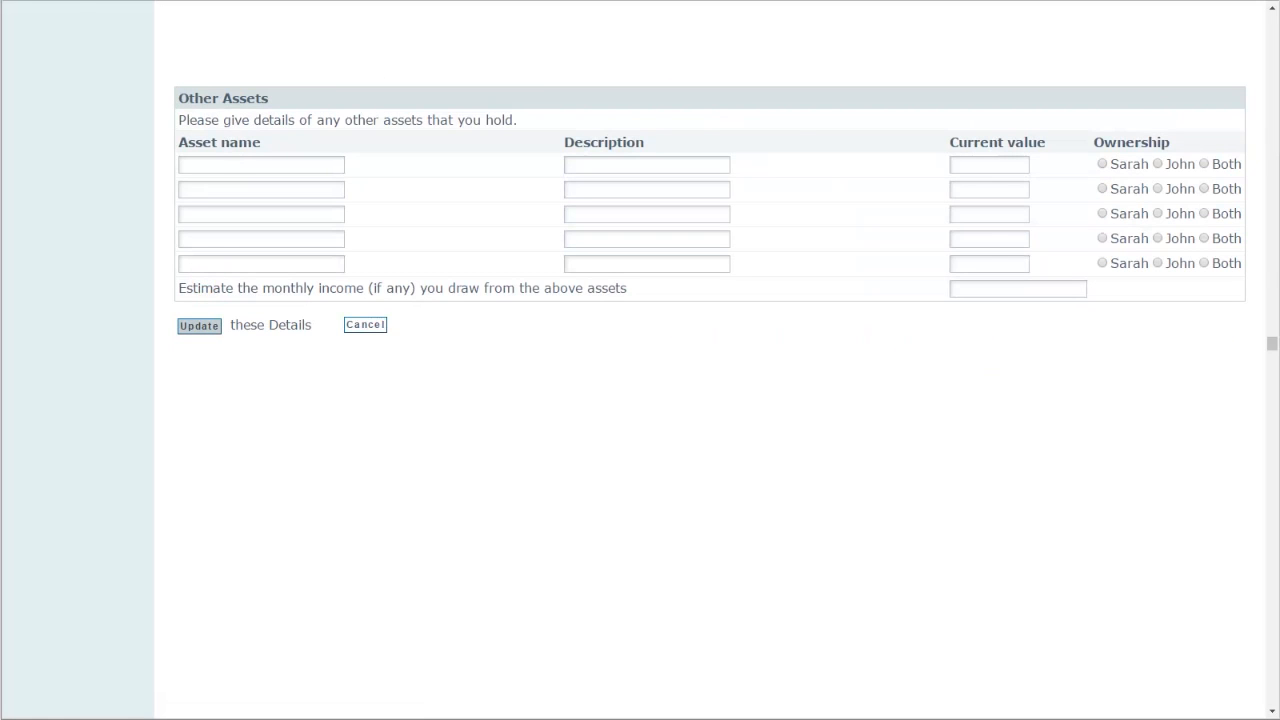
pyautogui.click(196, 326)
pyautogui.click(197, 306)
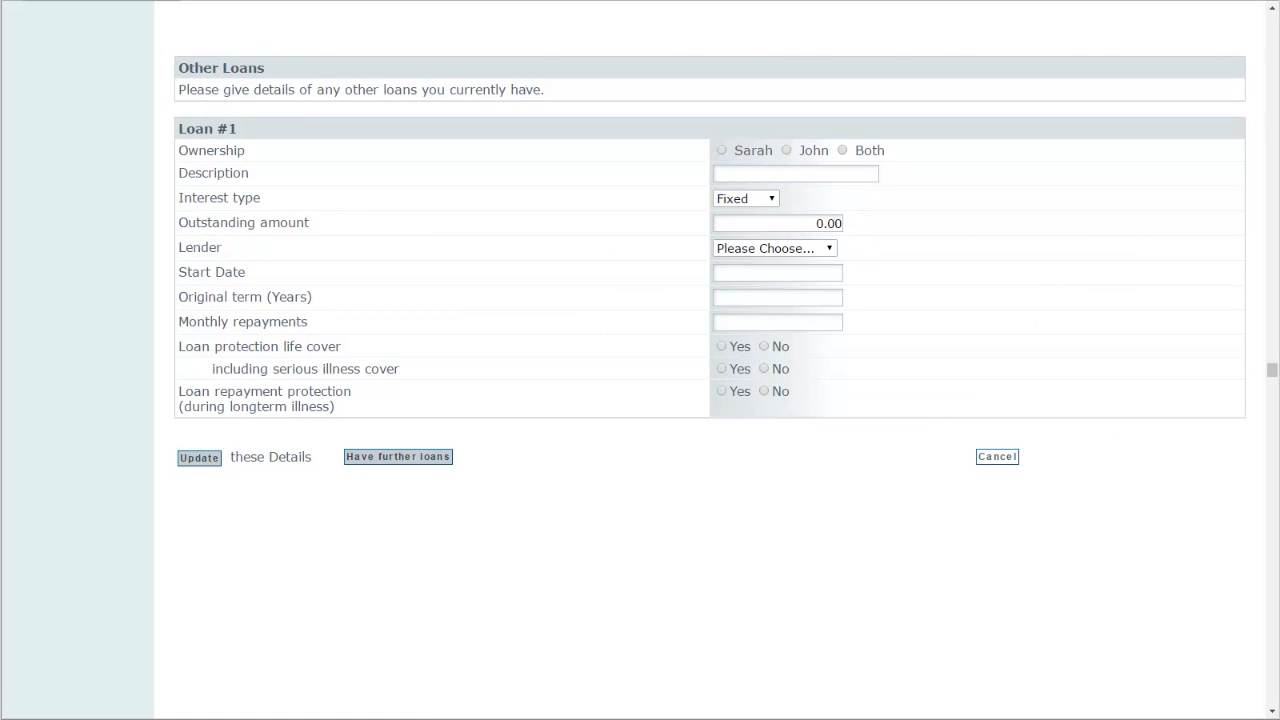
pyautogui.hotkey('alt', 'Left')
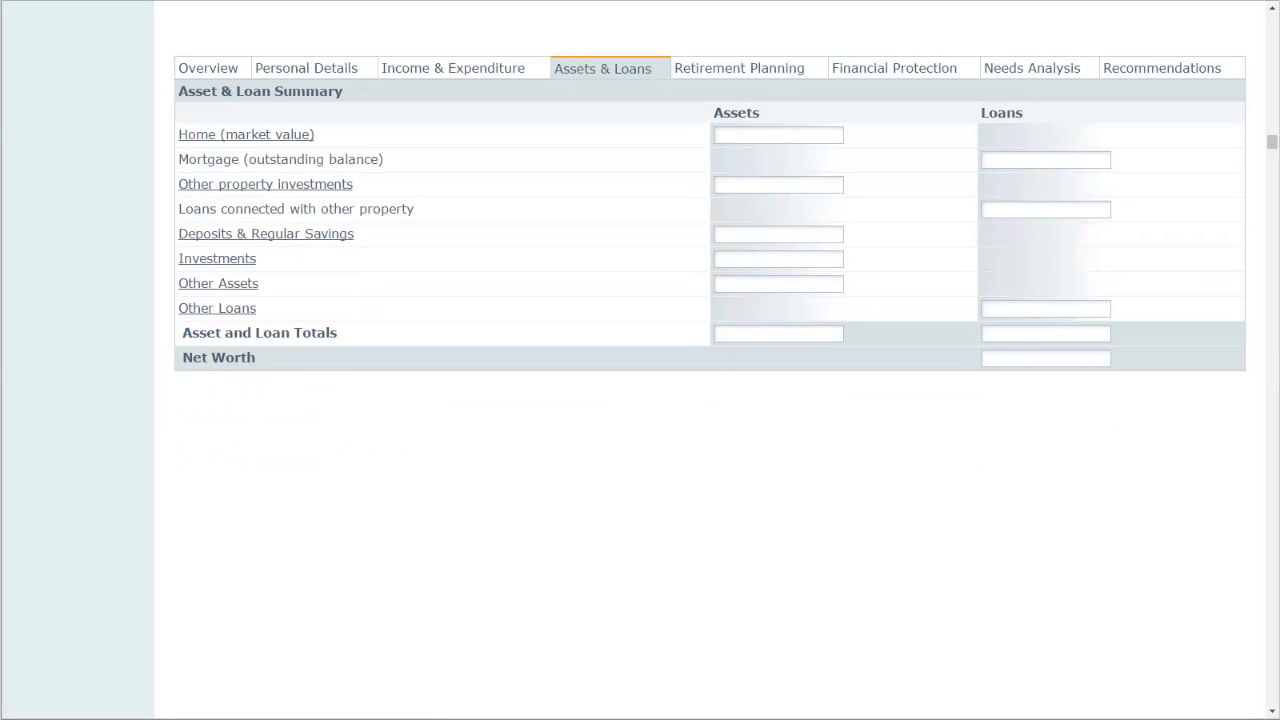
# Review the retirement planning questions and the first client's employer-sponsored and self-employed pension details
pyautogui.click(715, 71)
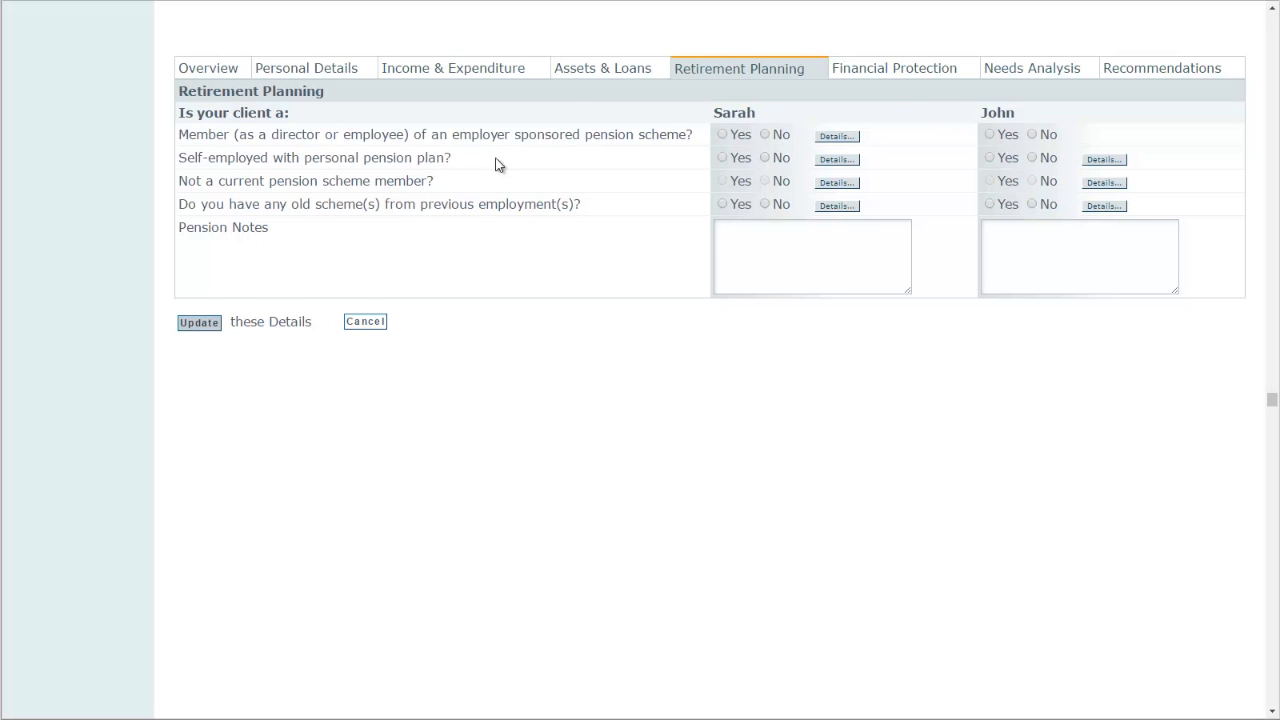
pyautogui.click(829, 137)
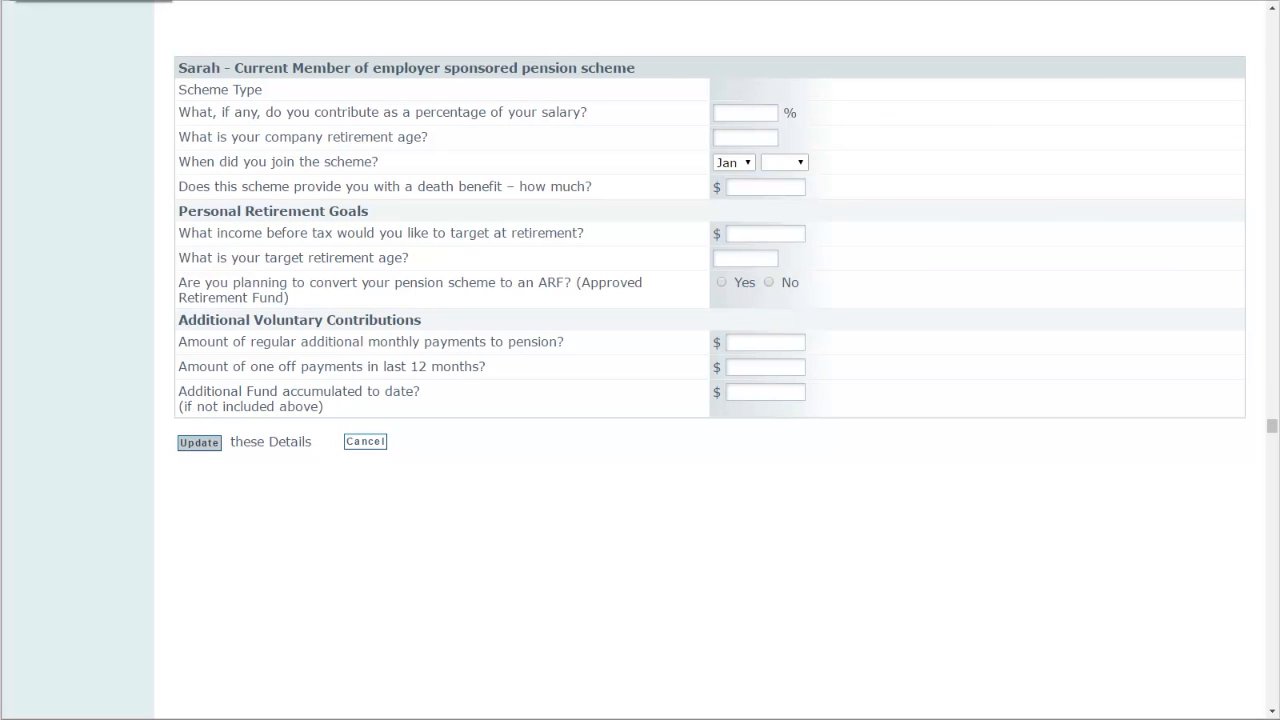
pyautogui.click(22, 1)
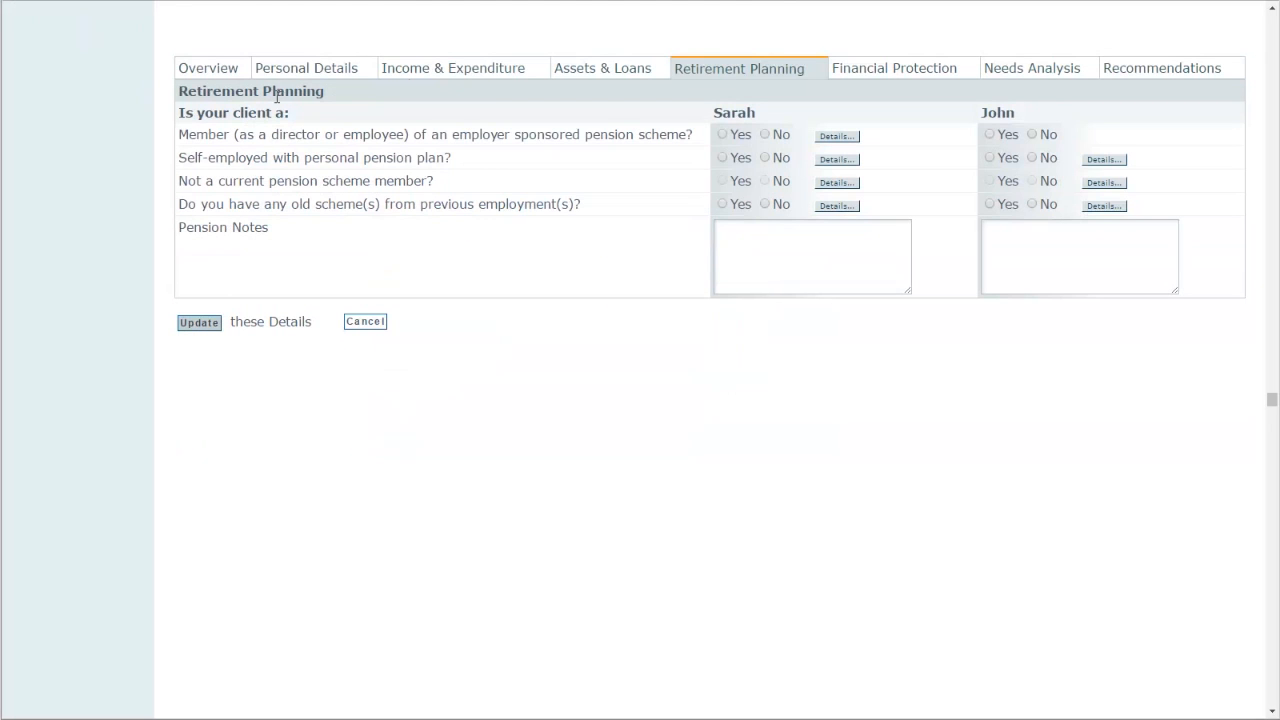
pyautogui.click(837, 160)
# Review the financial protection section, covering life, income protection and health insurance policies and the health insurance needs
pyautogui.click(891, 72)
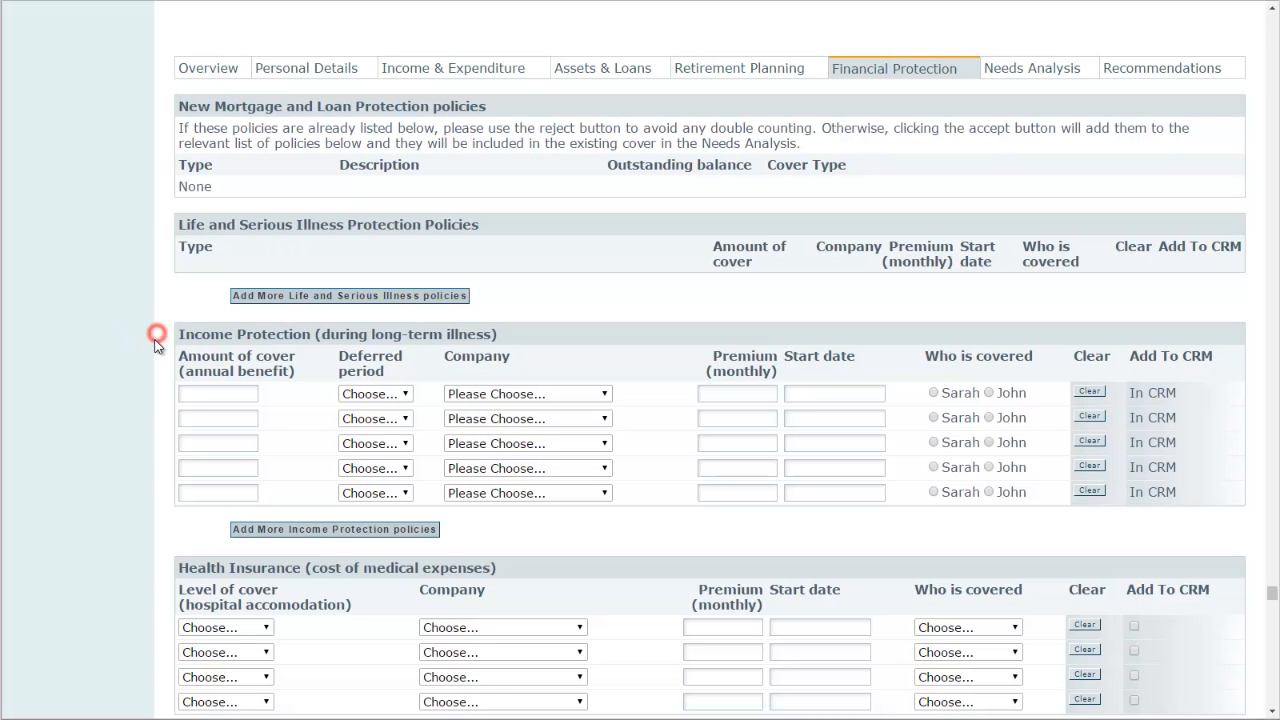
pyautogui.scroll(-2, 138, 561)
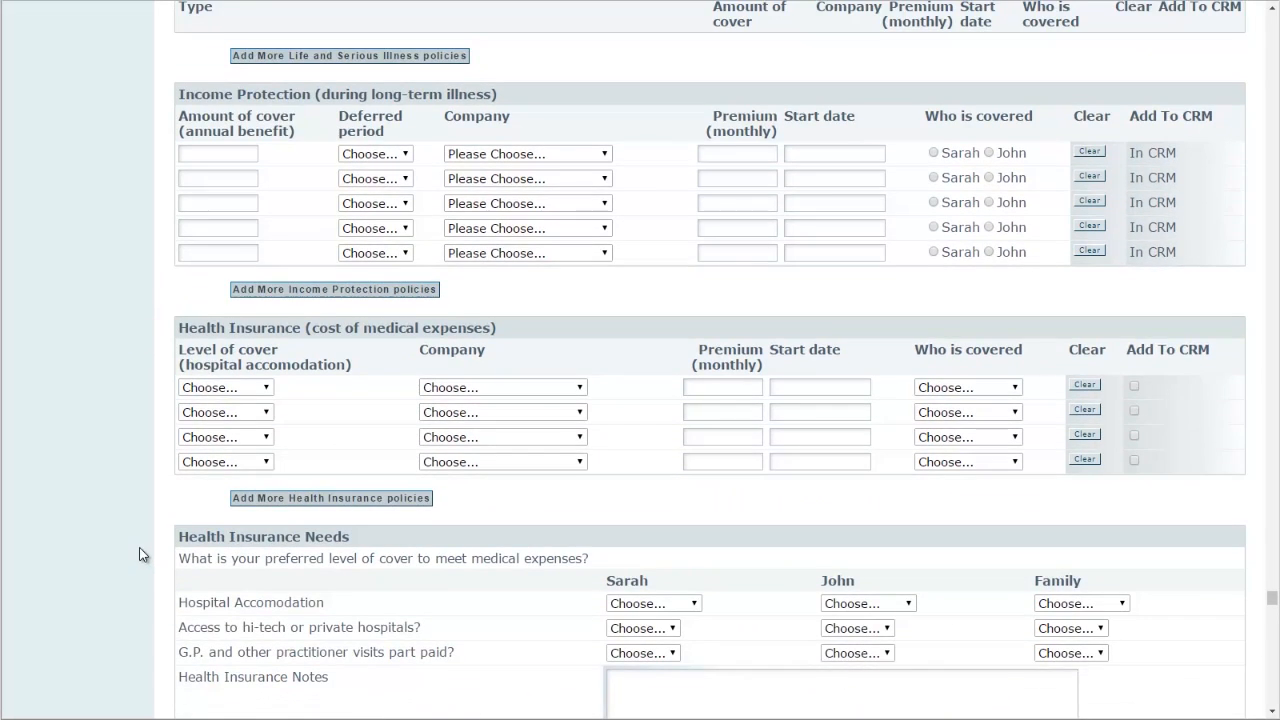
pyautogui.scroll(-2, 145, 530)
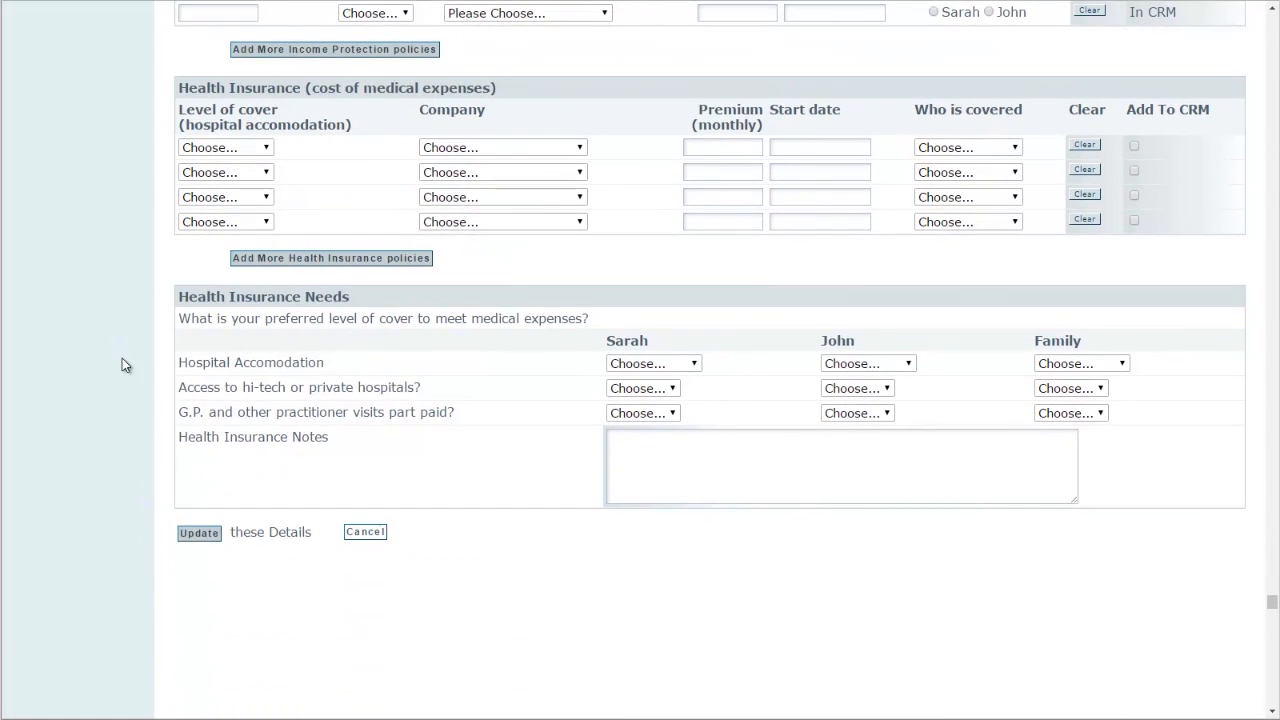
pyautogui.scroll(3, 134, 363)
pyautogui.scroll(1, 134, 361)
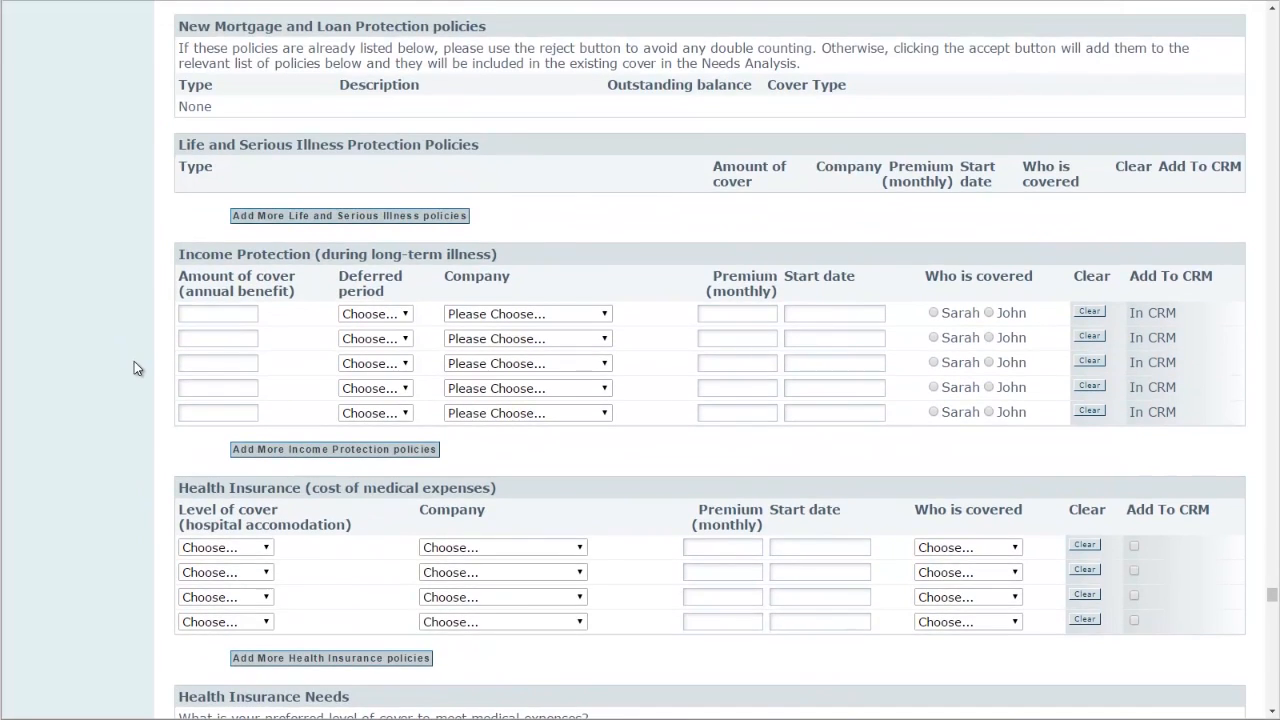
pyautogui.scroll(1, 134, 360)
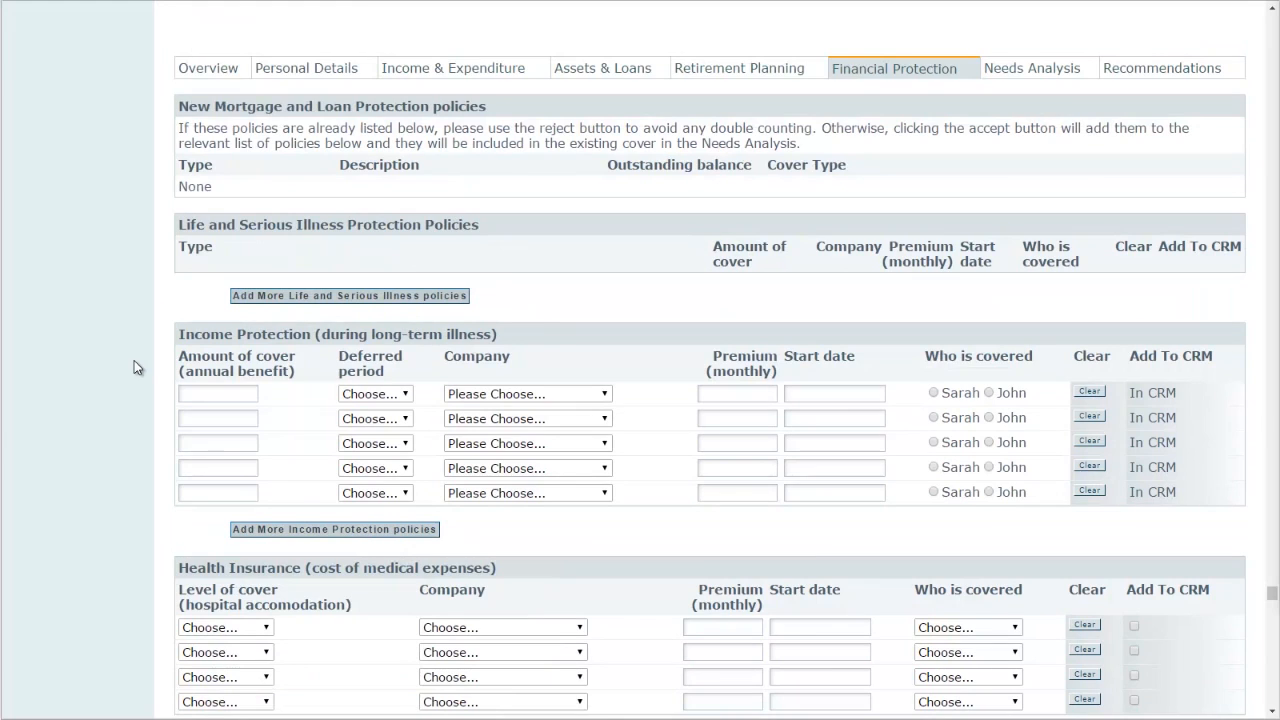
# Open the needs analysis and examine the life cover needs calculation and results for both clients
pyautogui.click(1018, 80)
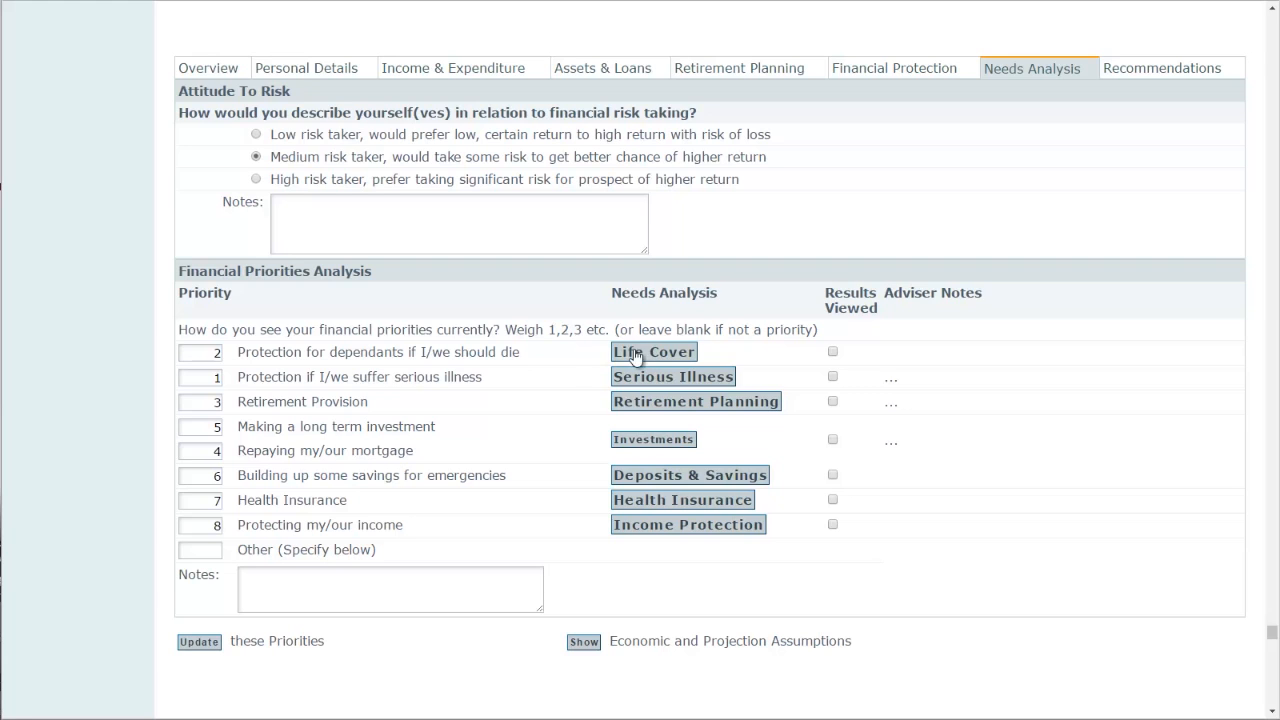
pyautogui.moveTo(512, 352); pyautogui.dragTo(332, 358)
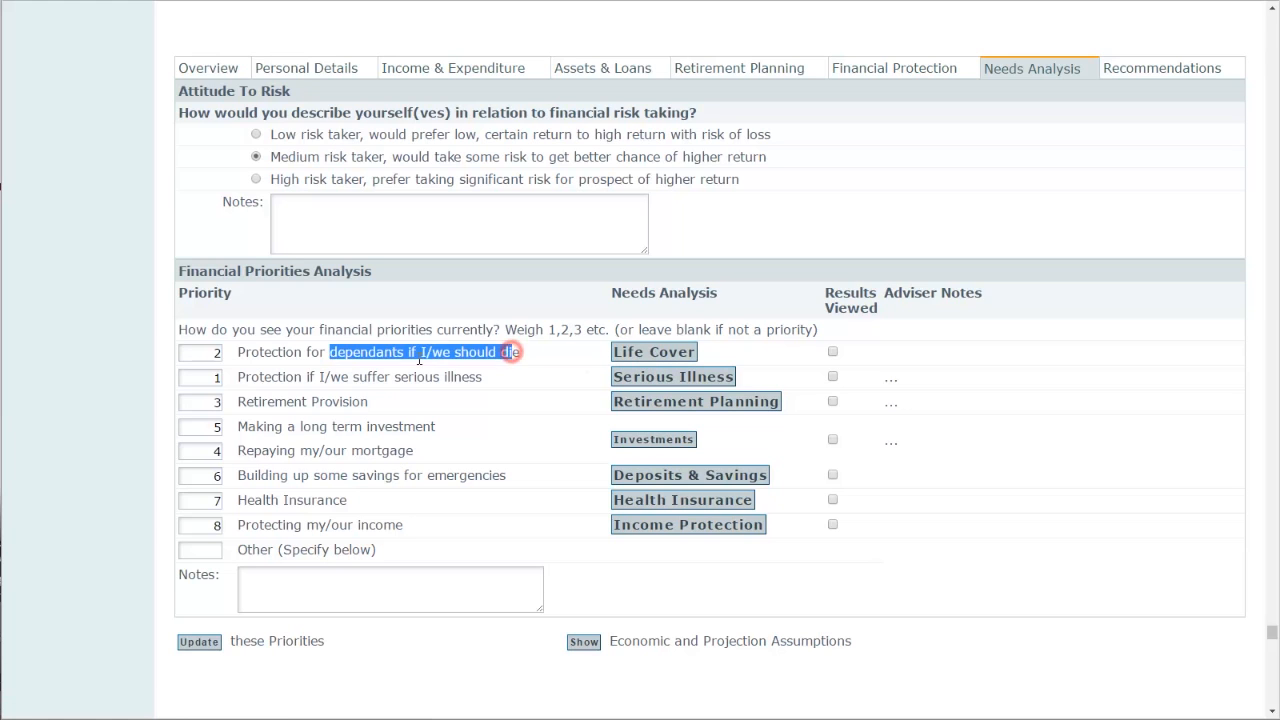
pyautogui.click(567, 352)
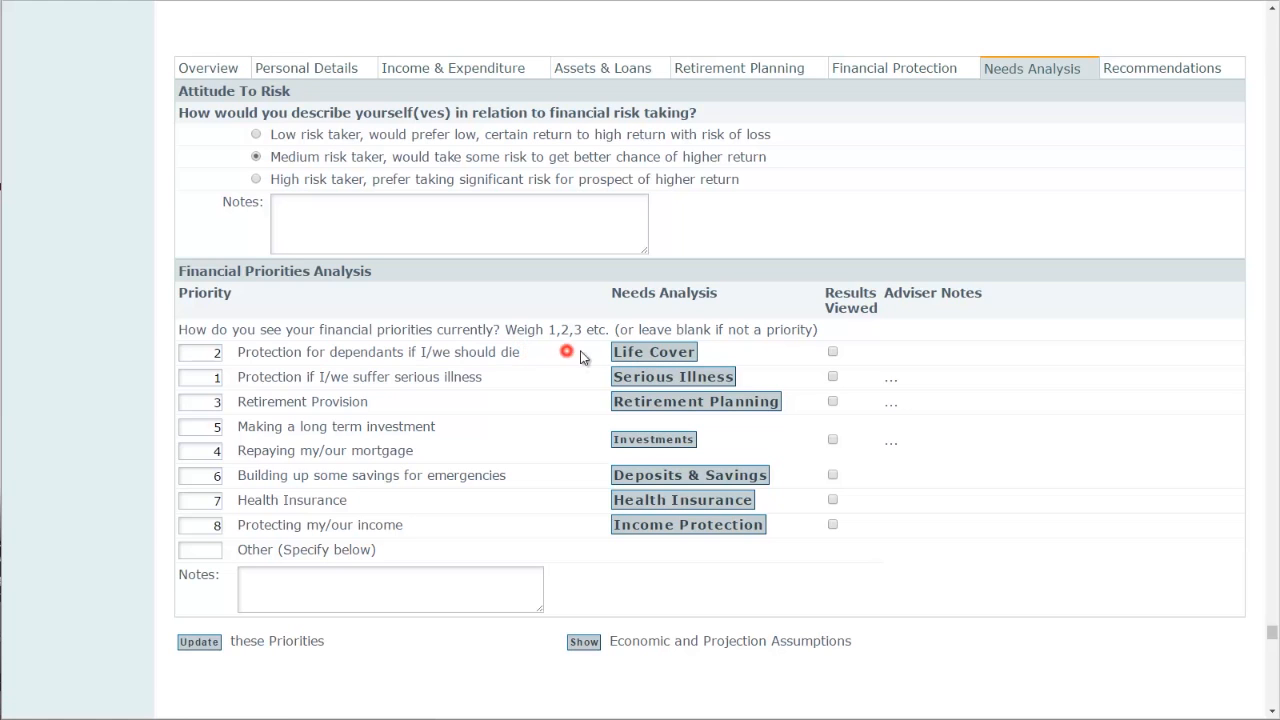
pyautogui.click(640, 352)
pyautogui.scroll(-5, 573, 419)
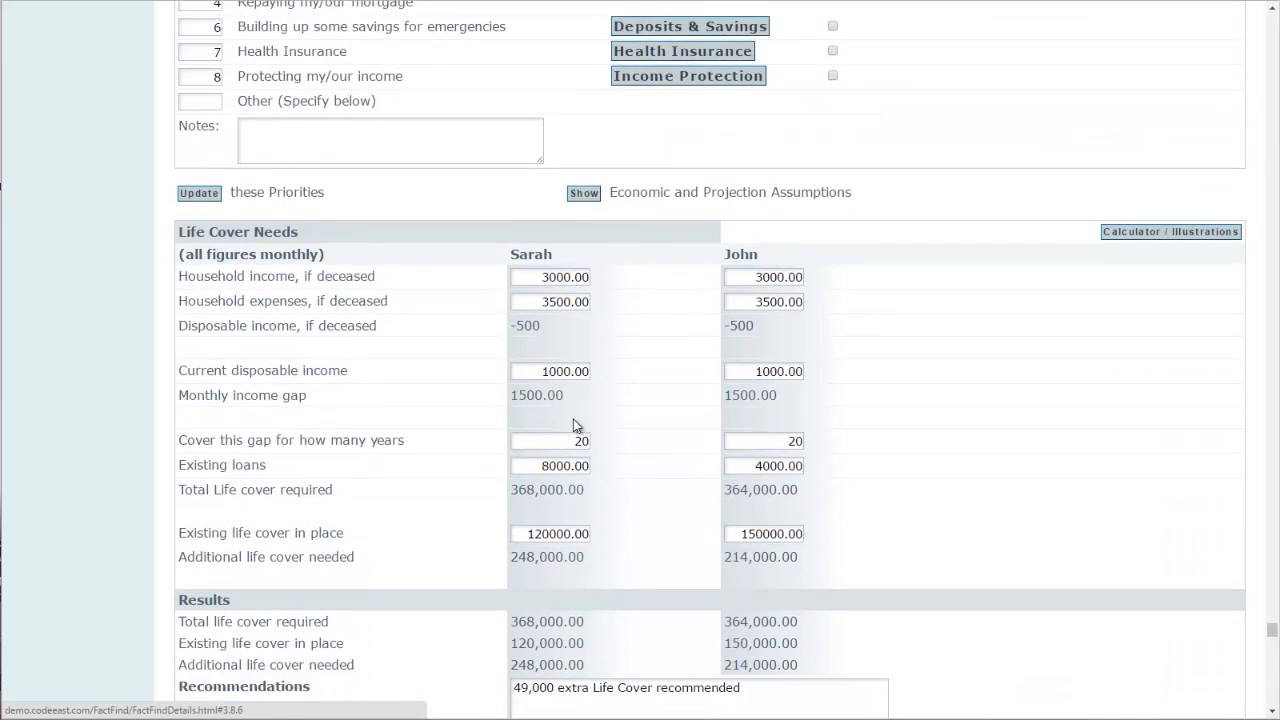
pyautogui.scroll(-3, 573, 424)
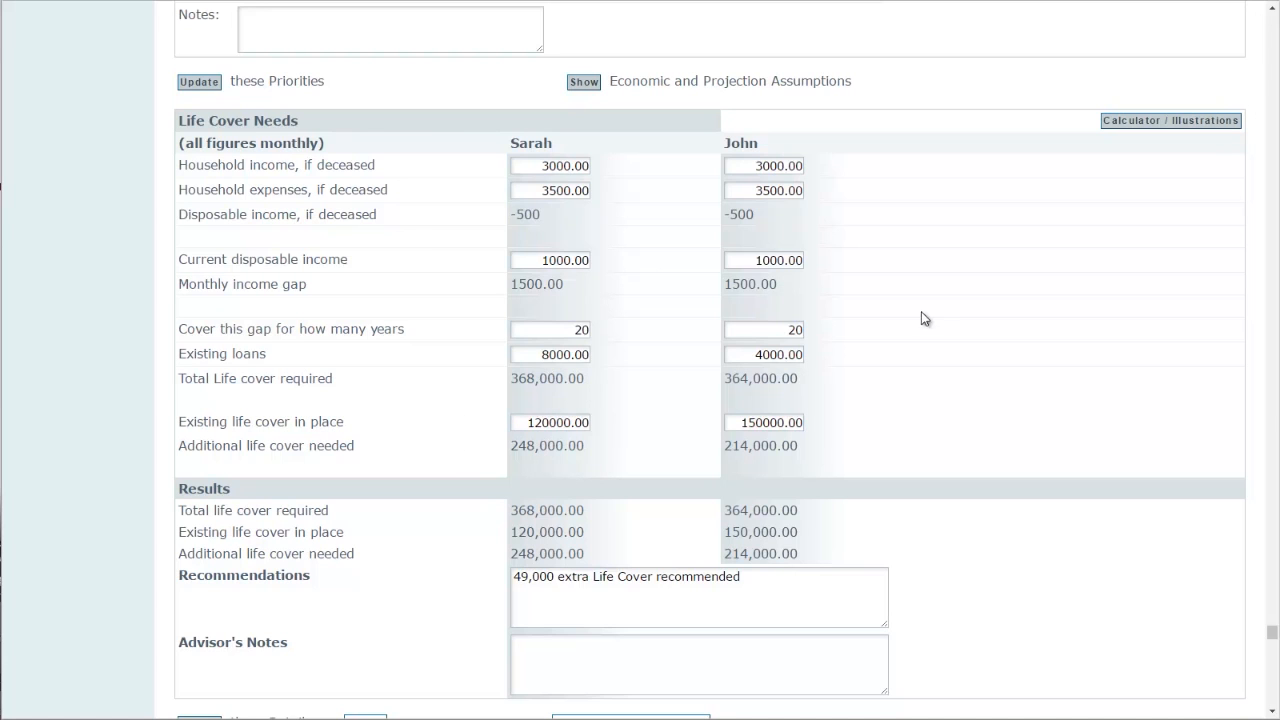
# Open the life cover calculator and inspect the breakdowns of non-income assets, current liabilities and future income
pyautogui.click(1157, 124)
pyautogui.click(1133, 121)
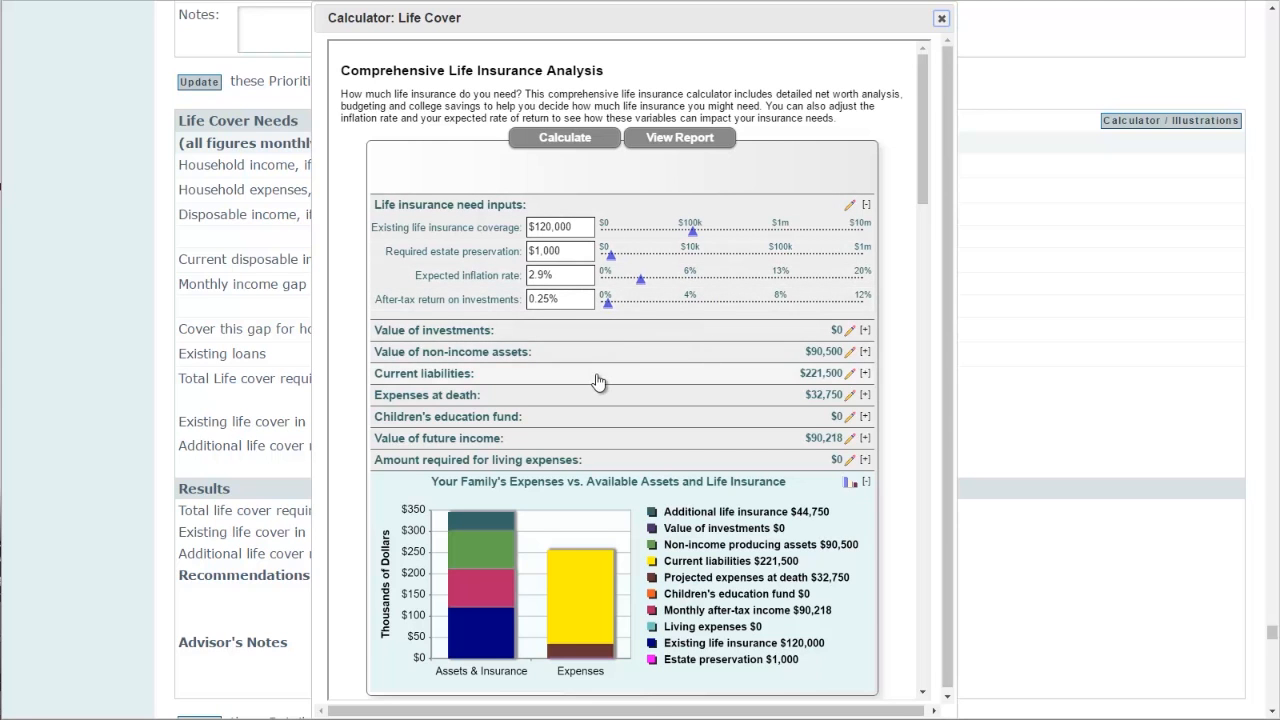
pyautogui.click(620, 353)
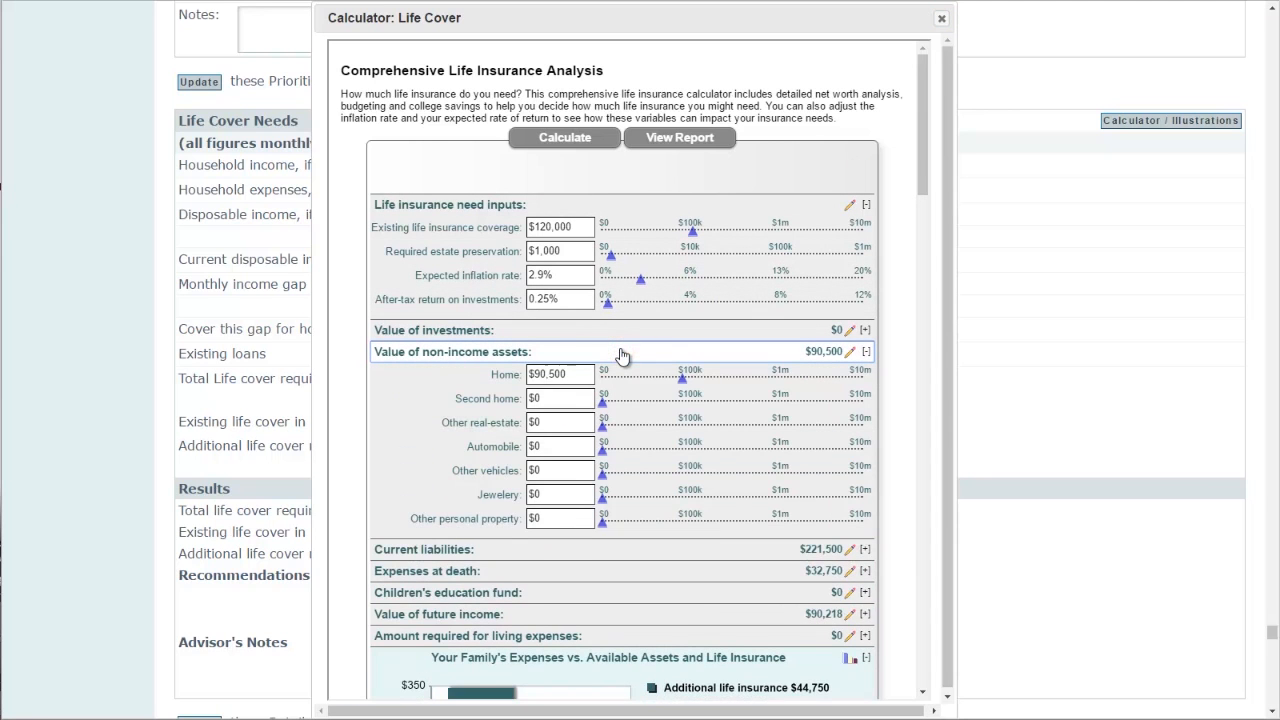
pyautogui.click(620, 353)
pyautogui.click(617, 374)
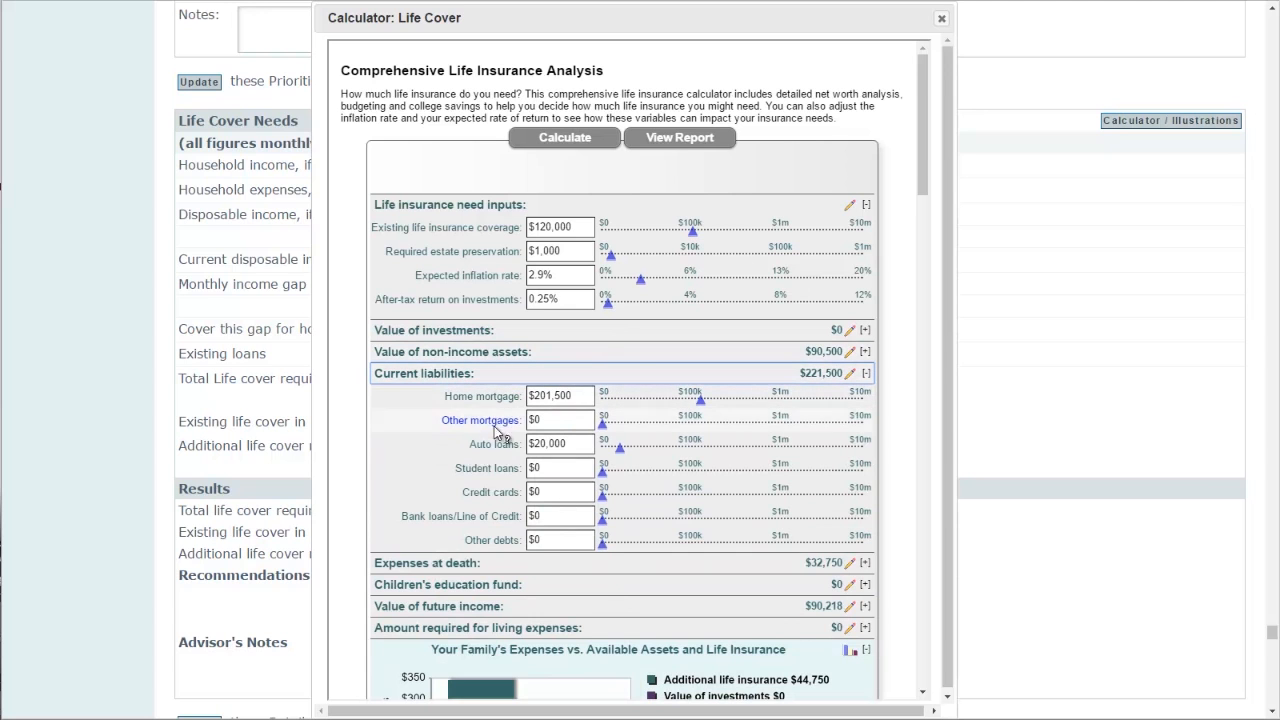
pyautogui.click(484, 373)
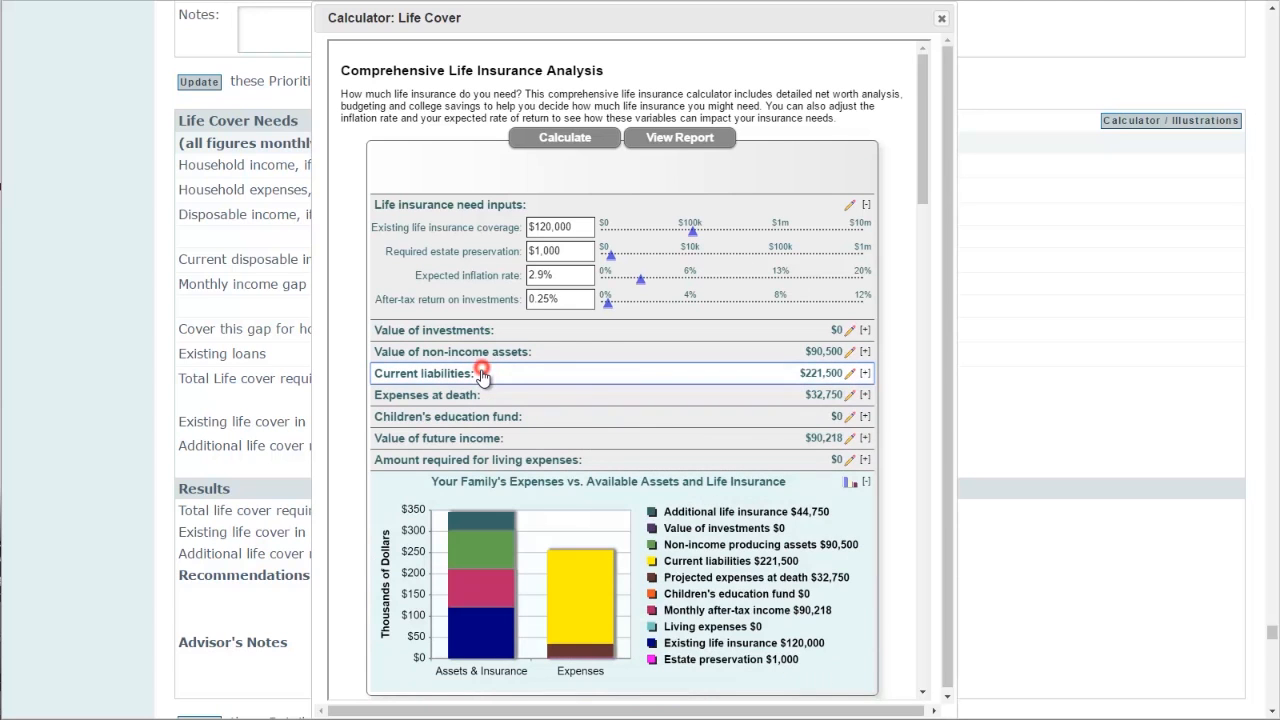
pyautogui.click(521, 439)
pyautogui.click(521, 439)
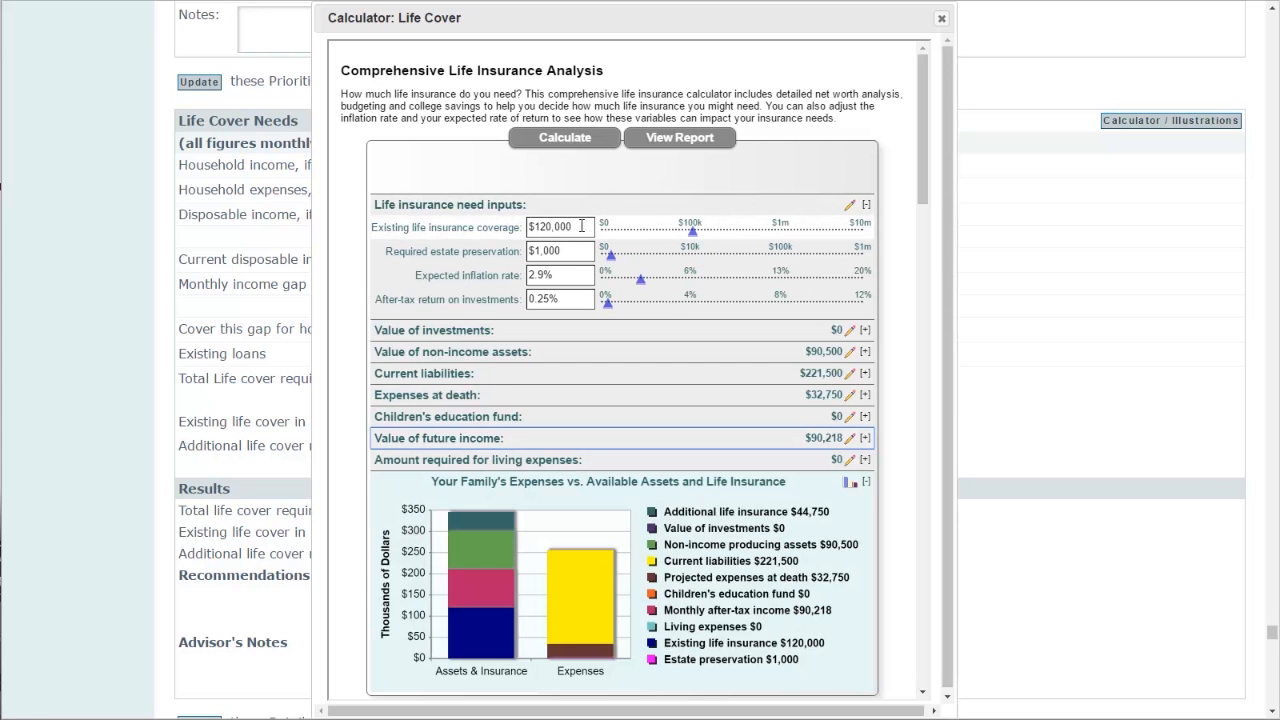
# Inspect the individual segments of the assets and insurance bar in the life cover calculator's chart
pyautogui.moveTo(925, 180); pyautogui.dragTo(928, 201)
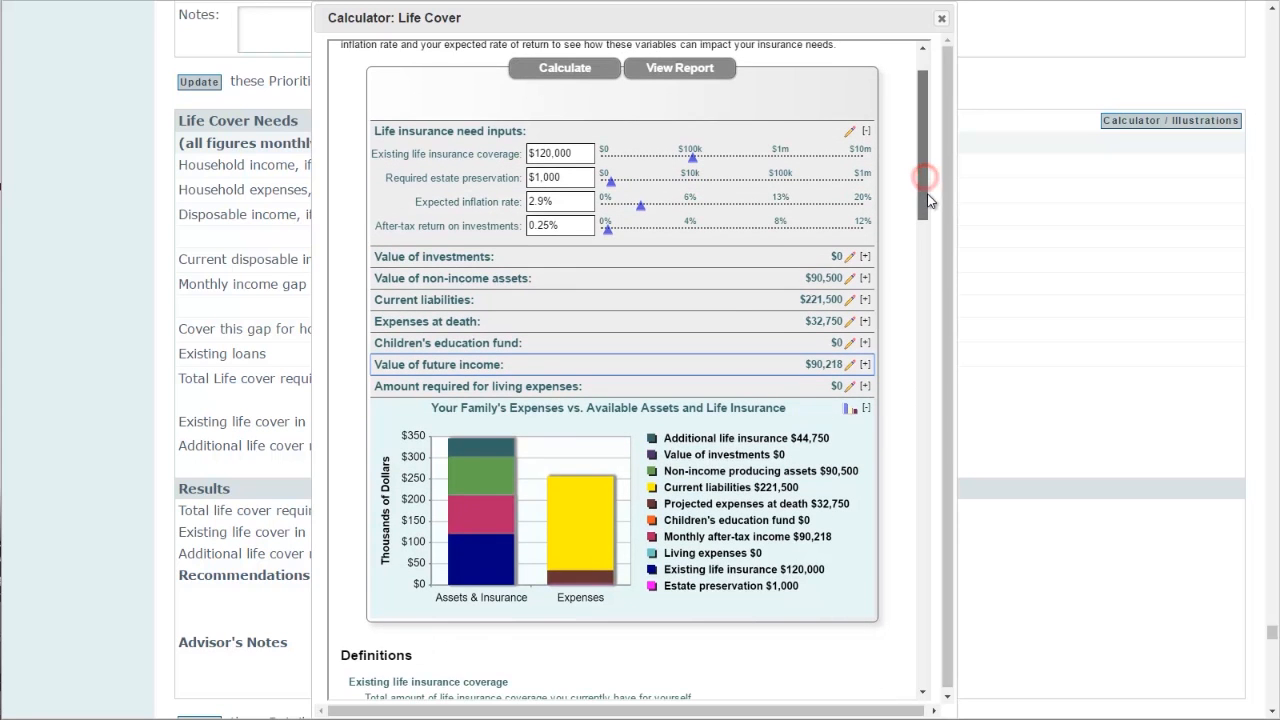
pyautogui.moveTo(487, 448)
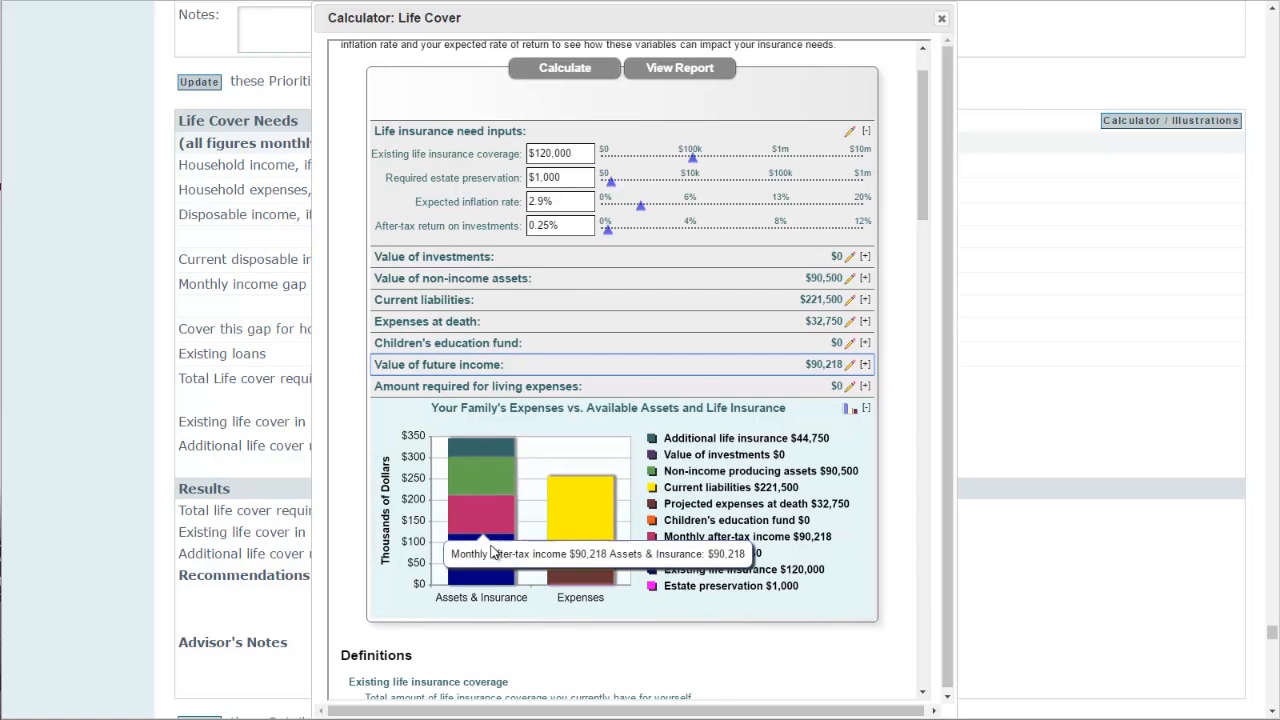
pyautogui.moveTo(490, 577)
pyautogui.moveTo(476, 520)
pyautogui.moveTo(474, 492)
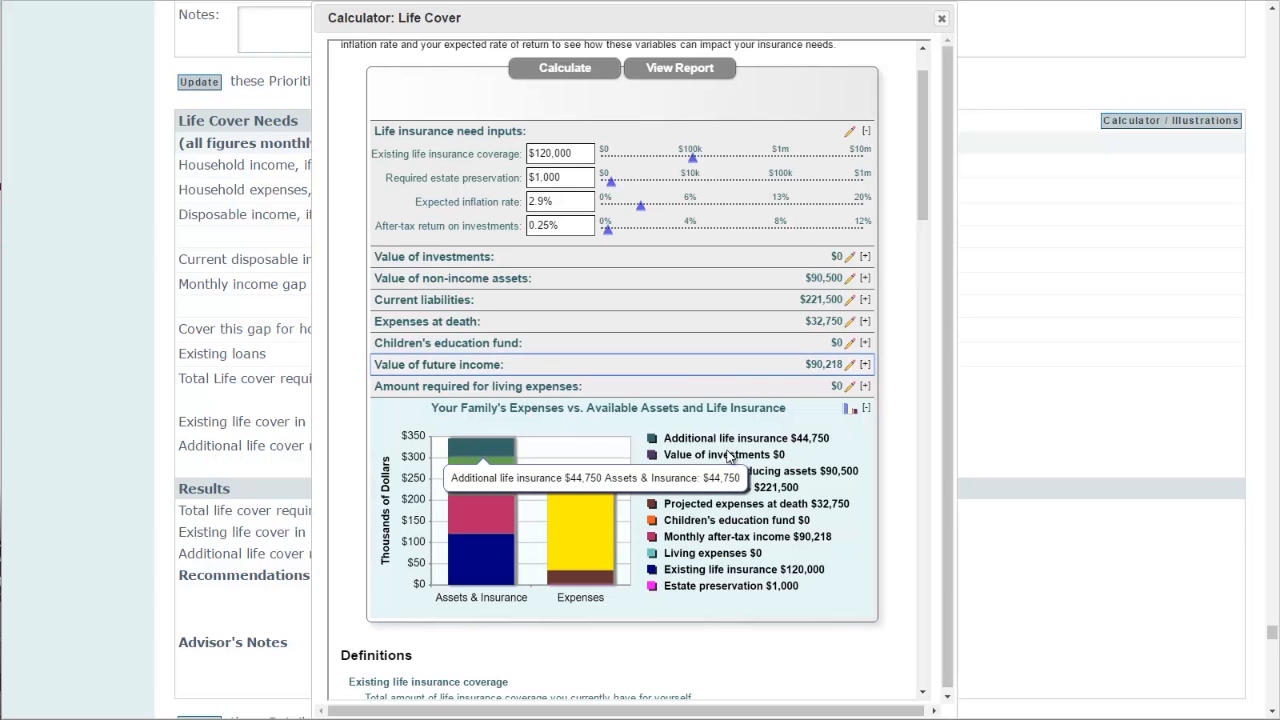
# Display the life insurance analysis report and read its additional cover requirement and the assumptions behind it
pyautogui.click(670, 70)
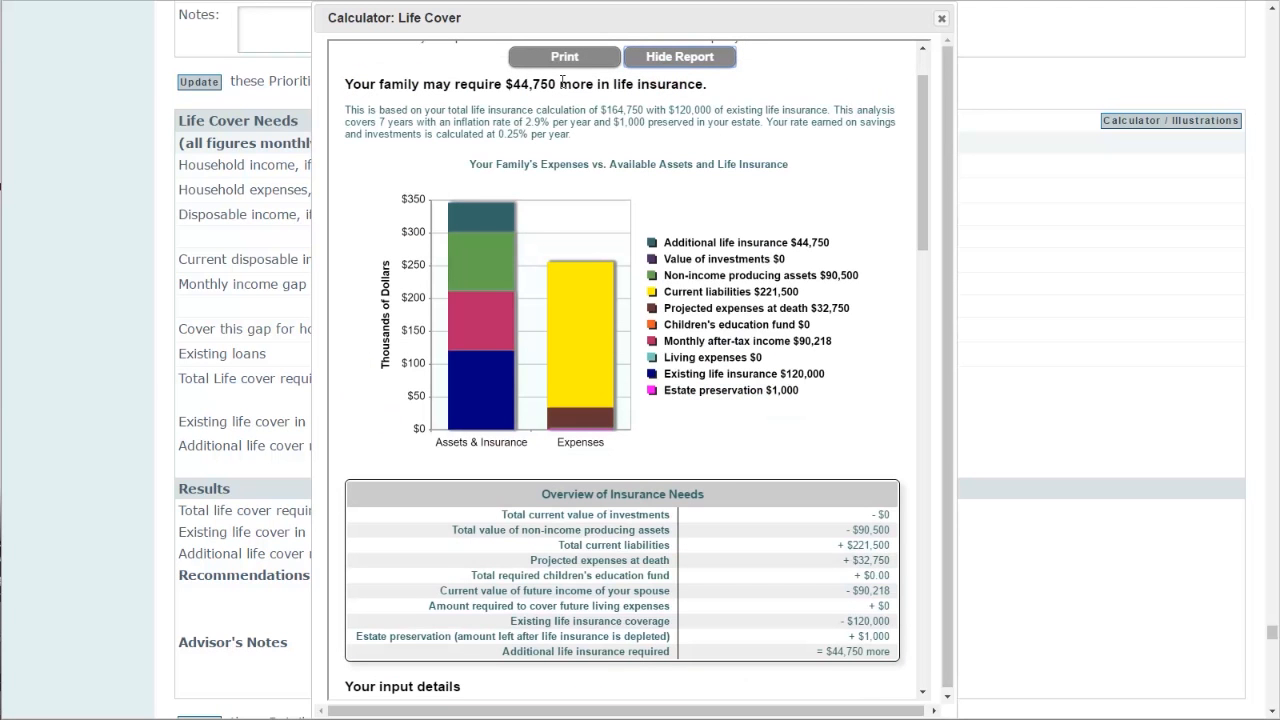
pyautogui.moveTo(557, 84); pyautogui.dragTo(494, 84)
pyautogui.click(596, 109)
pyautogui.moveTo(447, 110); pyautogui.dragTo(589, 140)
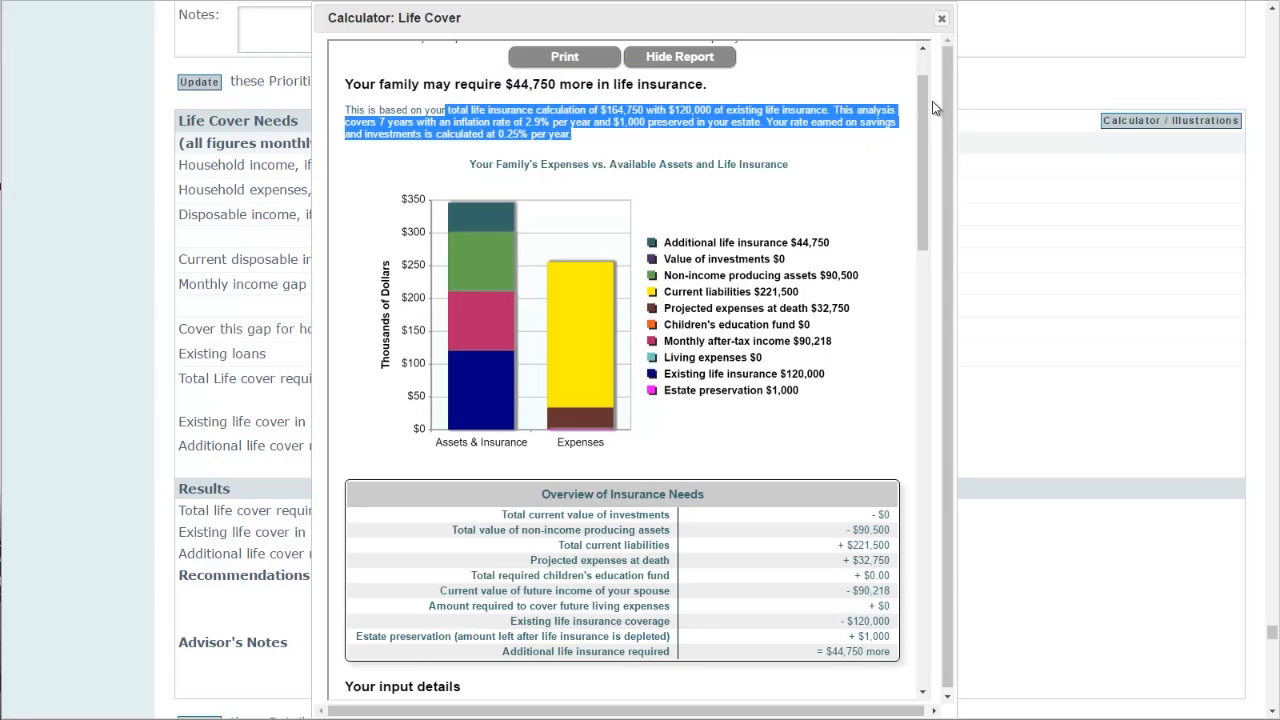
pyautogui.moveTo(920, 103); pyautogui.dragTo(912, 68)
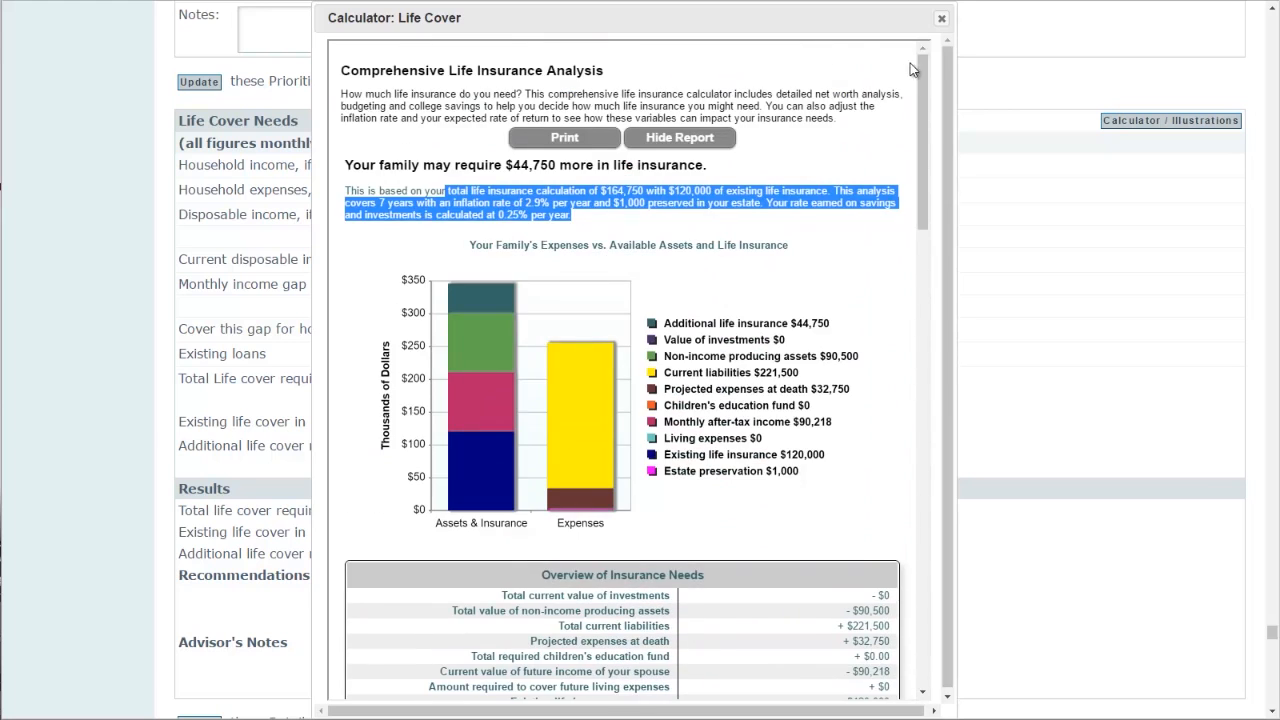
# Close the life cover calculator, amend the recommendation to read "49,000 extra Dual Life Cover recommended" and save the life cover details
pyautogui.click(941, 18)
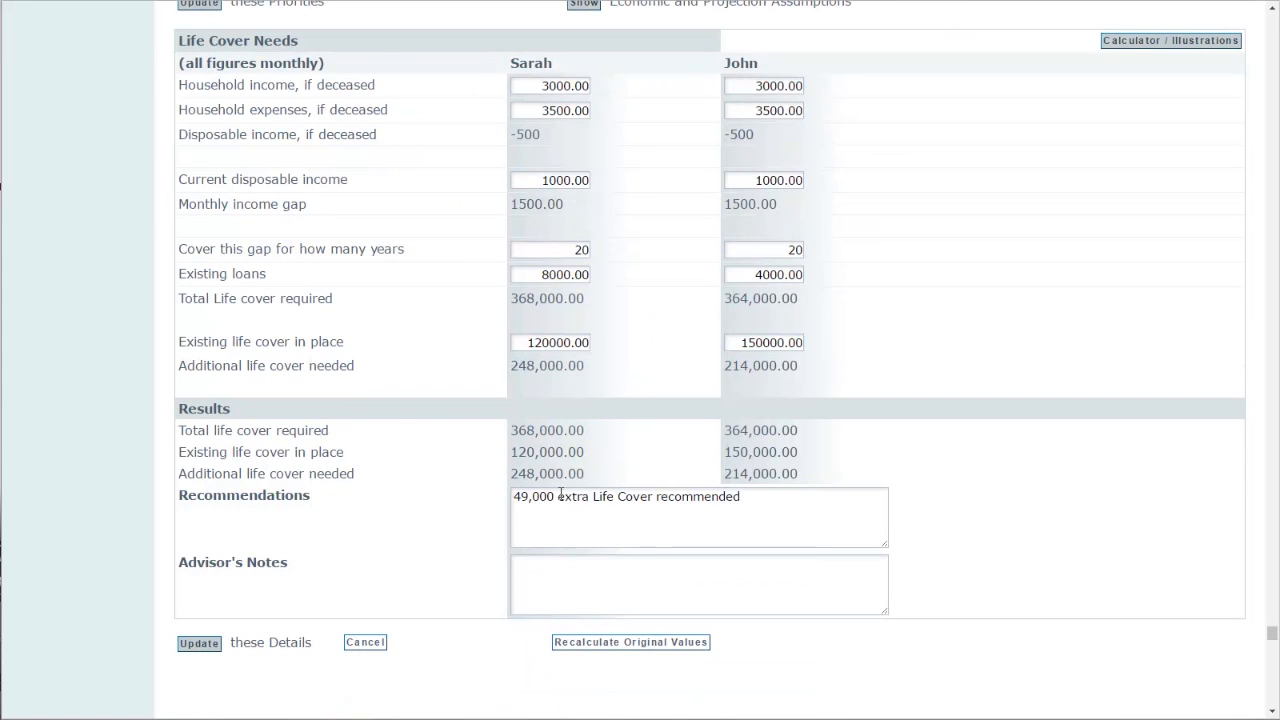
pyautogui.click(594, 503)
pyautogui.write('Dual')
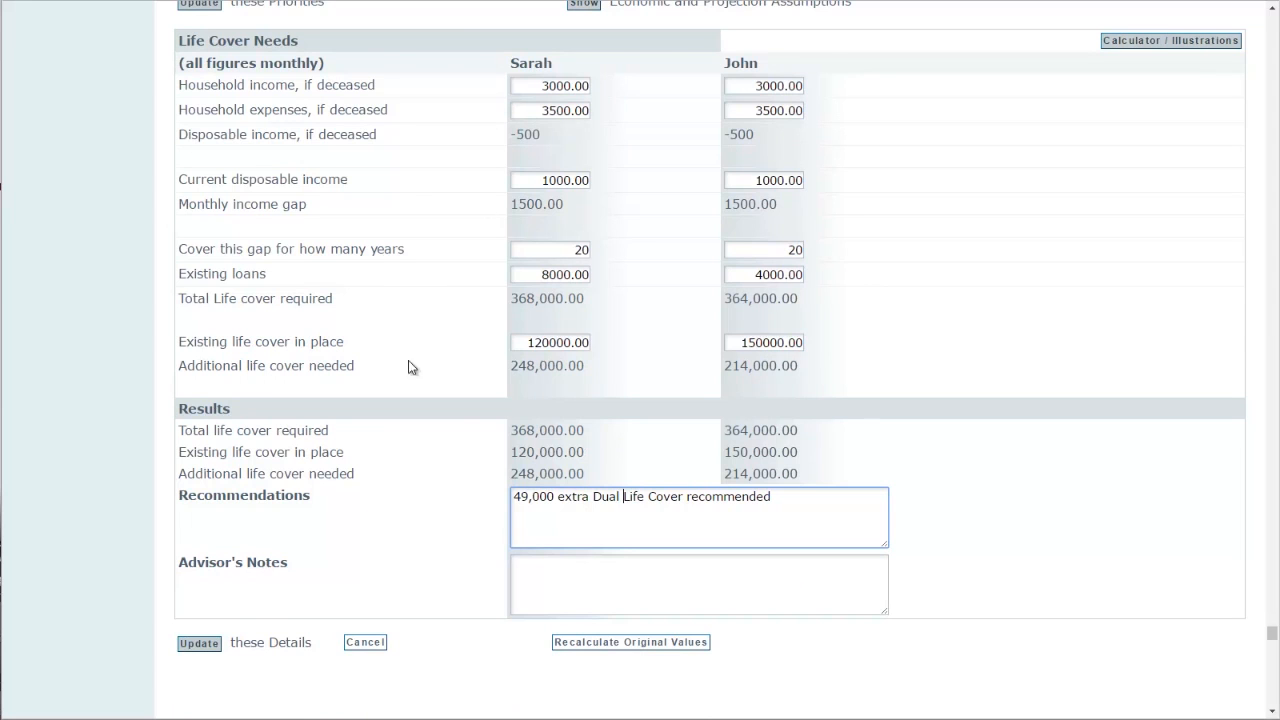
pyautogui.click(203, 643)
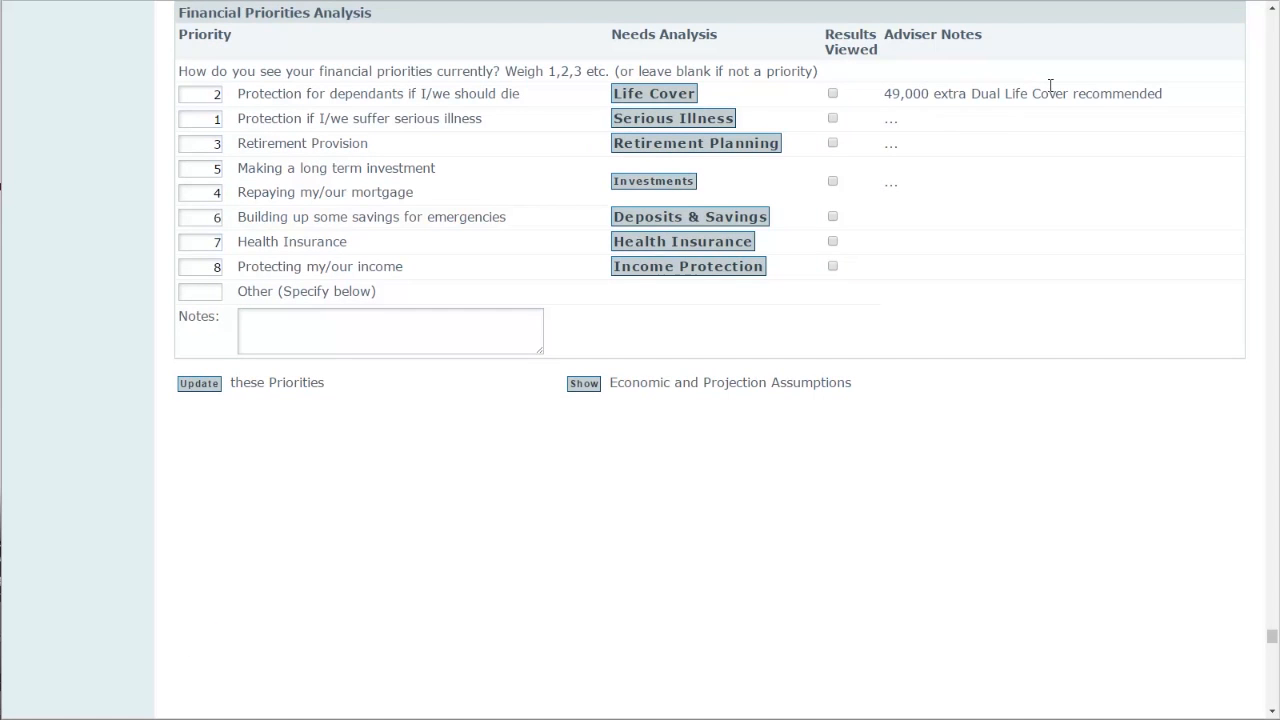
# Open the serious illness needs analysis and review its cover figures and results for both clients
pyautogui.click(650, 120)
pyautogui.scroll(-2, 297, 431)
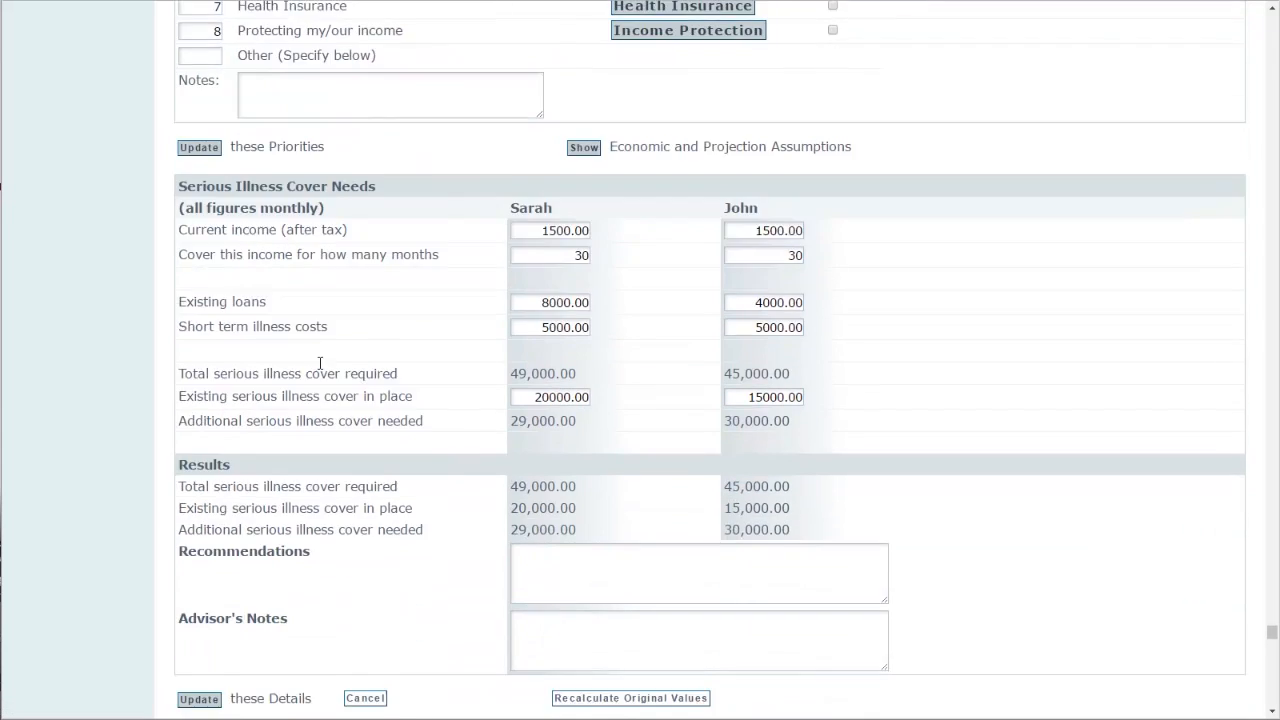
pyautogui.click(196, 694)
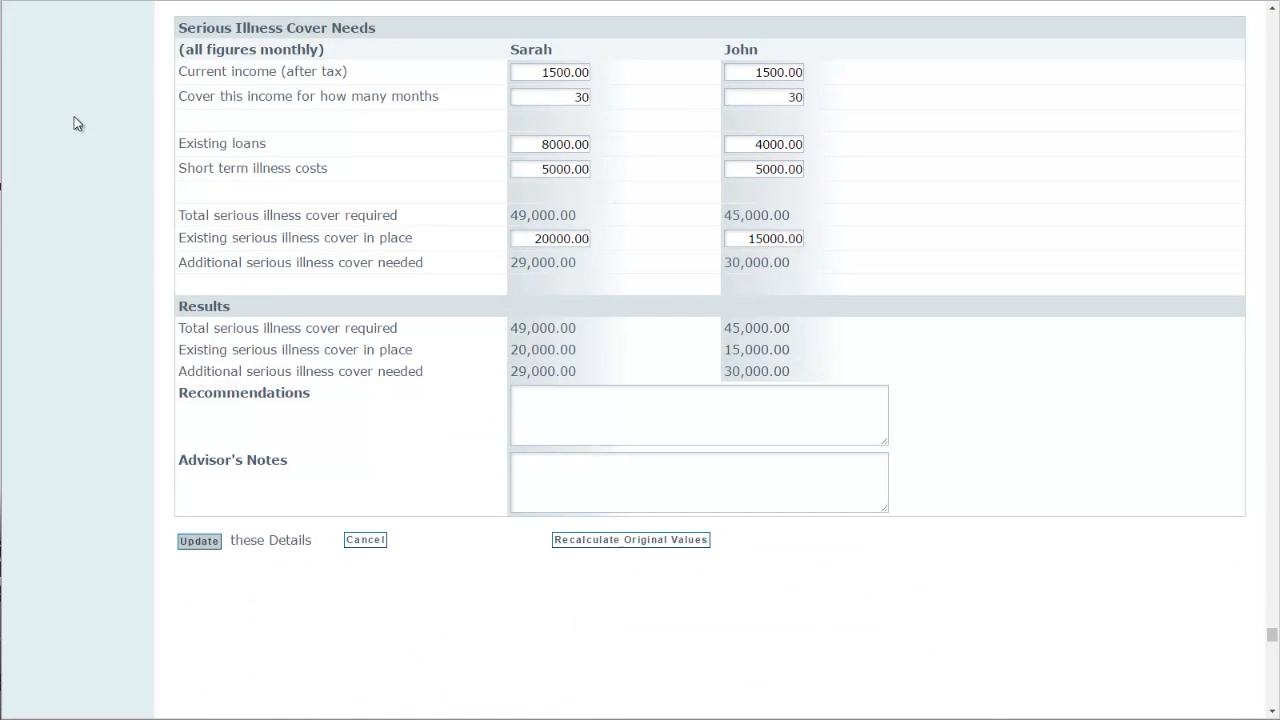
pyautogui.click(1012, 57)
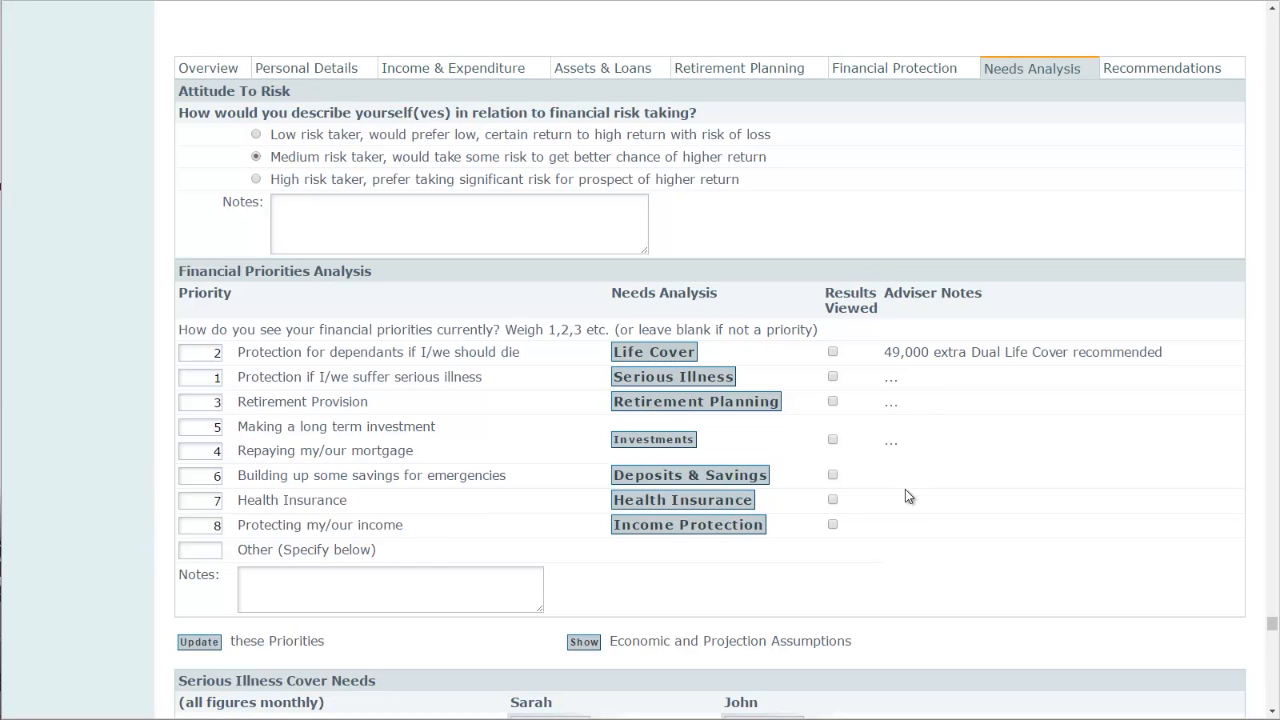
# Open the adviser recommendations and review the life cover recommendation against the client's decision on cover amount and maximum monthly premium
pyautogui.click(1130, 72)
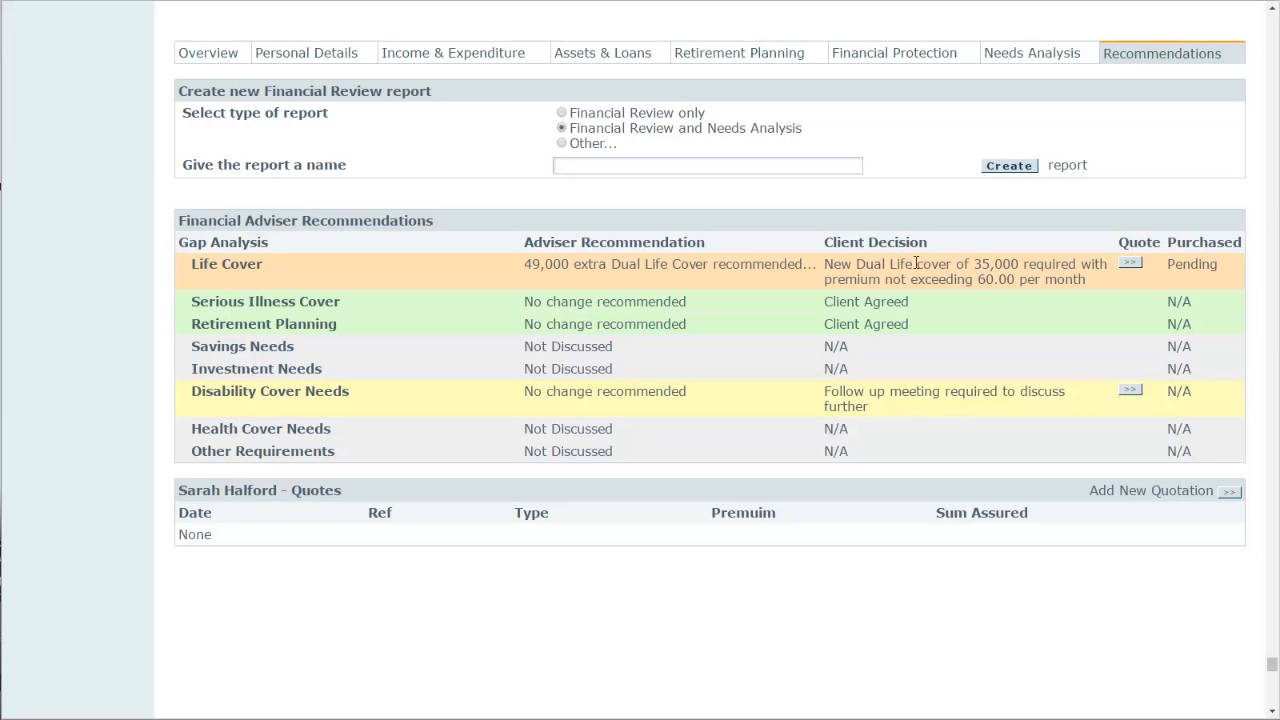
pyautogui.click(522, 265)
pyautogui.doubleClick(522, 265)
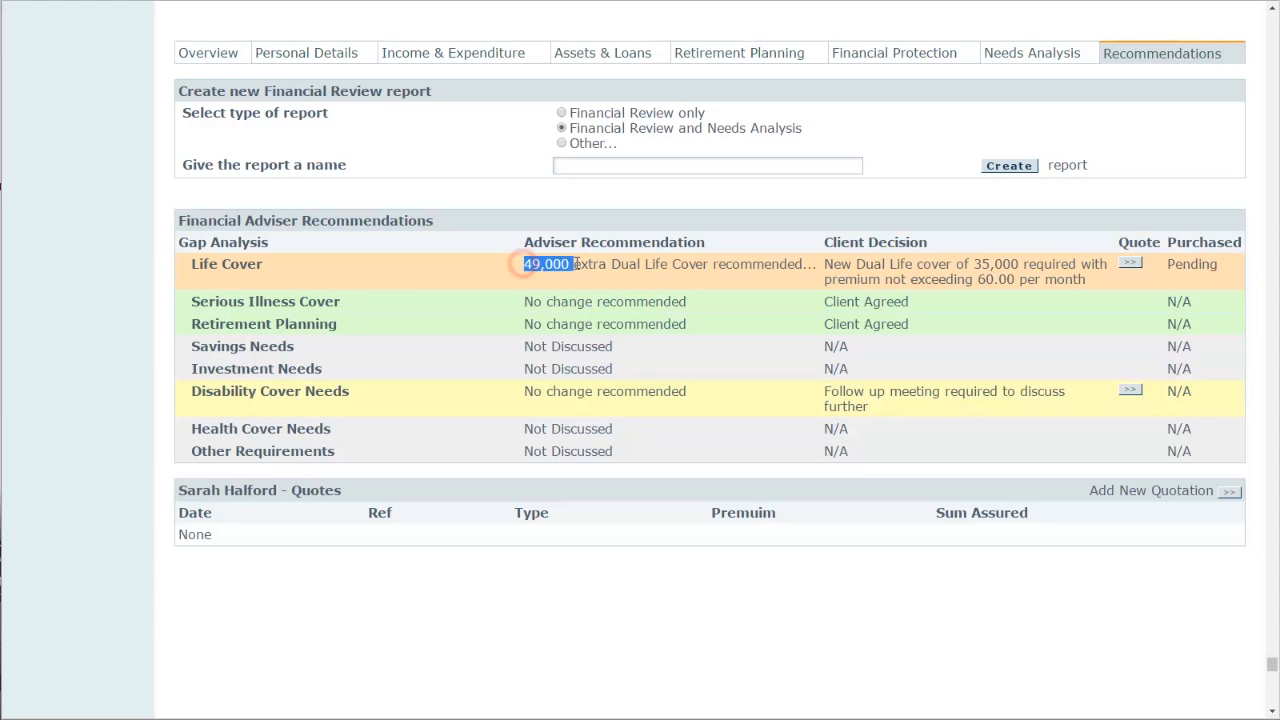
pyautogui.click(686, 266)
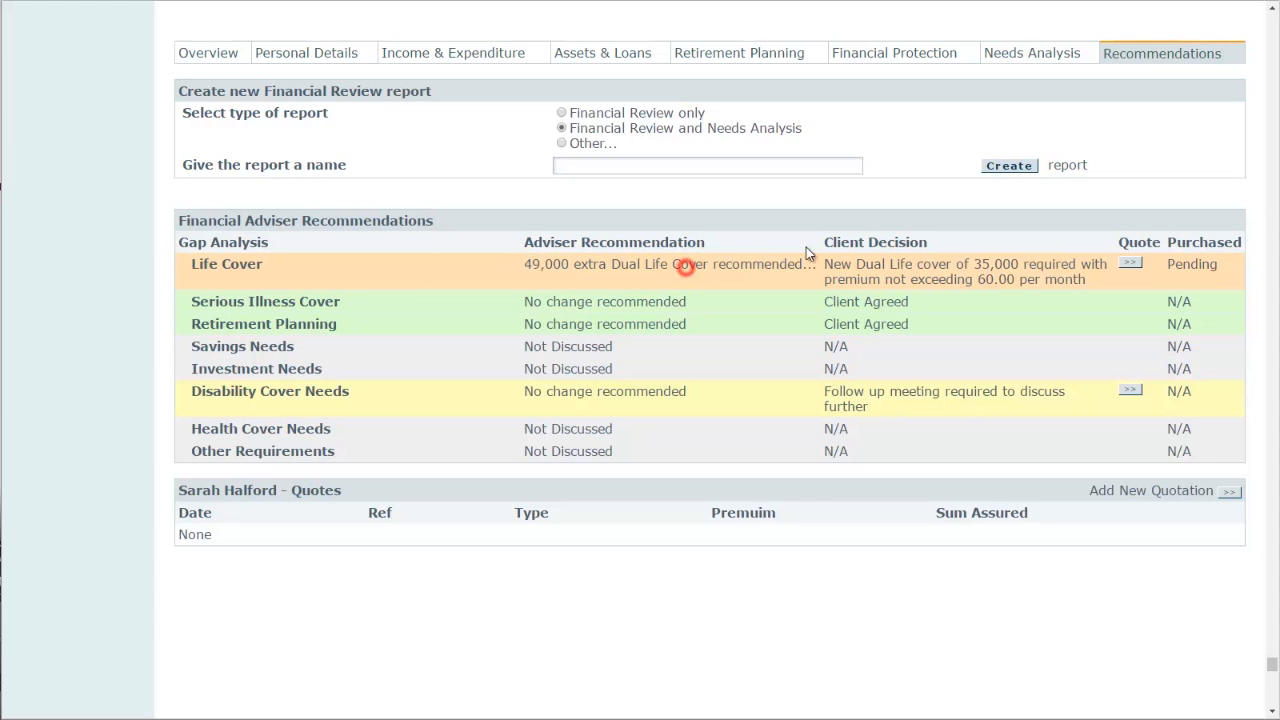
pyautogui.doubleClick(981, 264)
pyautogui.click(981, 278)
pyautogui.doubleClick(990, 279)
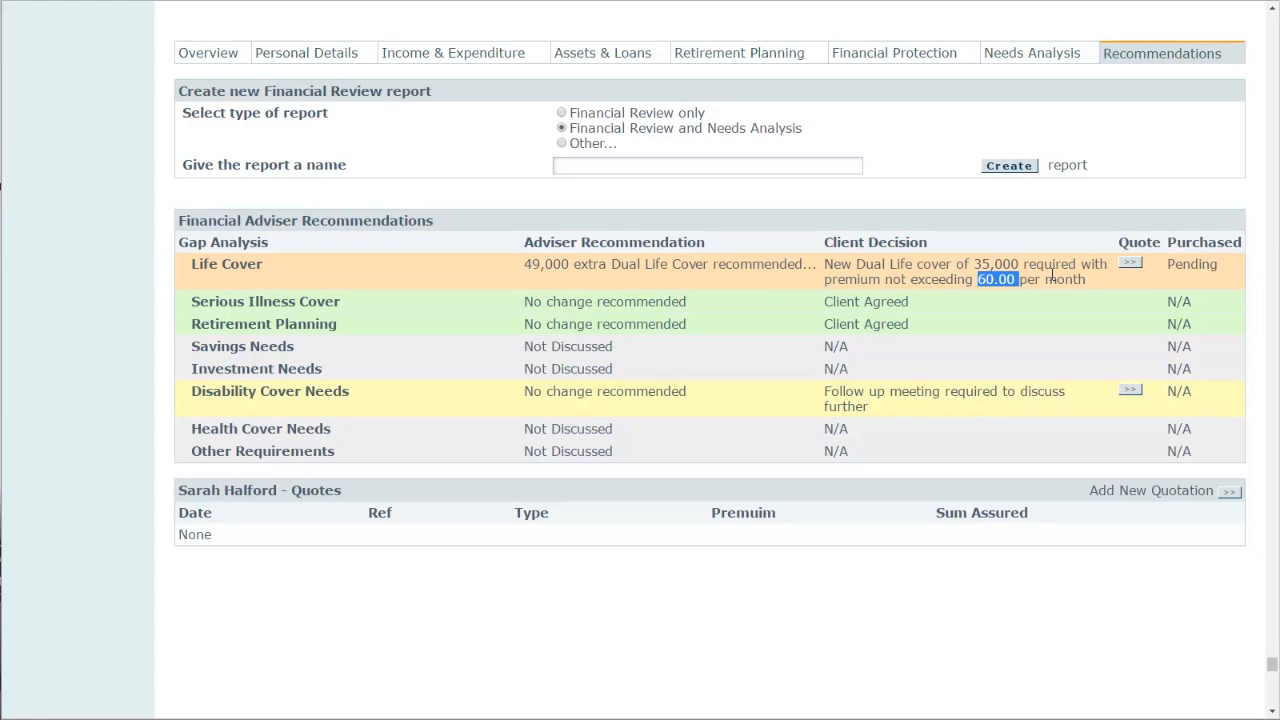
pyautogui.click(1100, 284)
# Create a Financial Review and Needs Analysis report, and look through the saved Life Cover Review document before closing it
pyautogui.click(1010, 167)
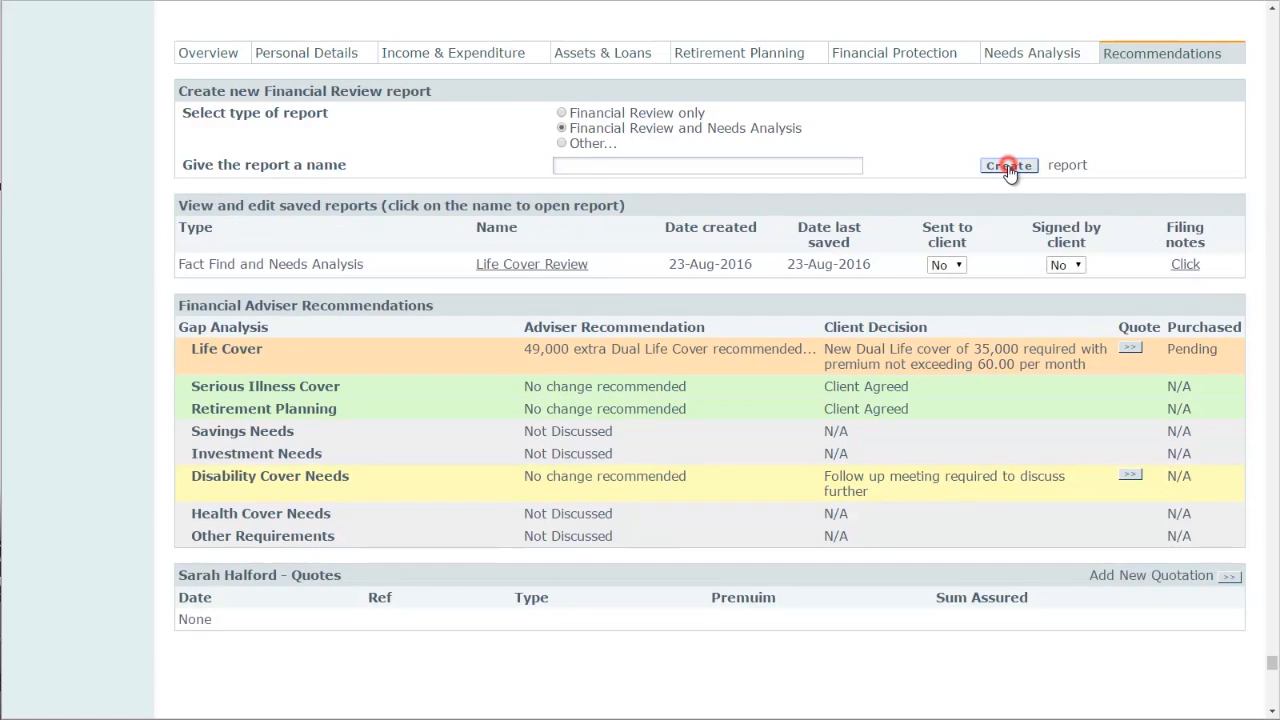
pyautogui.click(528, 262)
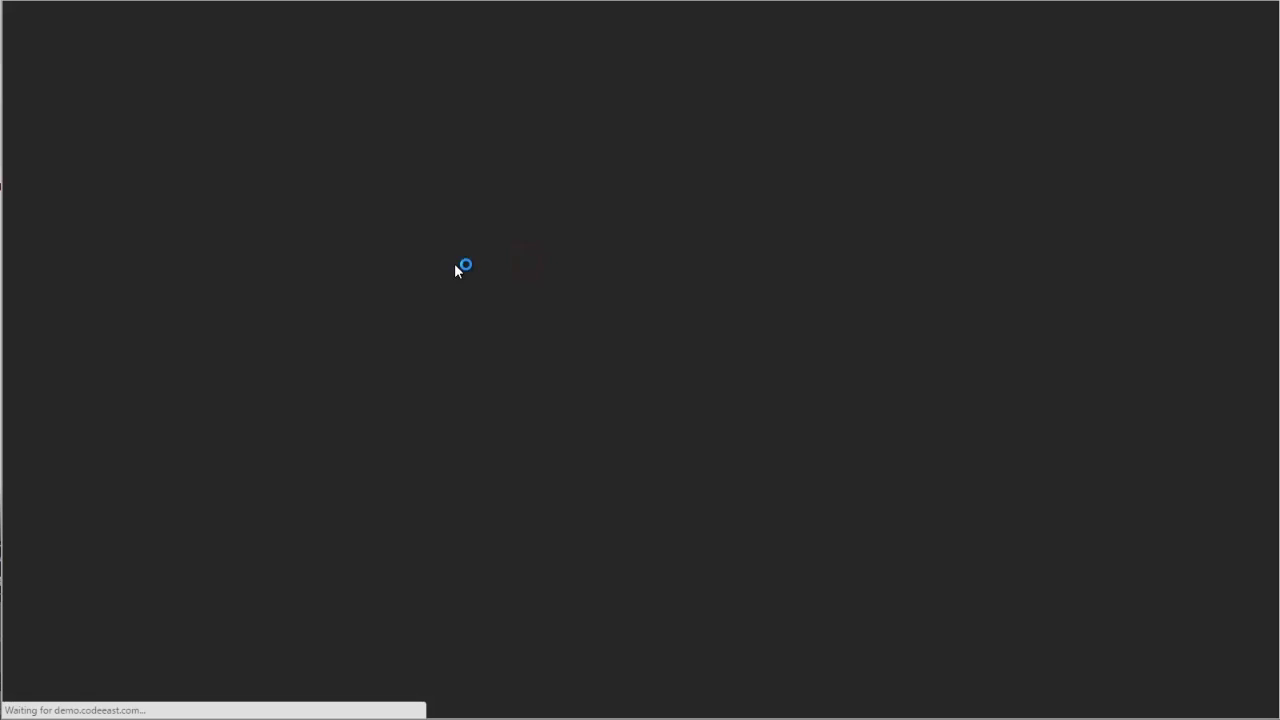
pyautogui.scroll(-3, 541, 284)
pyautogui.scroll(-4, 541, 284)
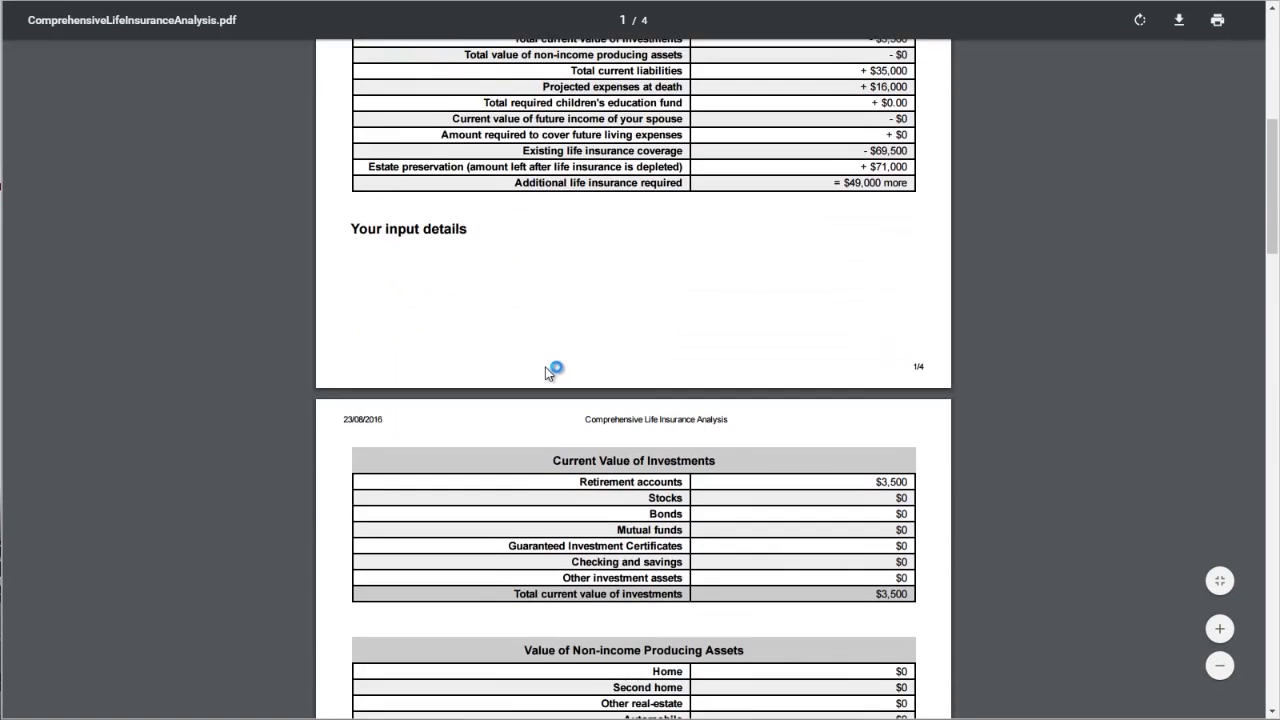
pyautogui.scroll(6, 523, 371)
pyautogui.hotkey('ctrl', 'w')
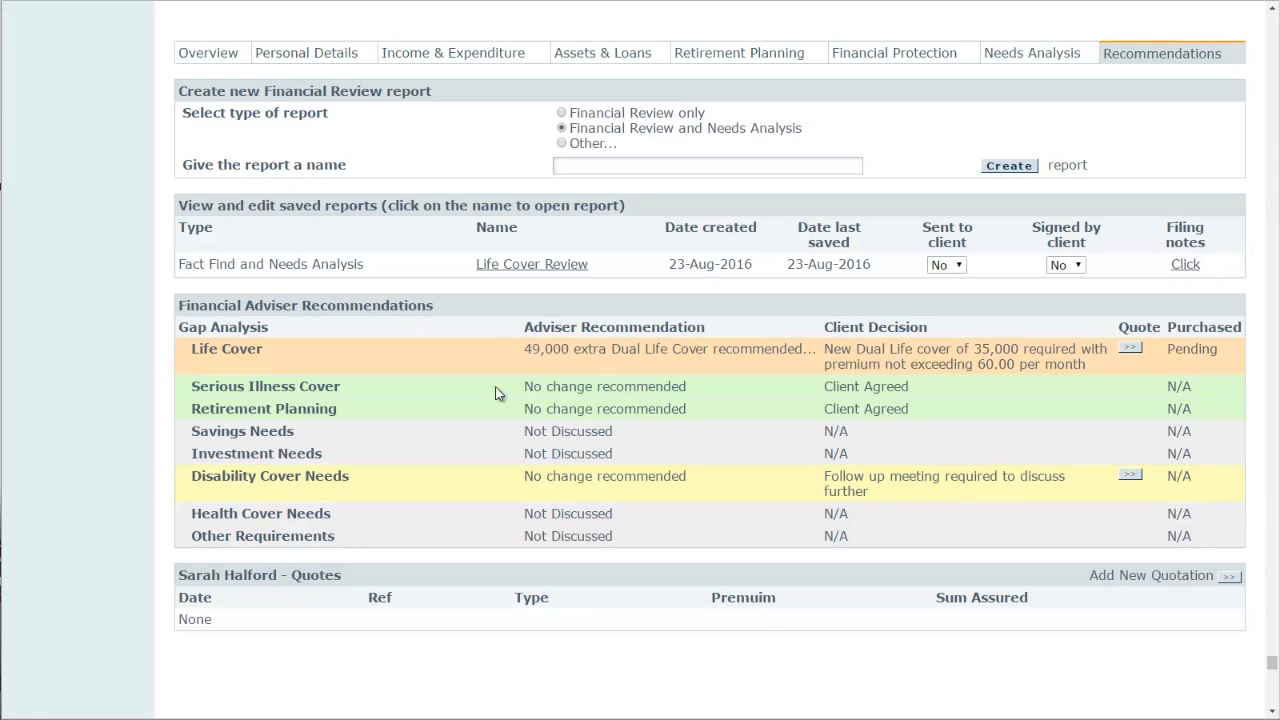
# Start a new quotation from the Life Cover row of the adviser recommendations
pyautogui.moveTo(524, 348); pyautogui.dragTo(570, 343)
pyautogui.click(598, 350)
pyautogui.click(1130, 347)
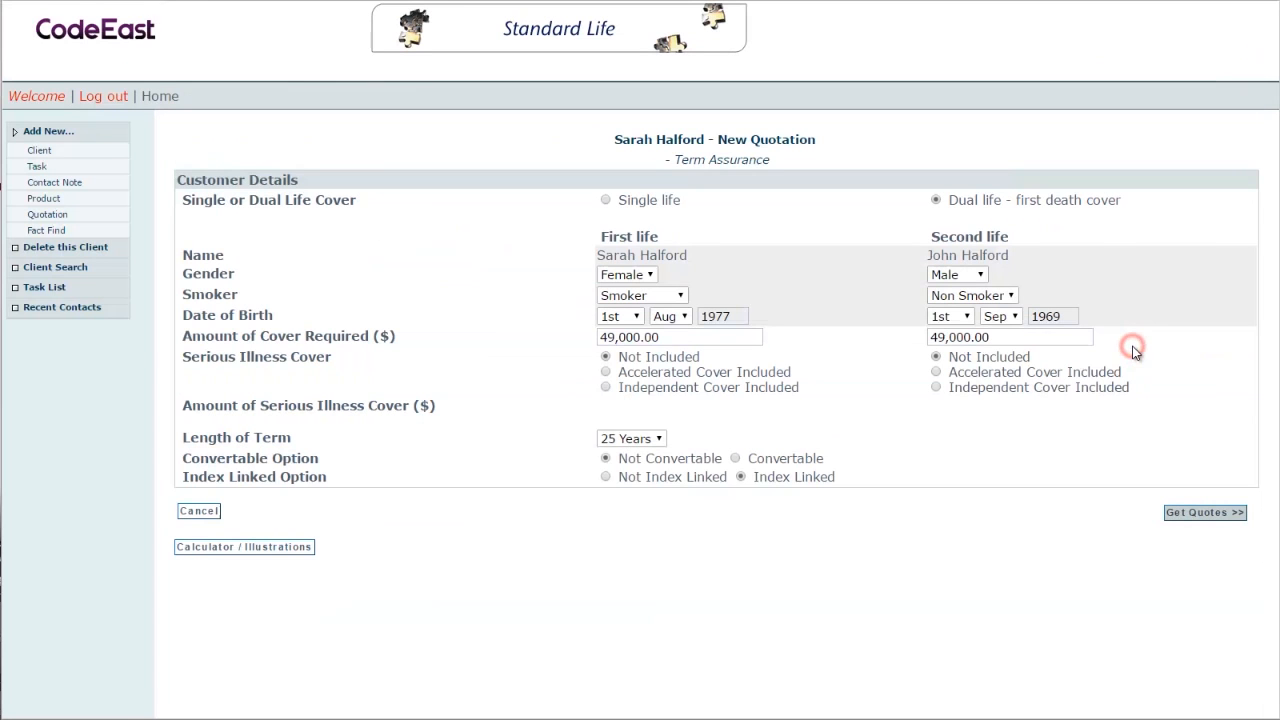
# Set the amount of cover required to 35,000 for both the first and second life
pyautogui.doubleClick(668, 340)
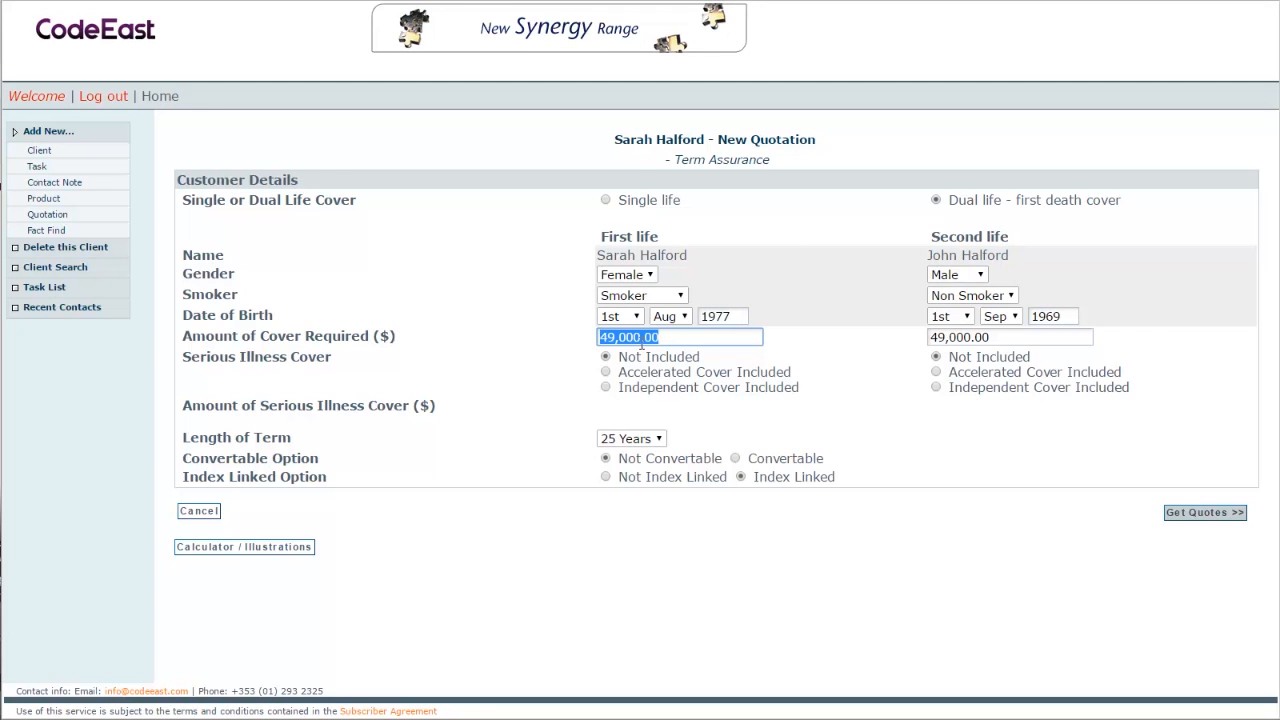
pyautogui.click(612, 337)
pyautogui.moveTo(610, 337); pyautogui.dragTo(580, 337)
pyautogui.write('35')
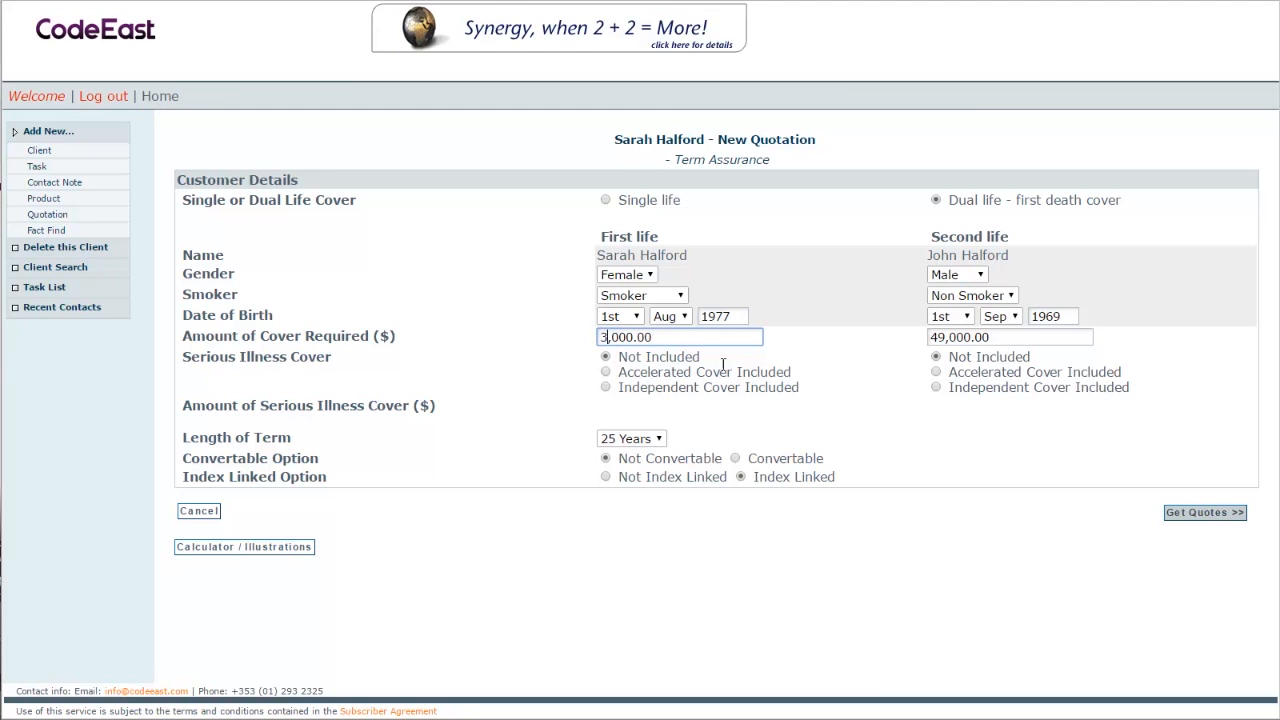
pyautogui.moveTo(942, 337); pyautogui.dragTo(927, 337)
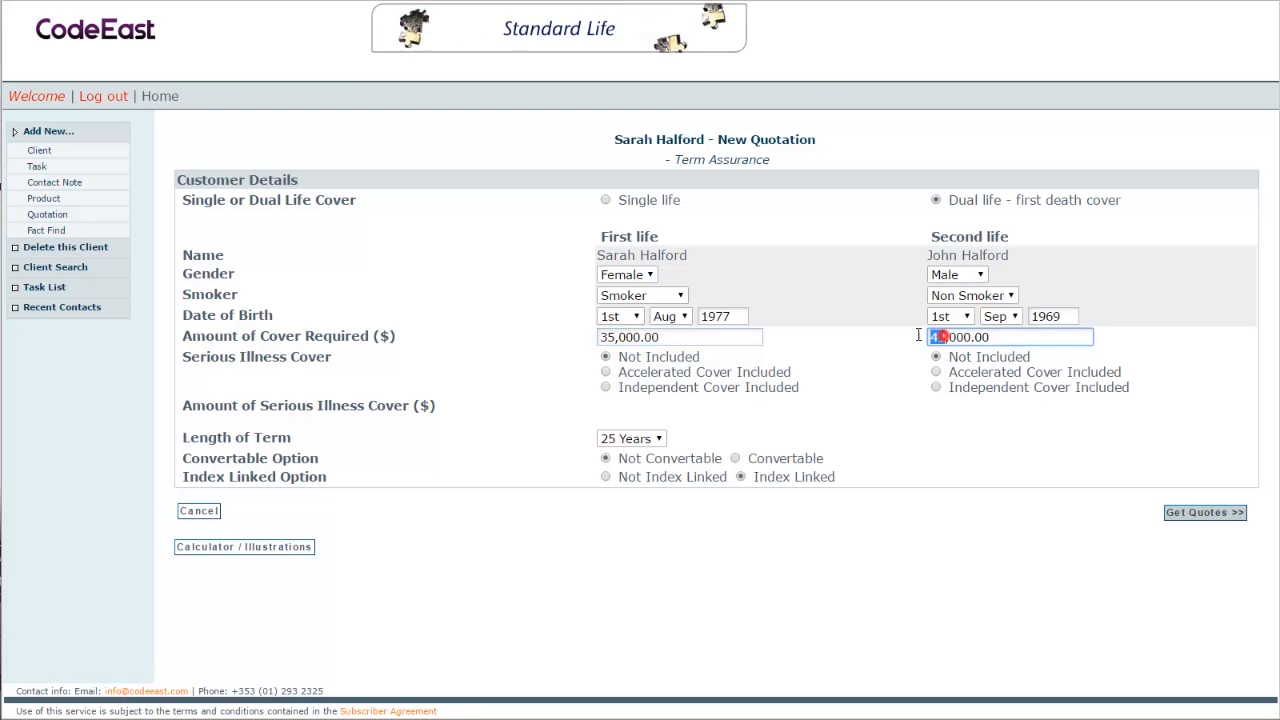
pyautogui.write('35')
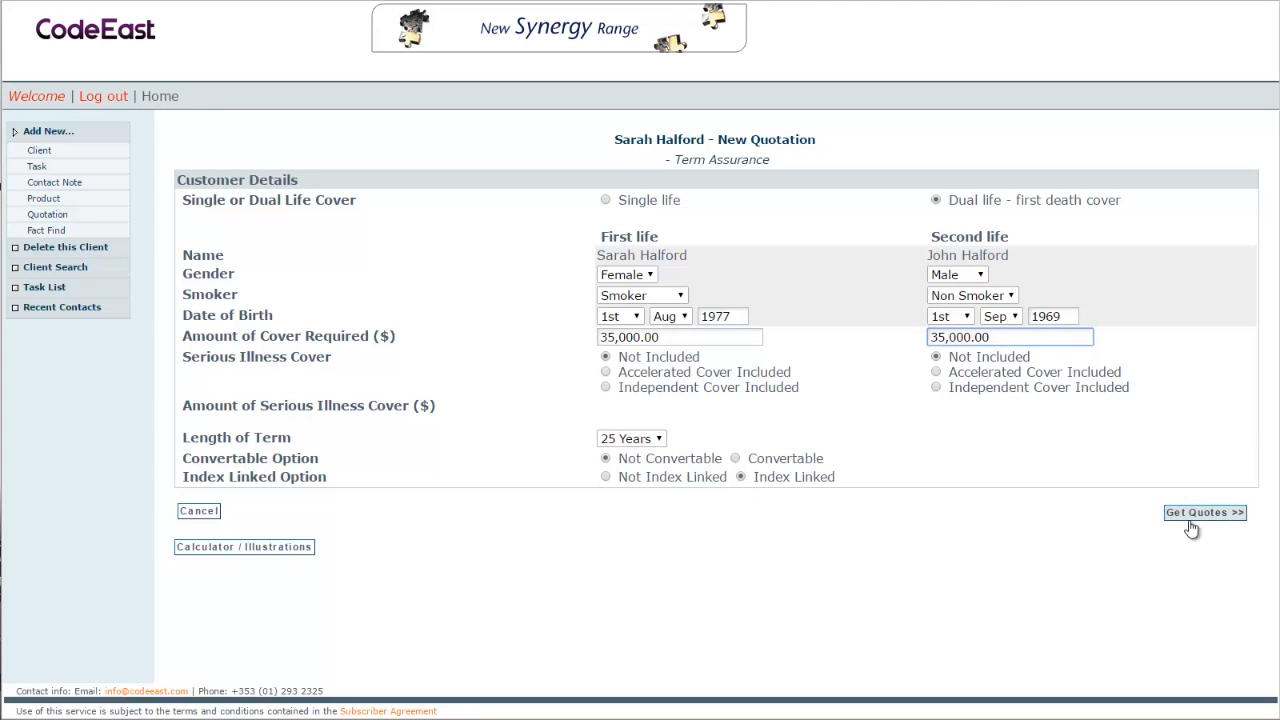
# Check the life cover calculator briefly, and get the term assurance quotes with their customer details summary
pyautogui.click(229, 550)
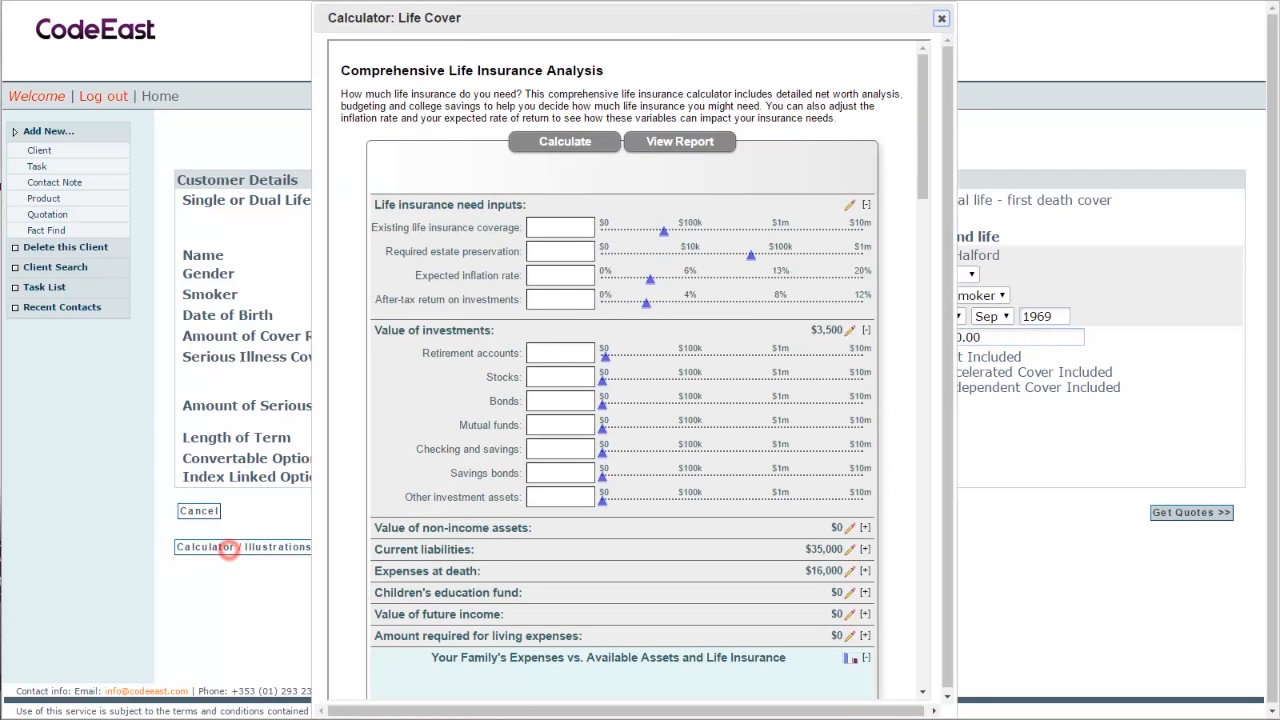
pyautogui.click(941, 20)
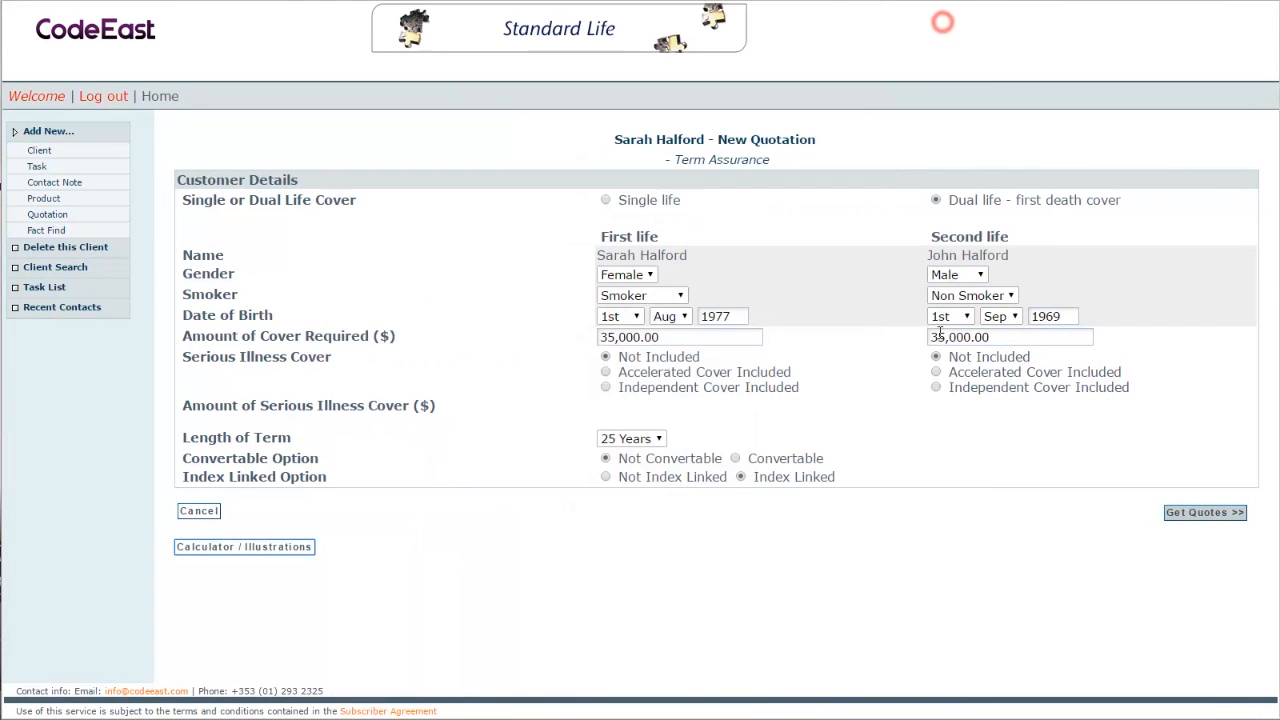
pyautogui.click(1199, 520)
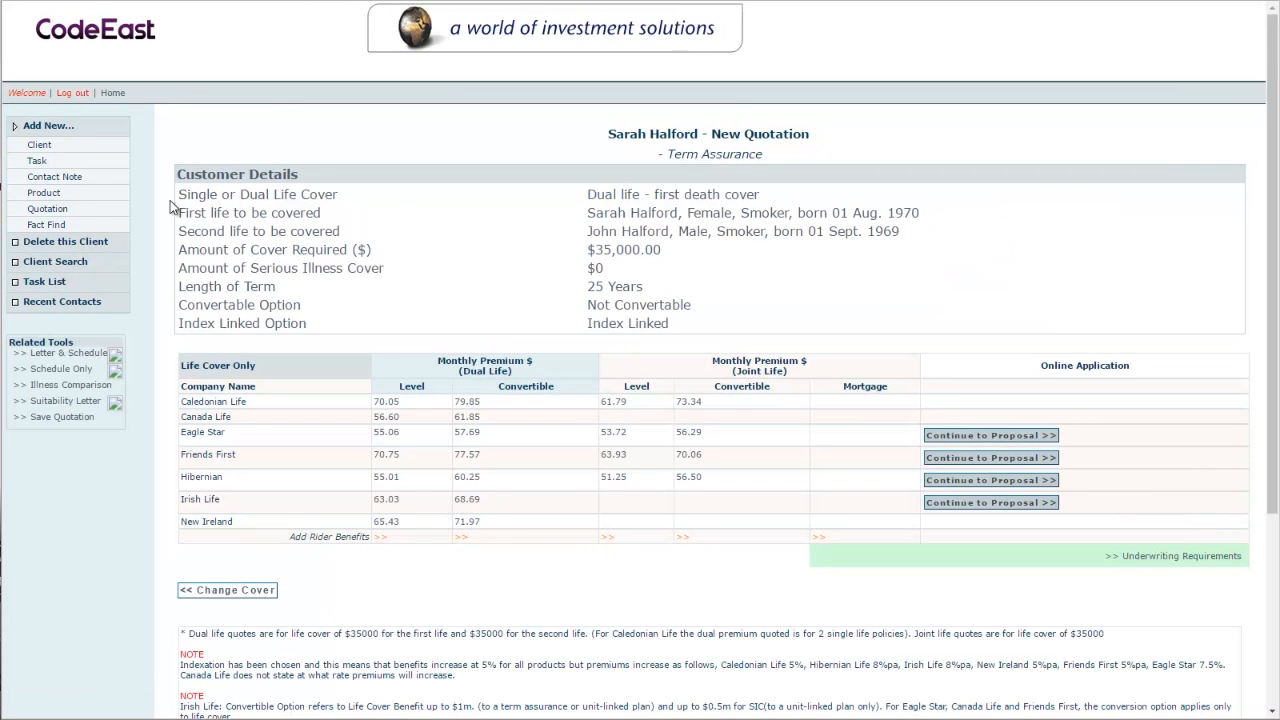
pyautogui.moveTo(203, 196); pyautogui.dragTo(716, 323)
pyautogui.click(716, 323)
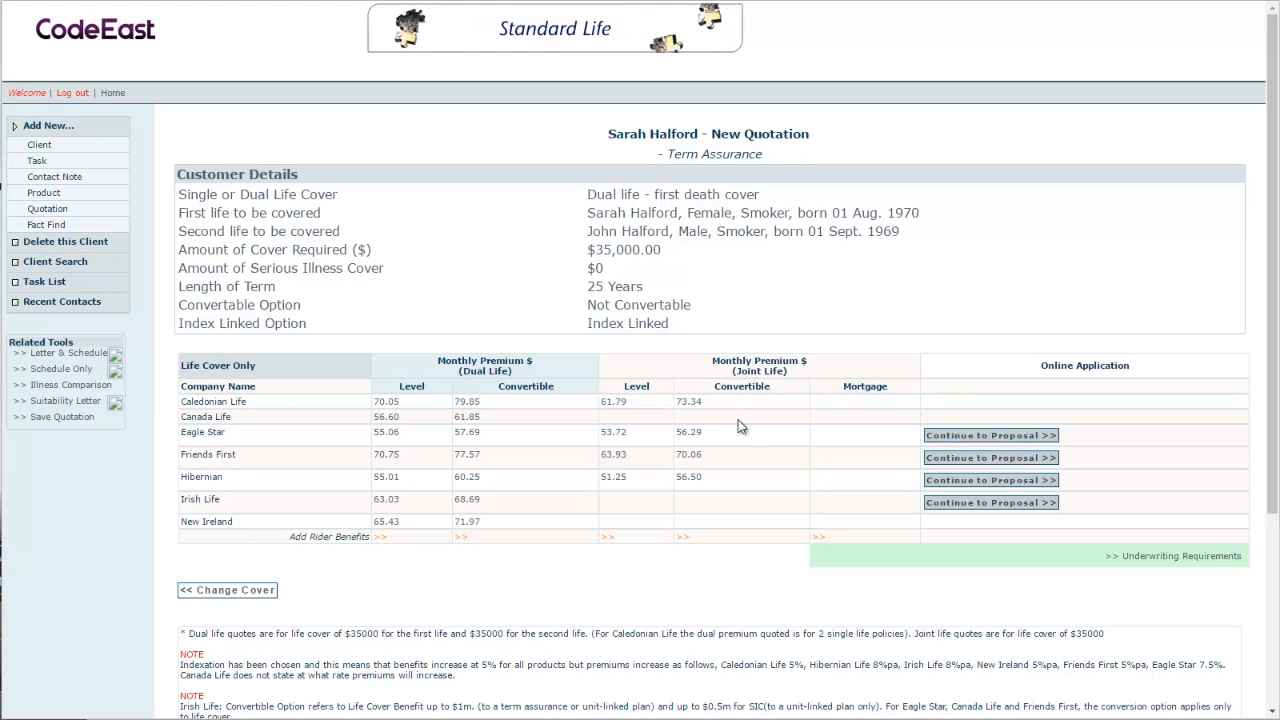
# Continue to the Eagle Star proposal and review its customer details and policy premium
pyautogui.click(960, 437)
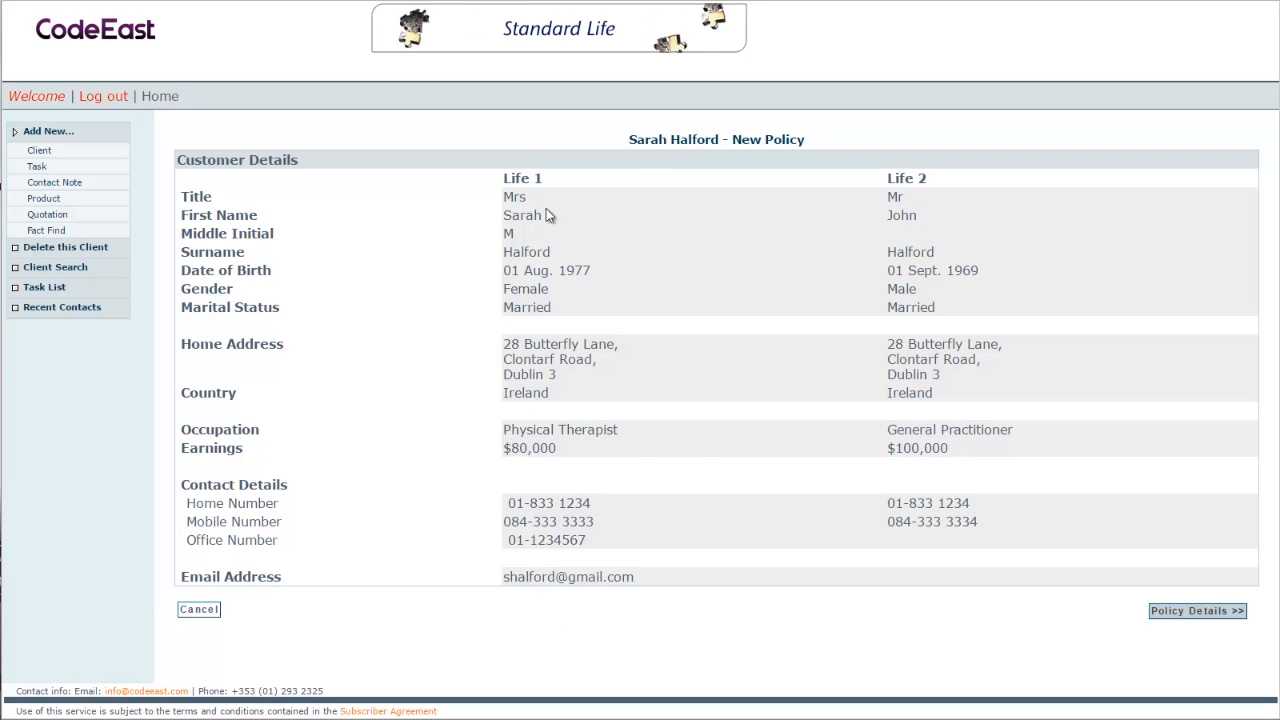
pyautogui.click(1168, 612)
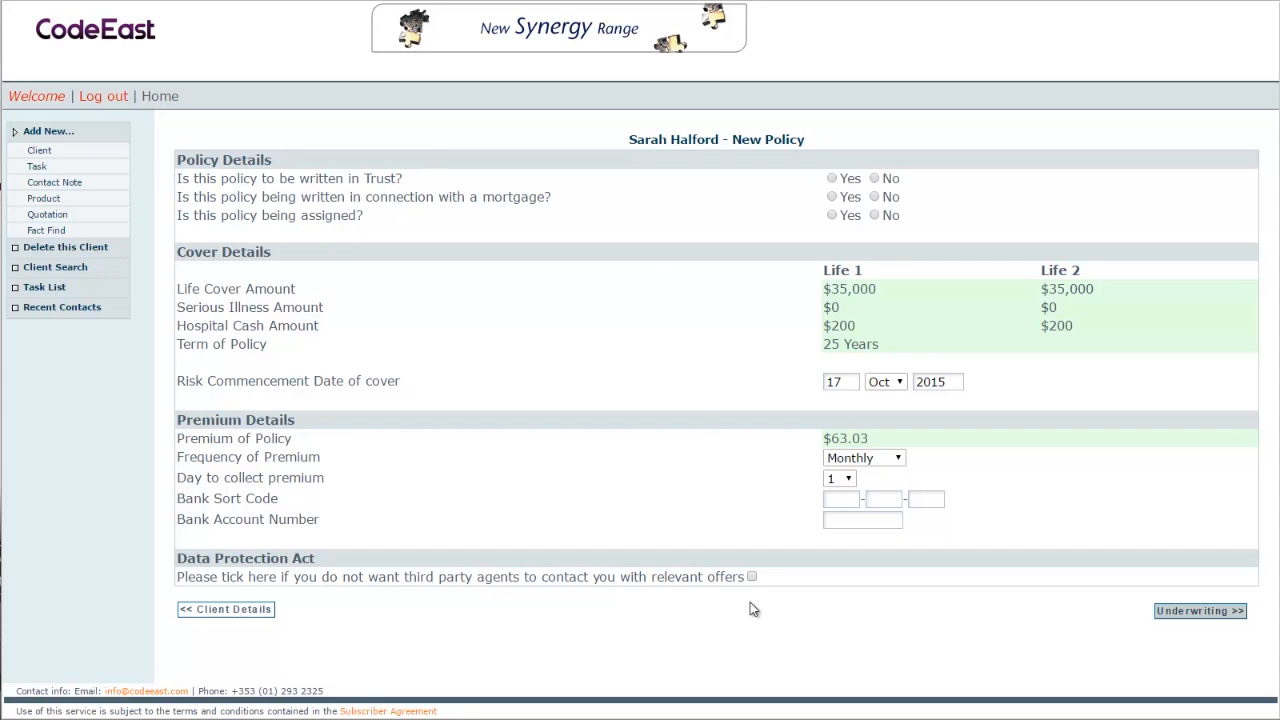
pyautogui.tripleClick(812, 437)
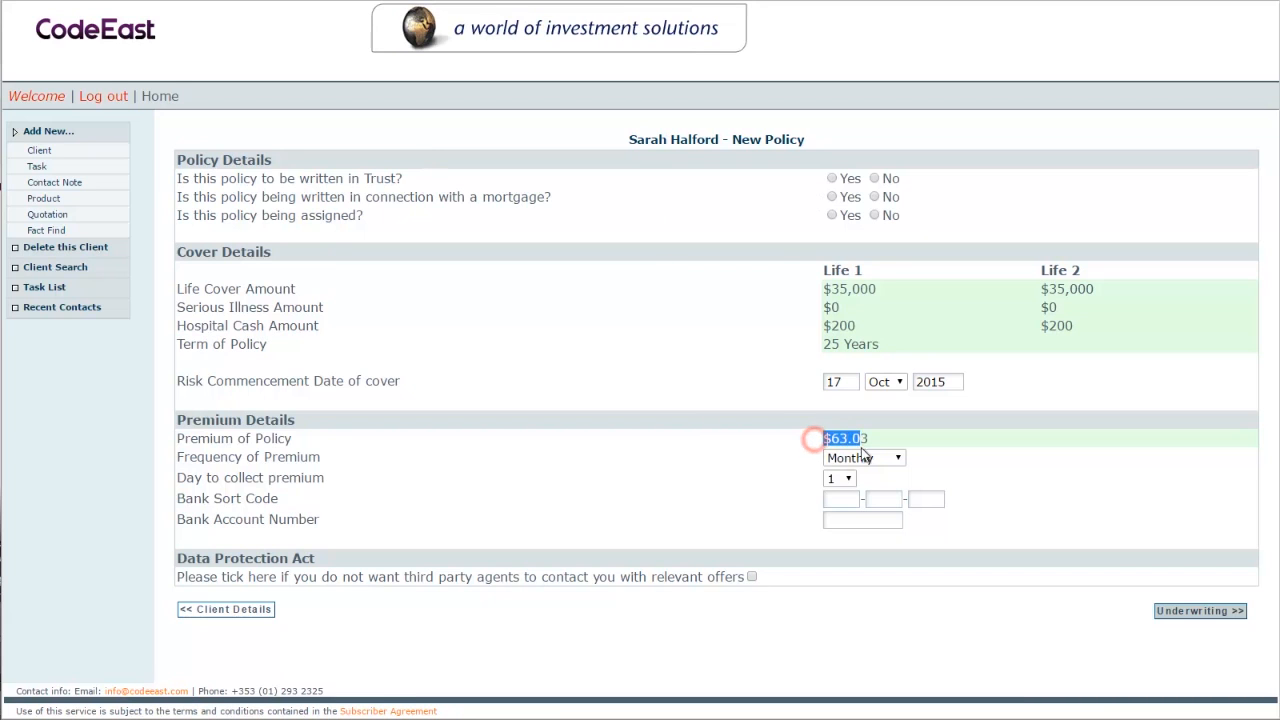
pyautogui.click(930, 433)
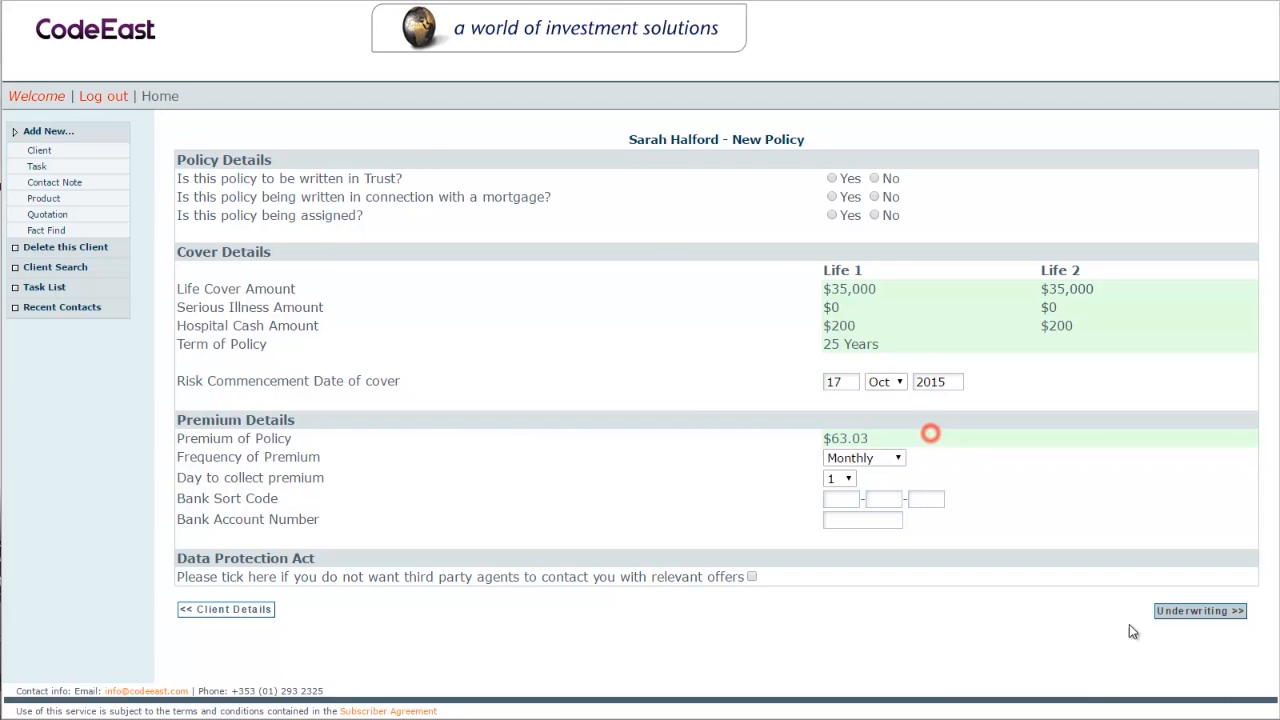
# Go through the underwriting page and general medical questionnaire, leaving the answers blank, and submit the proposal
pyautogui.click(1191, 613)
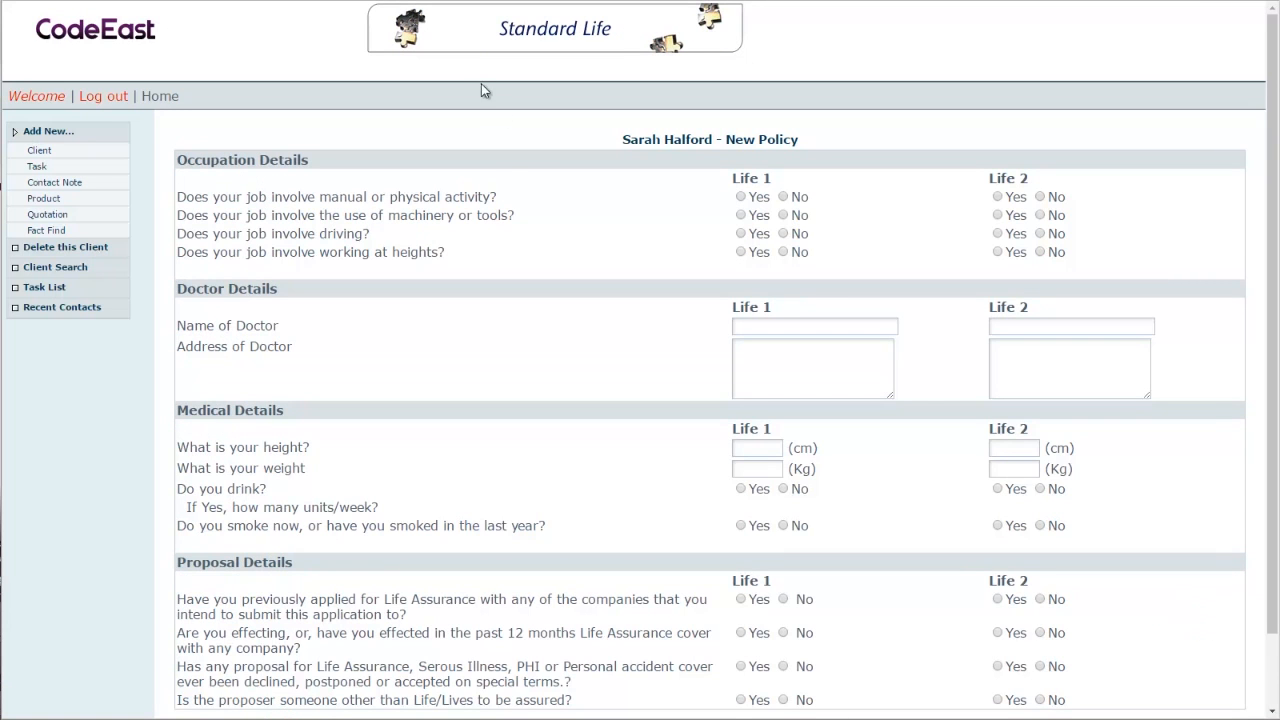
pyautogui.scroll(-2, 540, 252)
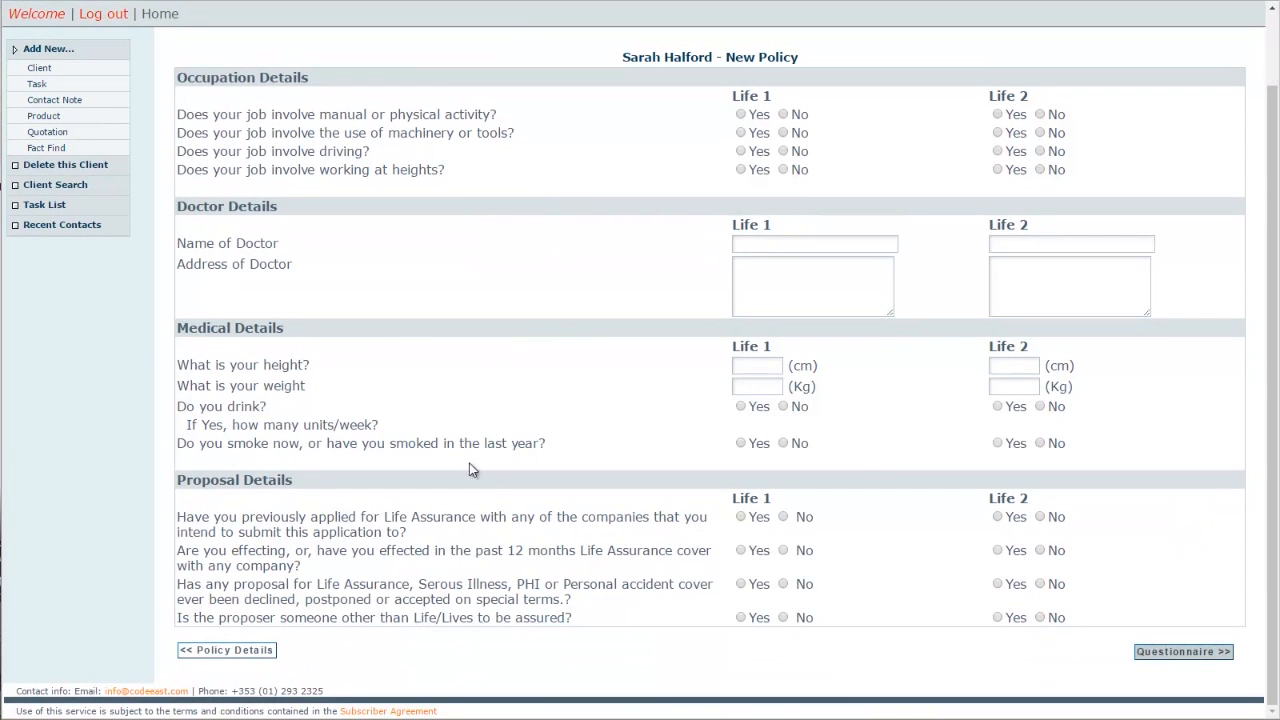
pyautogui.click(1168, 652)
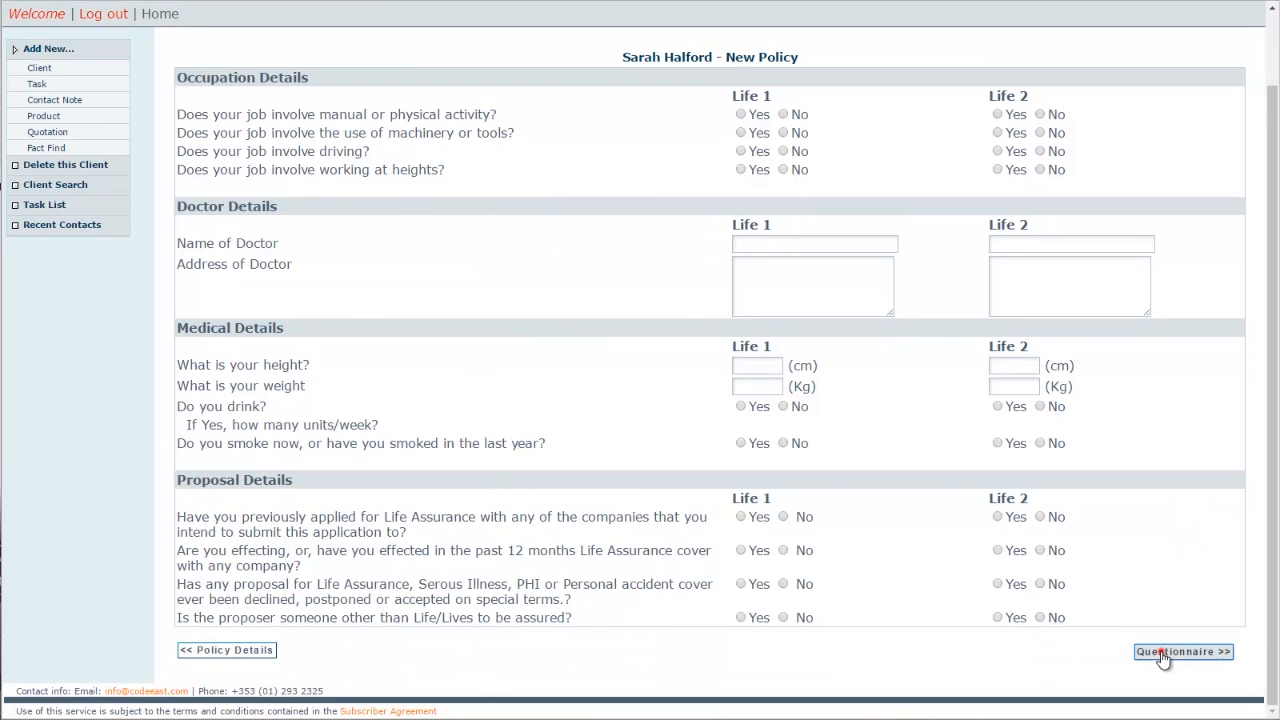
pyautogui.scroll(-1, 930, 245)
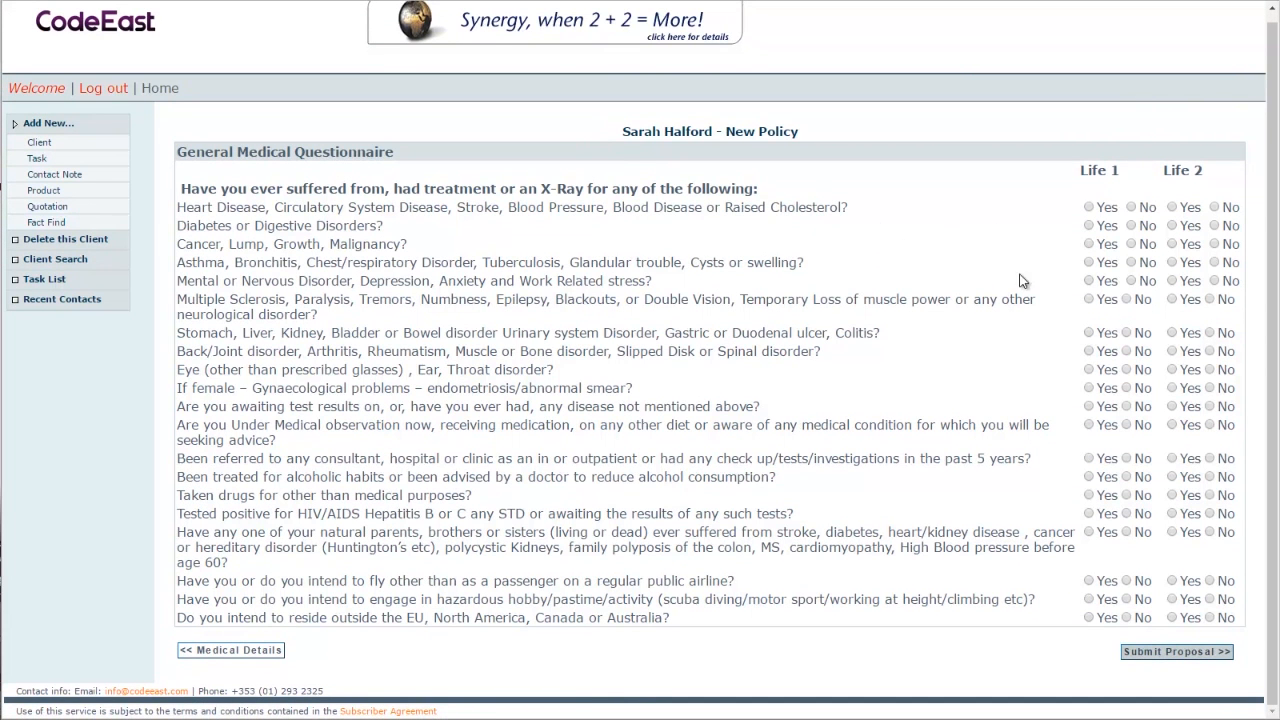
pyautogui.click(1166, 652)
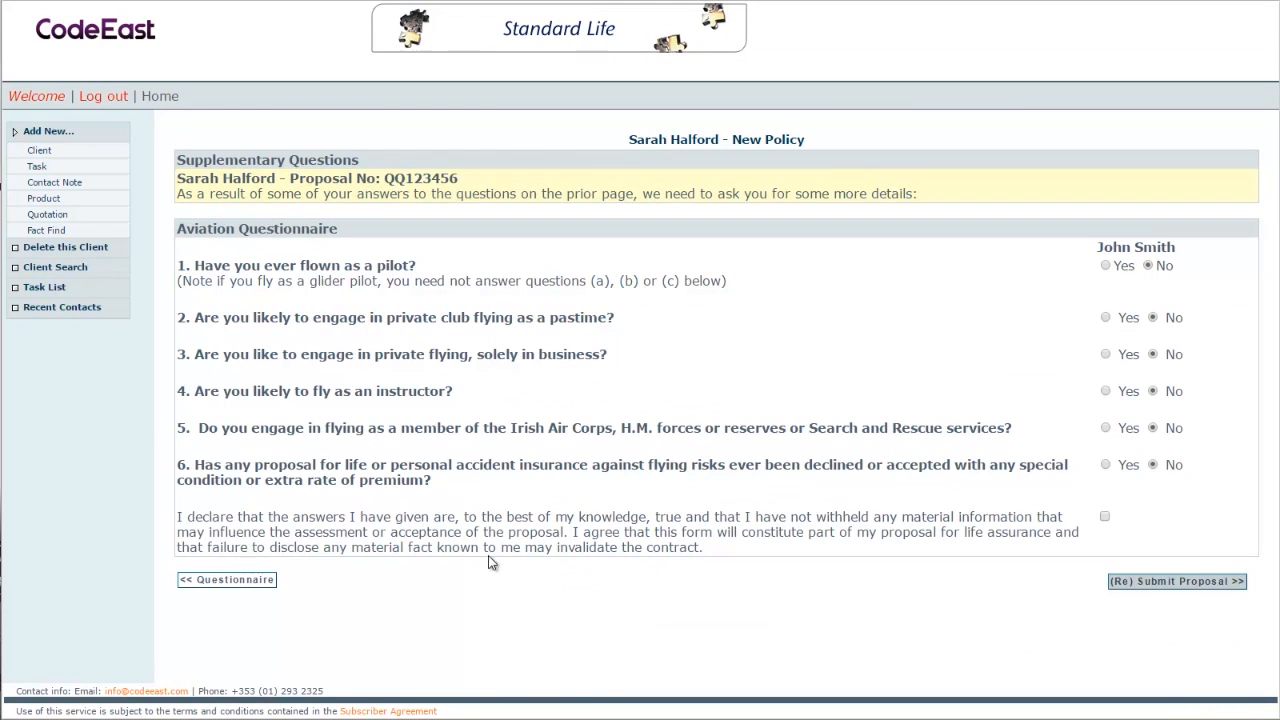
# Accept the aviation questionnaire's declaration, resubmit the proposal and check the policy acceptance notice
pyautogui.click(1104, 516)
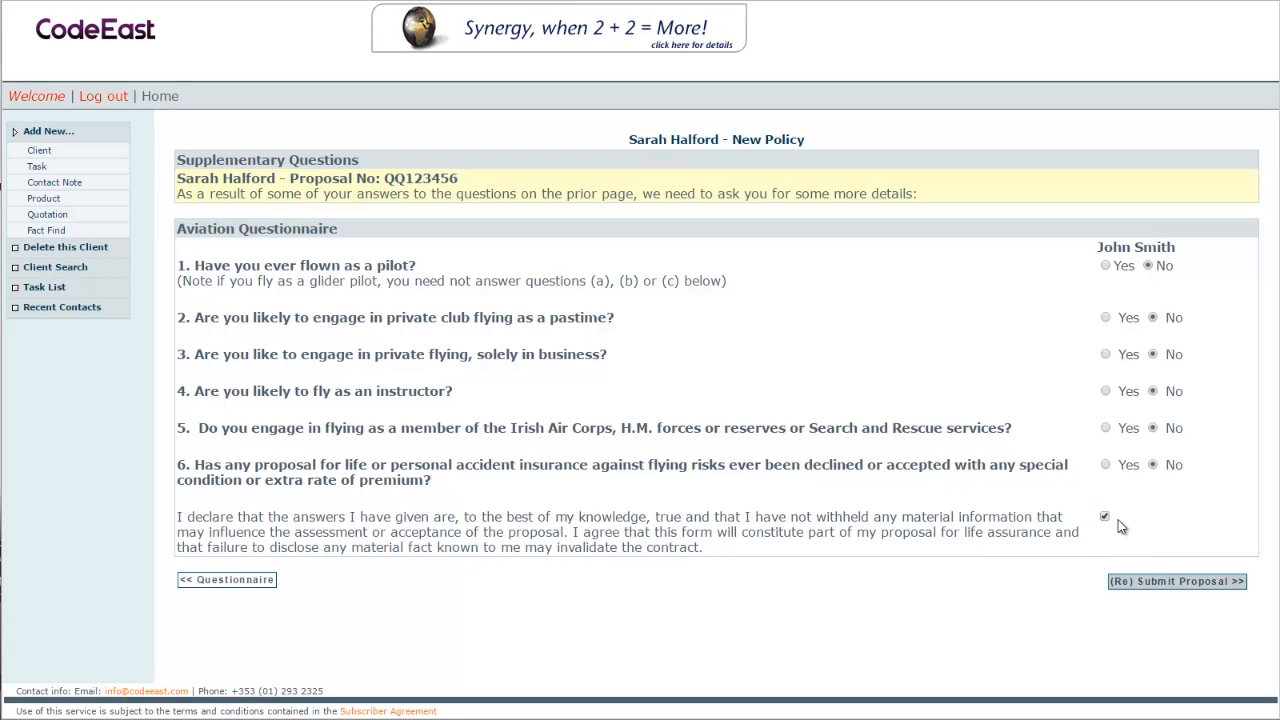
pyautogui.click(1133, 583)
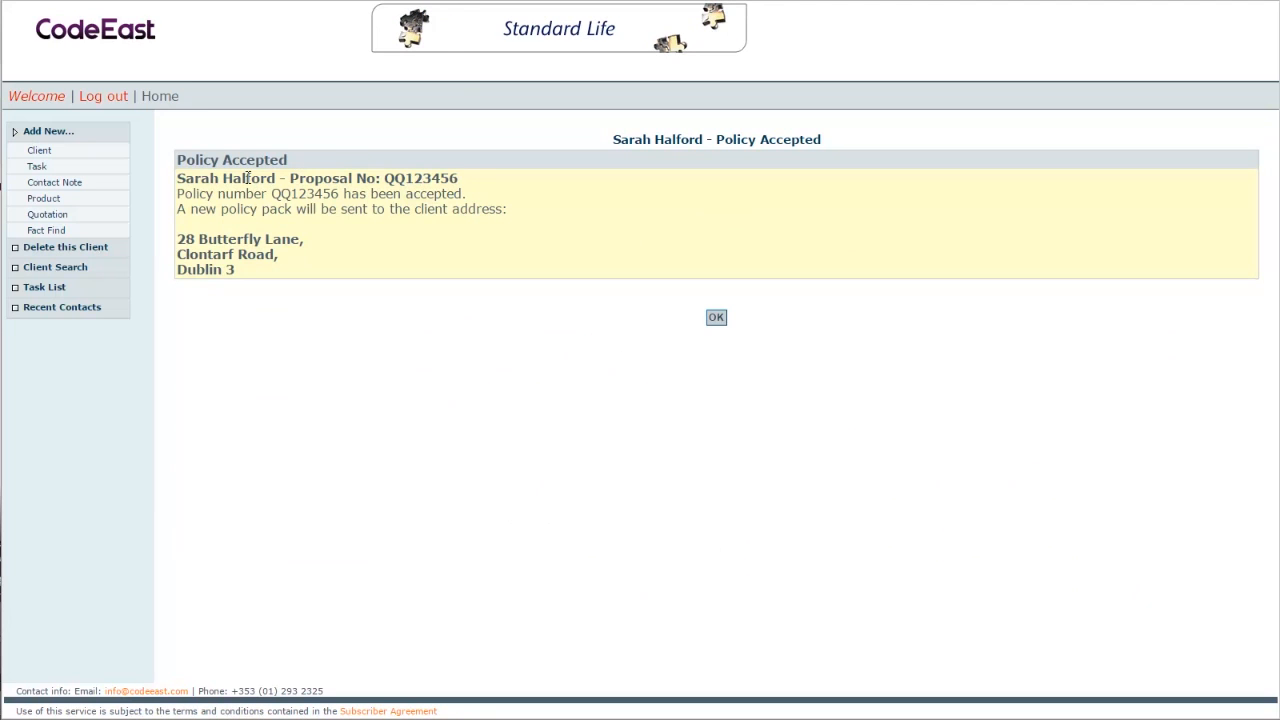
pyautogui.moveTo(177, 178); pyautogui.dragTo(233, 179)
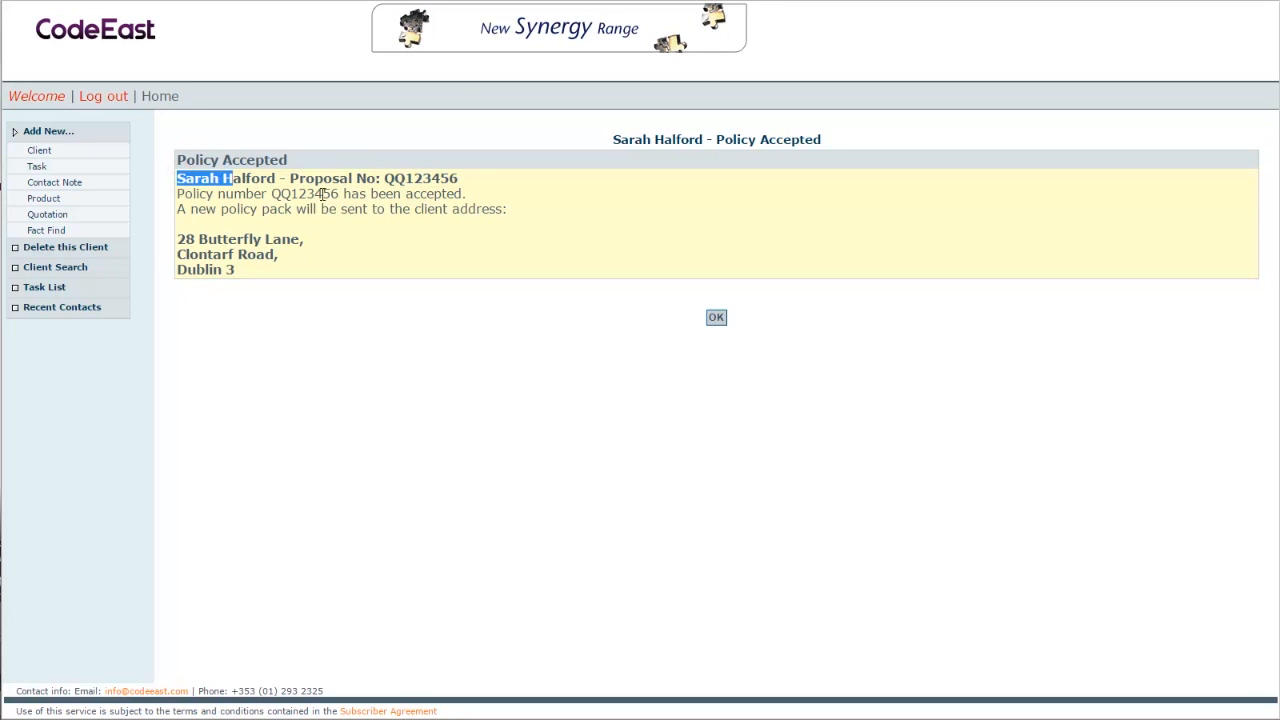
# Read and acknowledge the policy acceptance notice, and open the accepted client's record from the client list
pyautogui.moveTo(345, 194); pyautogui.dragTo(177, 194)
pyautogui.click(720, 195)
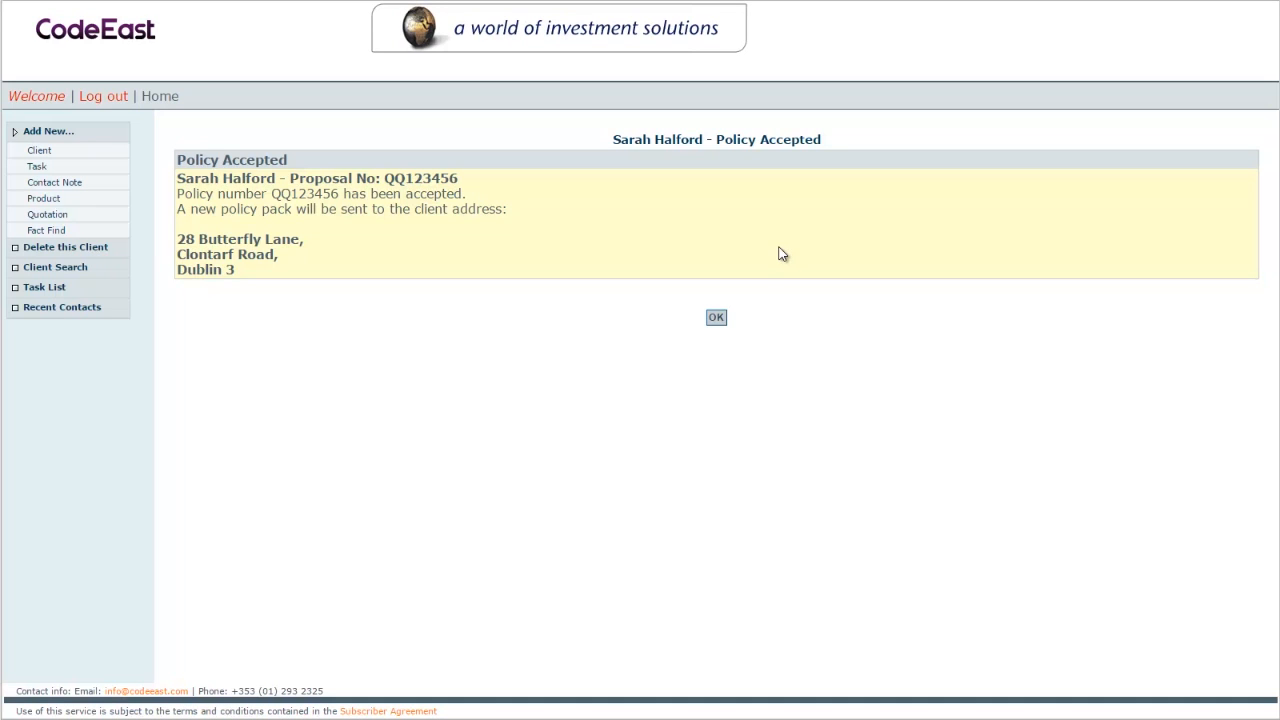
pyautogui.click(716, 318)
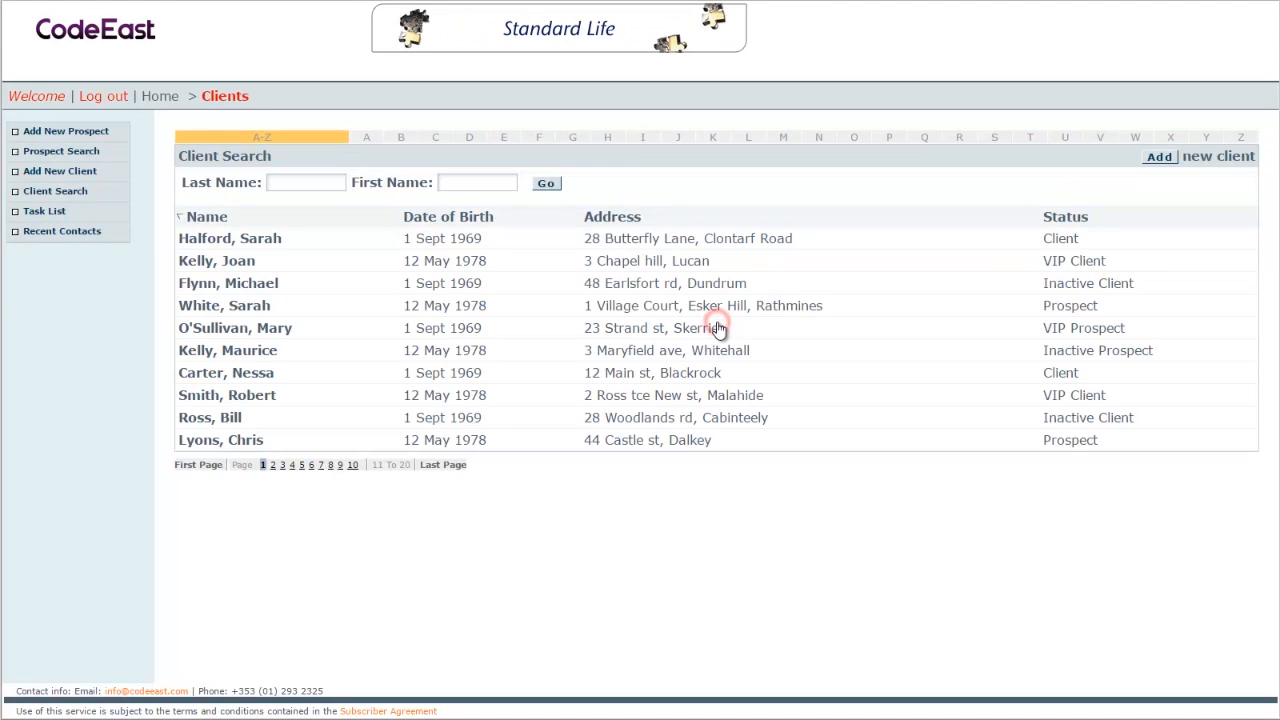
pyautogui.click(501, 239)
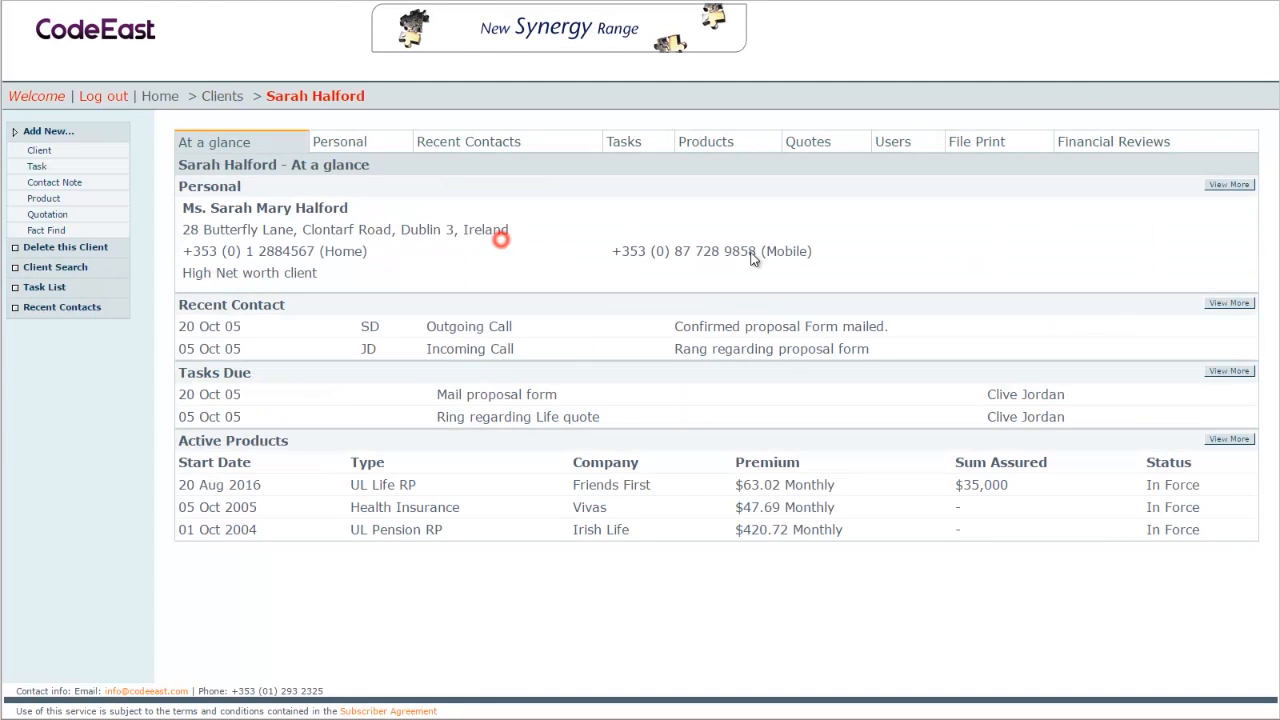
# Review the client's personal details, recent contact history and task list
pyautogui.click(340, 143)
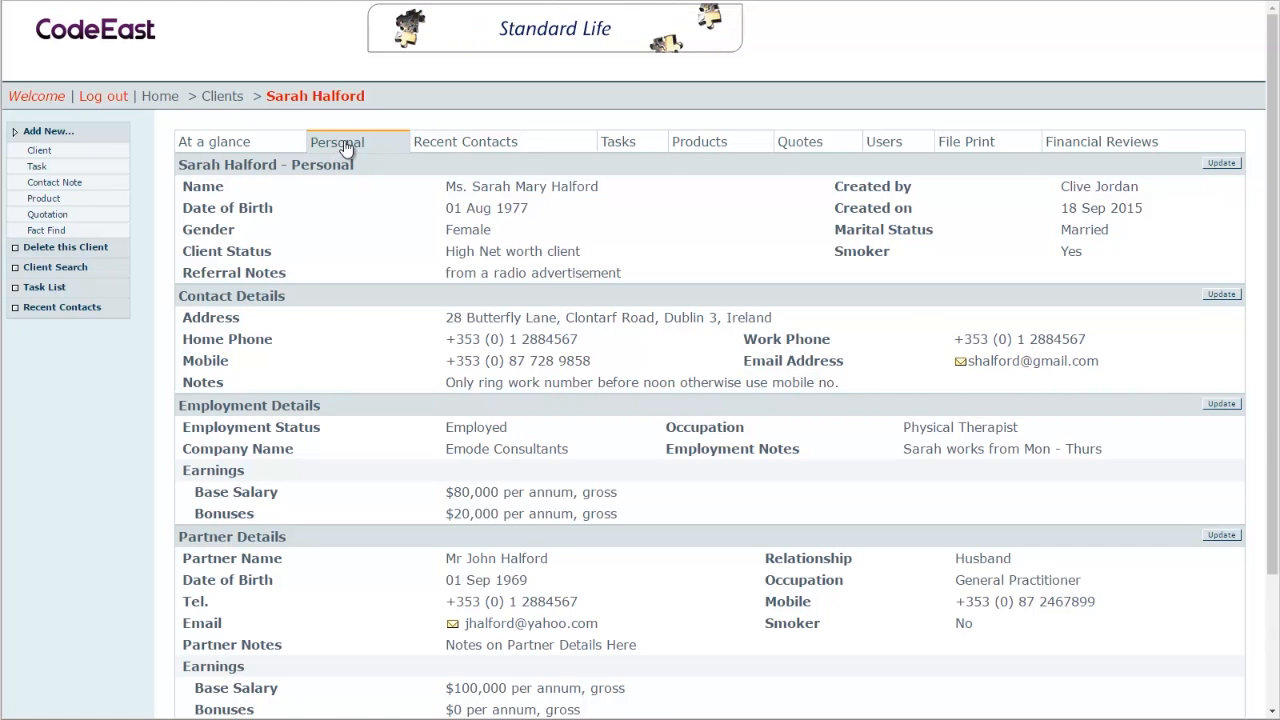
pyautogui.click(465, 142)
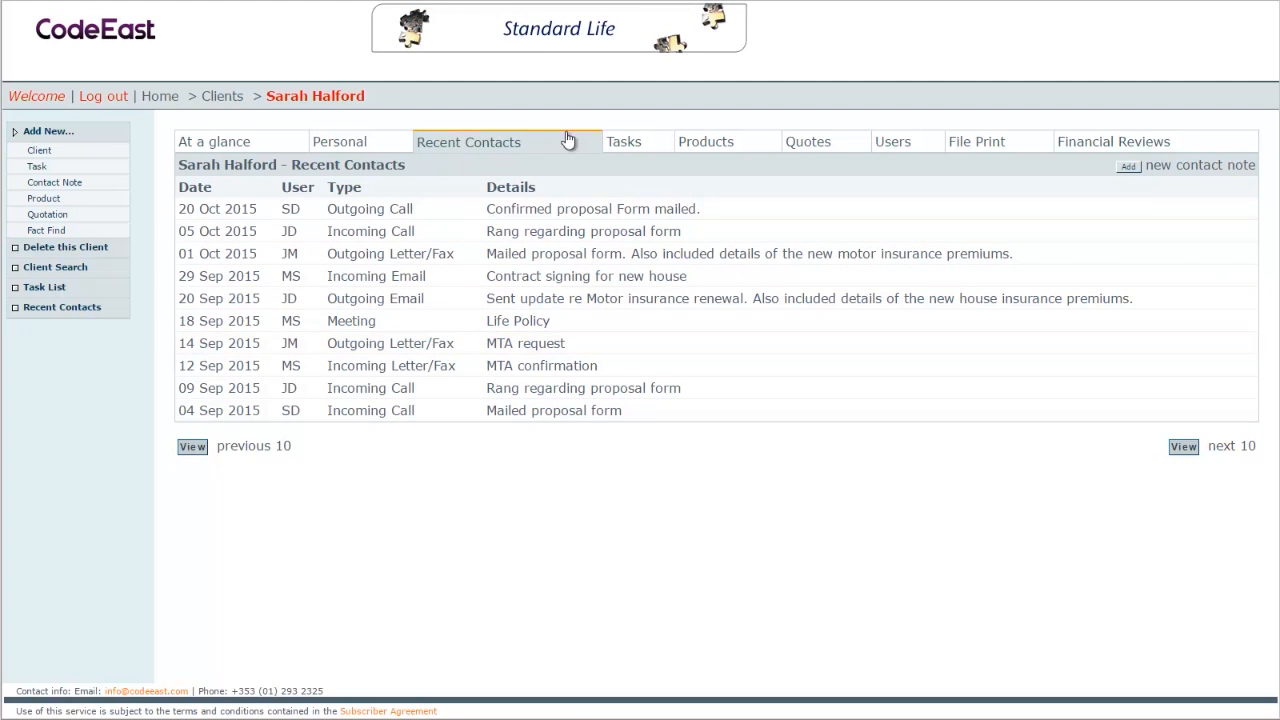
pyautogui.click(652, 144)
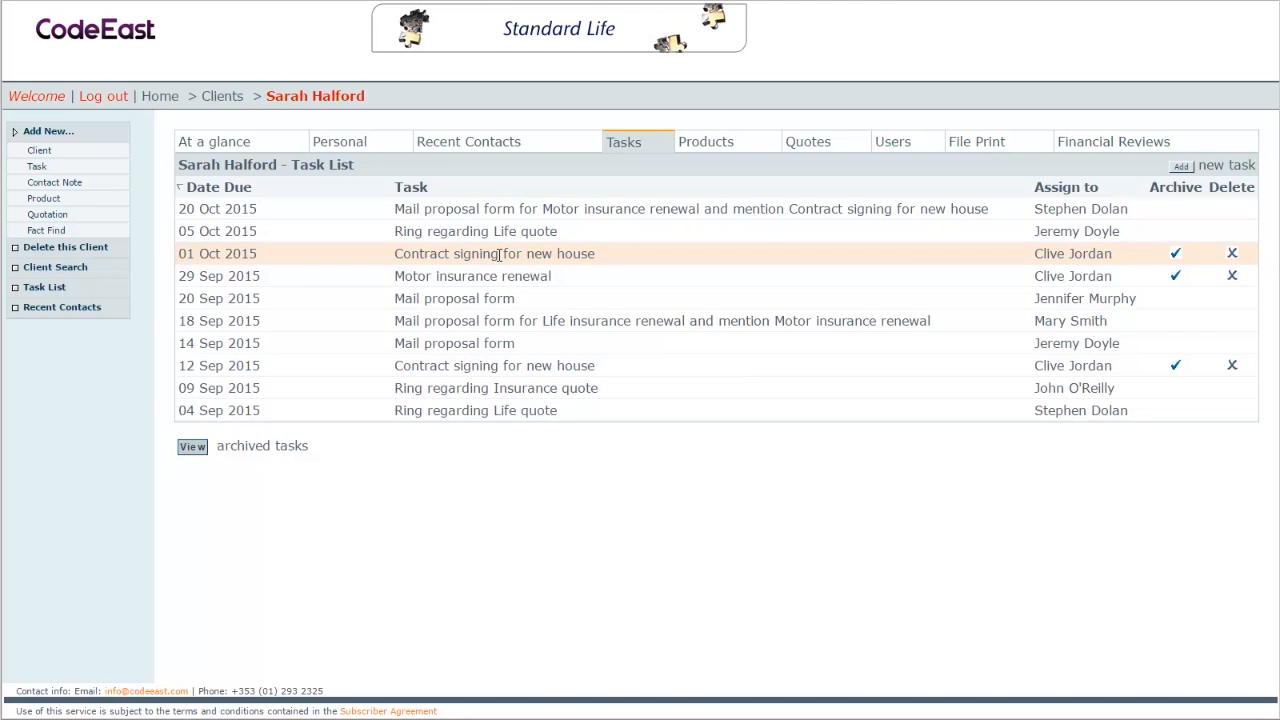
# Review the client's products with the details of the Friends First Life Term policy, and check the quotes and assigned users
pyautogui.click(740, 142)
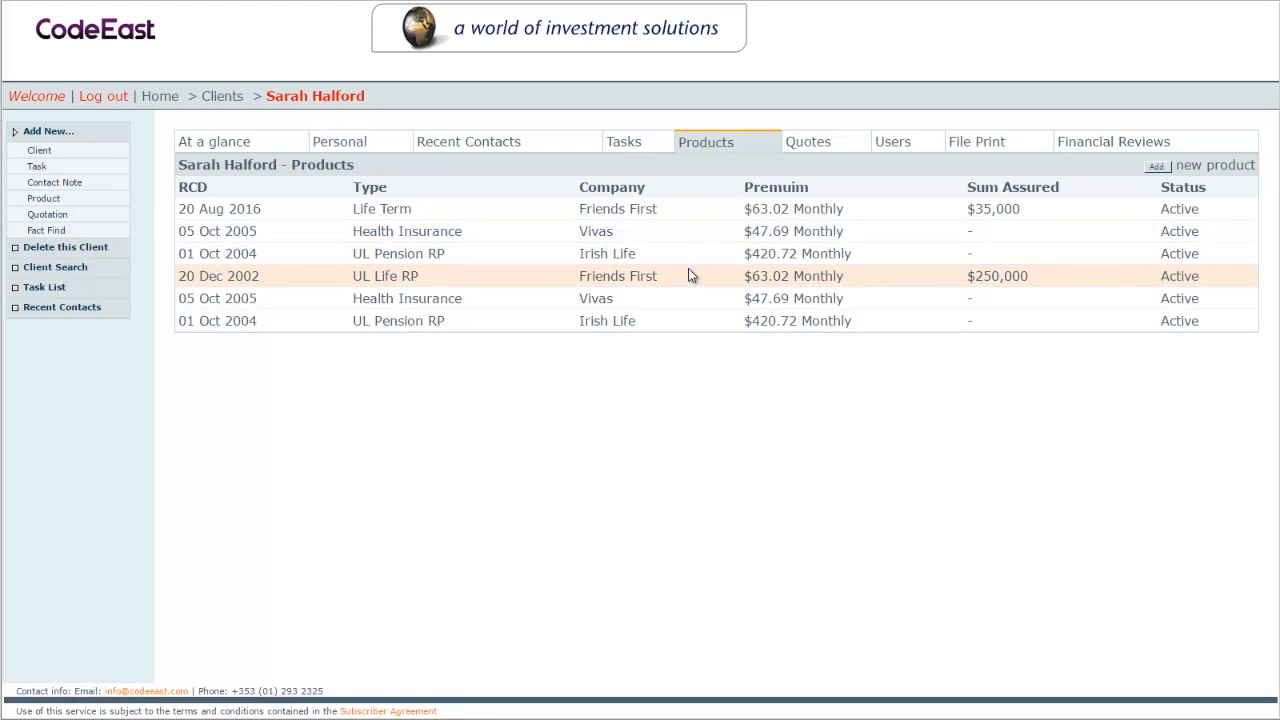
pyautogui.click(893, 209)
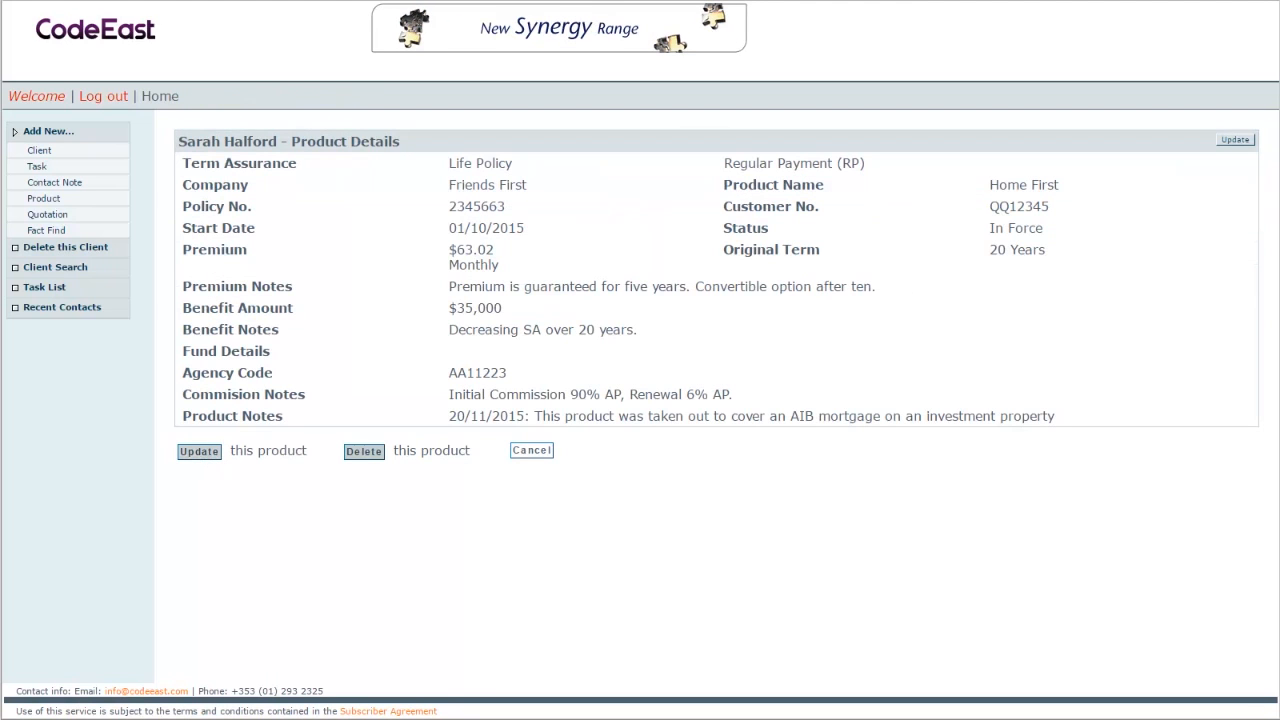
pyautogui.hotkey('alt', 'Left')
pyautogui.click(832, 146)
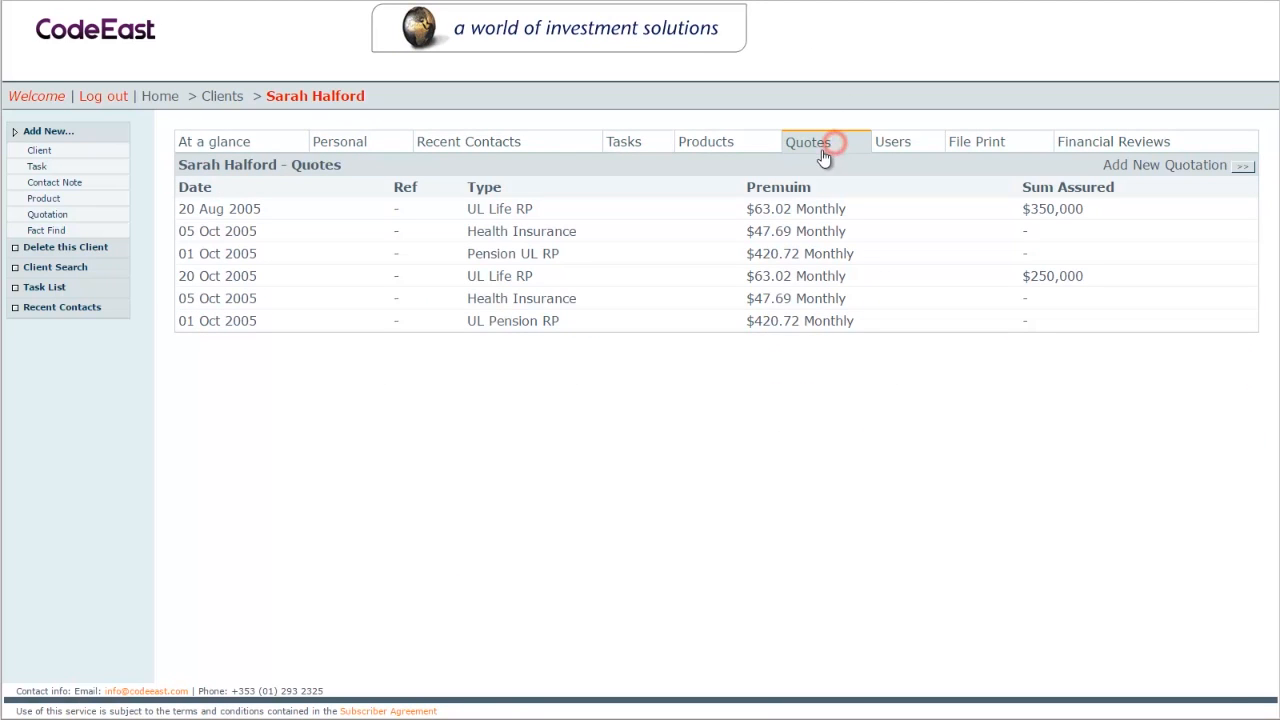
pyautogui.click(893, 143)
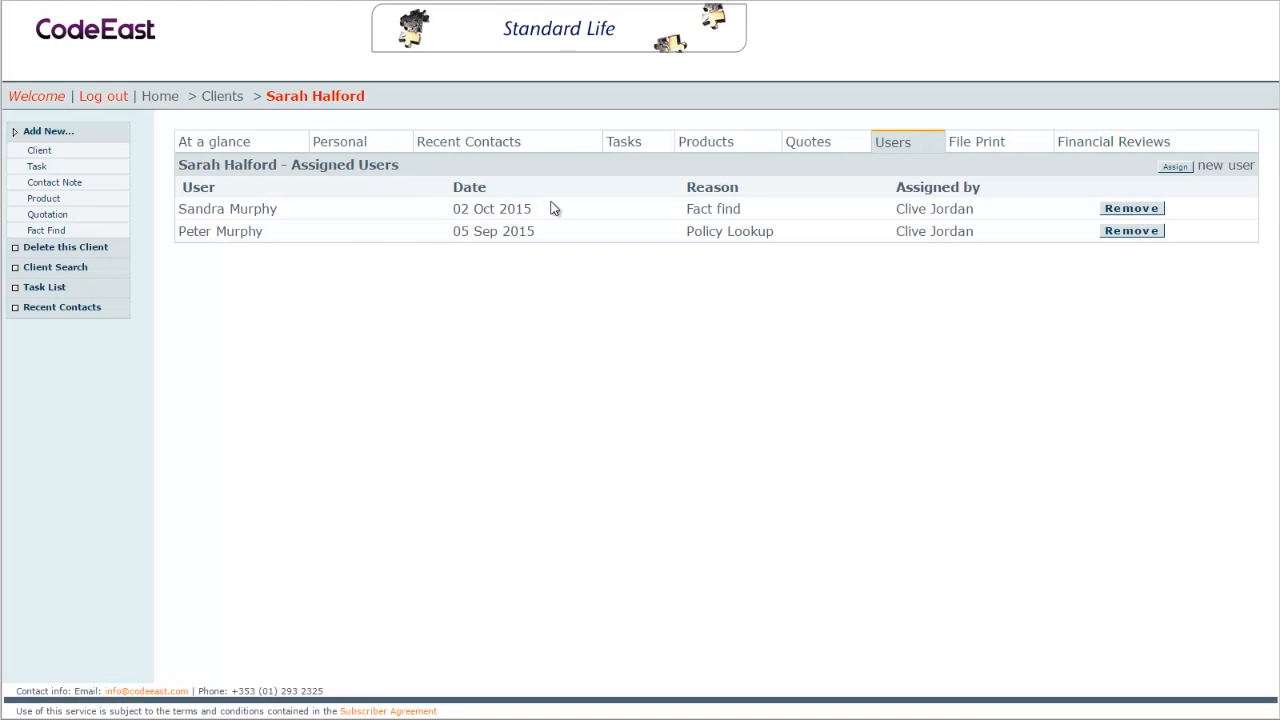
# Look through the client's complete file print, from the personal details down to the assigned users
pyautogui.click(962, 146)
pyautogui.scroll(-8, 837, 250)
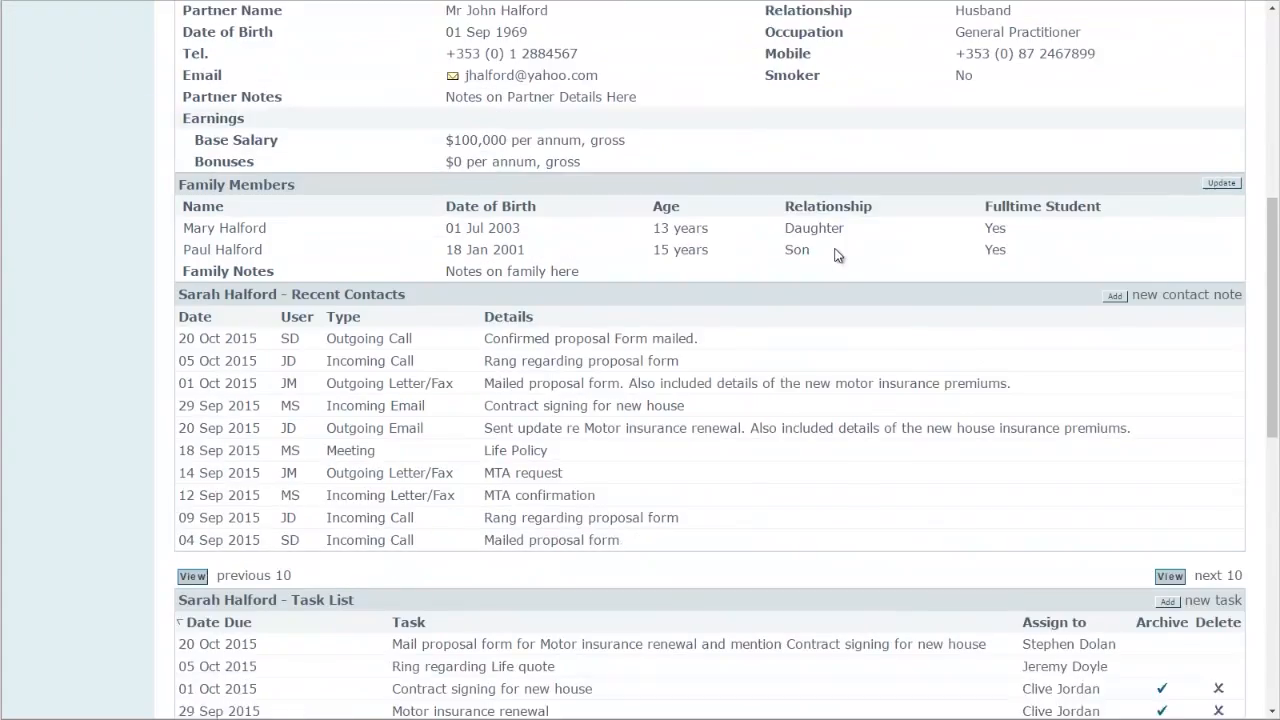
pyautogui.scroll(-5, 365, 305)
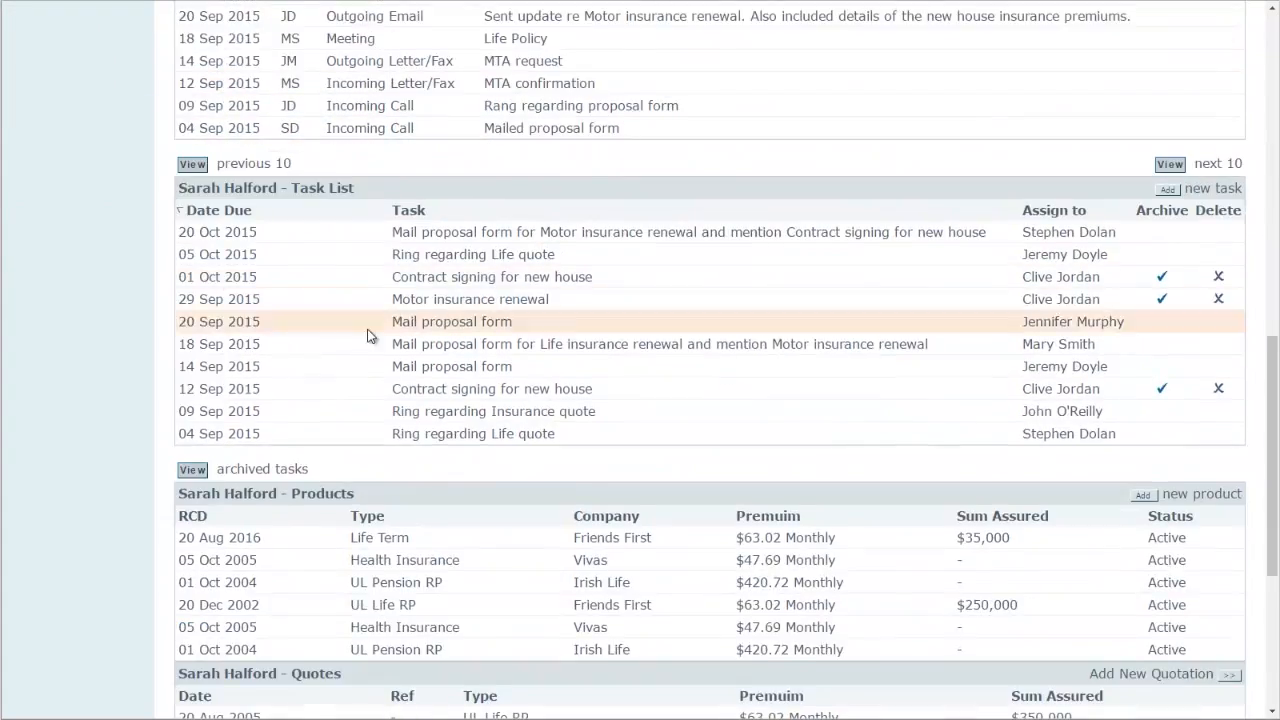
pyautogui.scroll(-2, 318, 533)
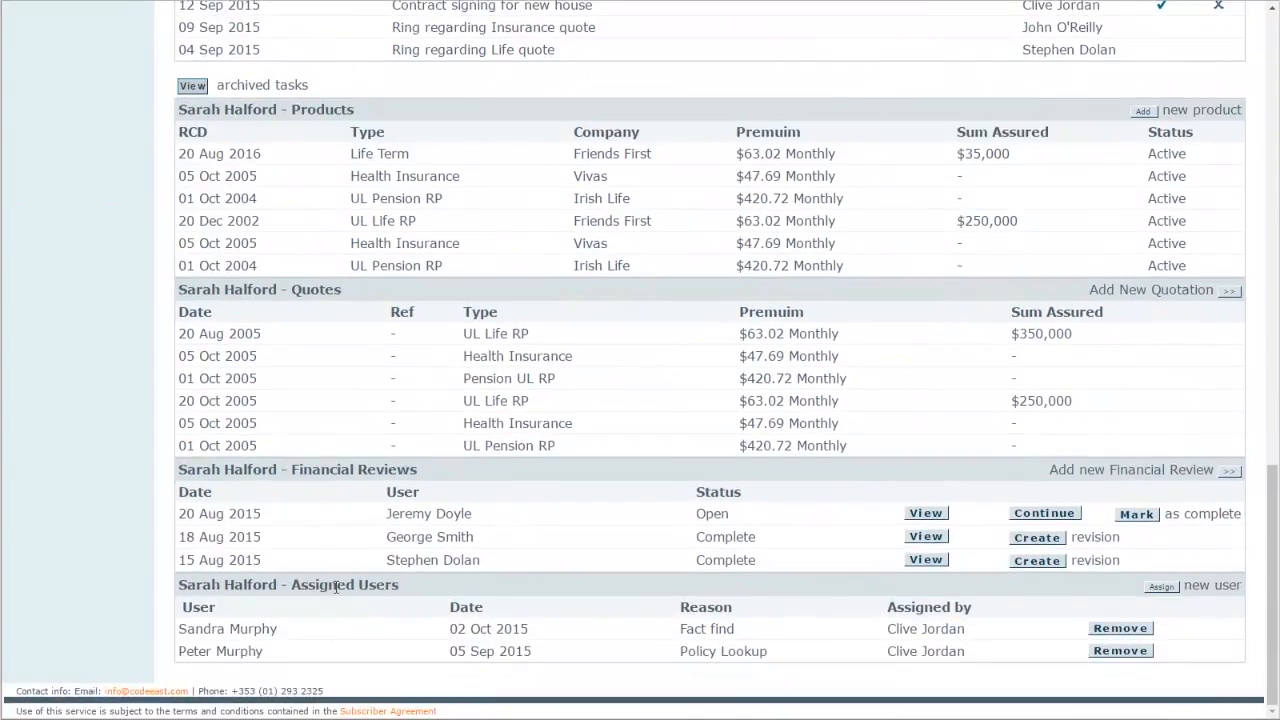
pyautogui.scroll(15, 663, 400)
pyautogui.scroll(5, 797, 262)
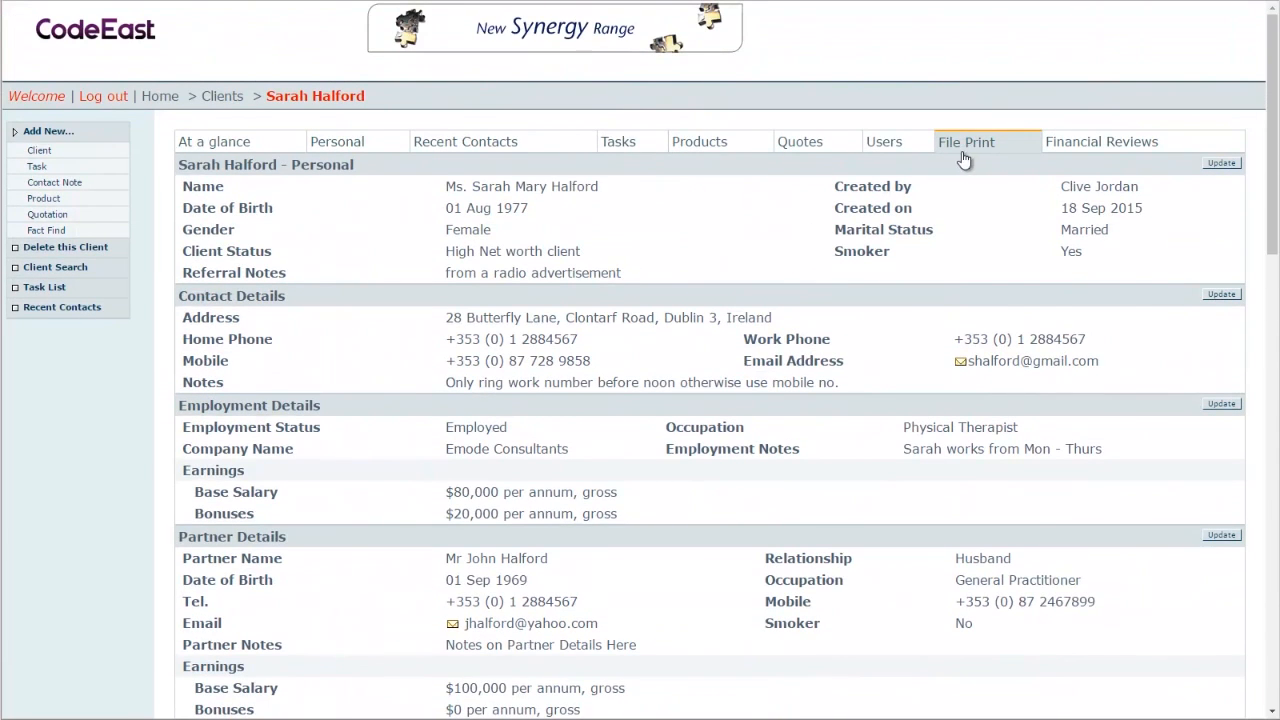
# Examine the client's financial reviews and the completion status of the 18 Aug 2015 review
pyautogui.click(1100, 142)
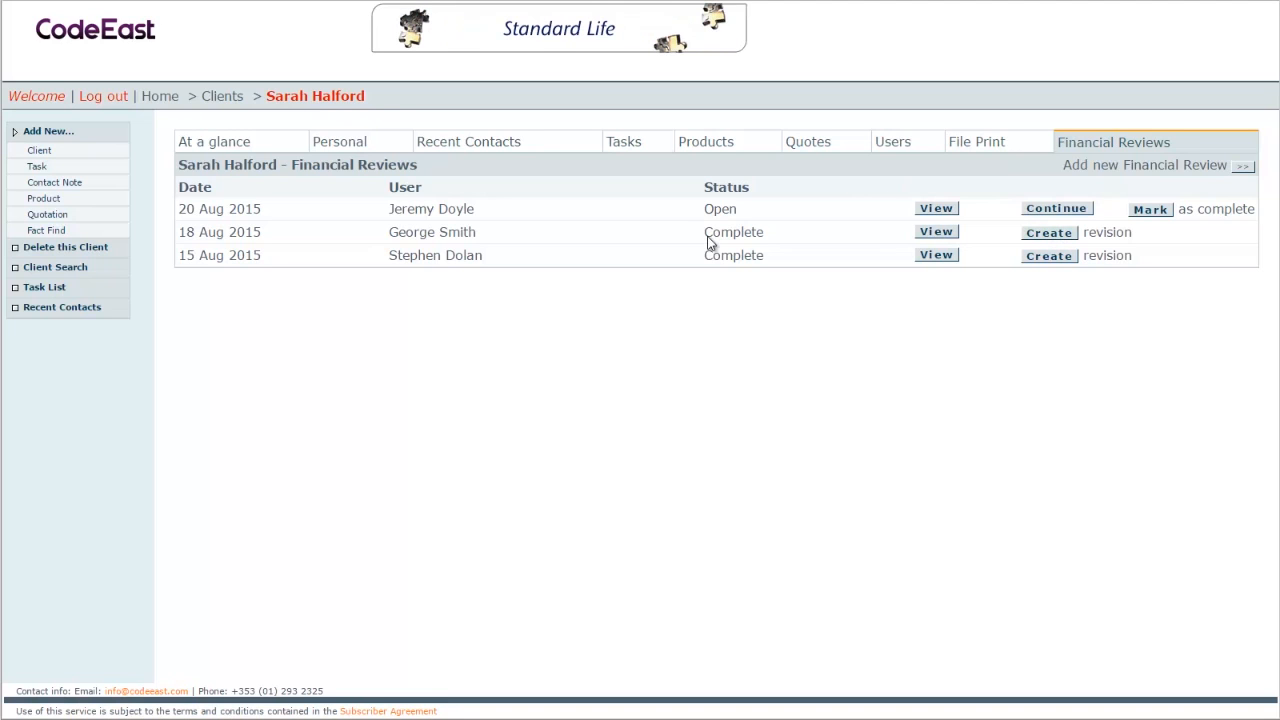
pyautogui.moveTo(728, 232); pyautogui.dragTo(765, 233)
pyautogui.click(820, 232)
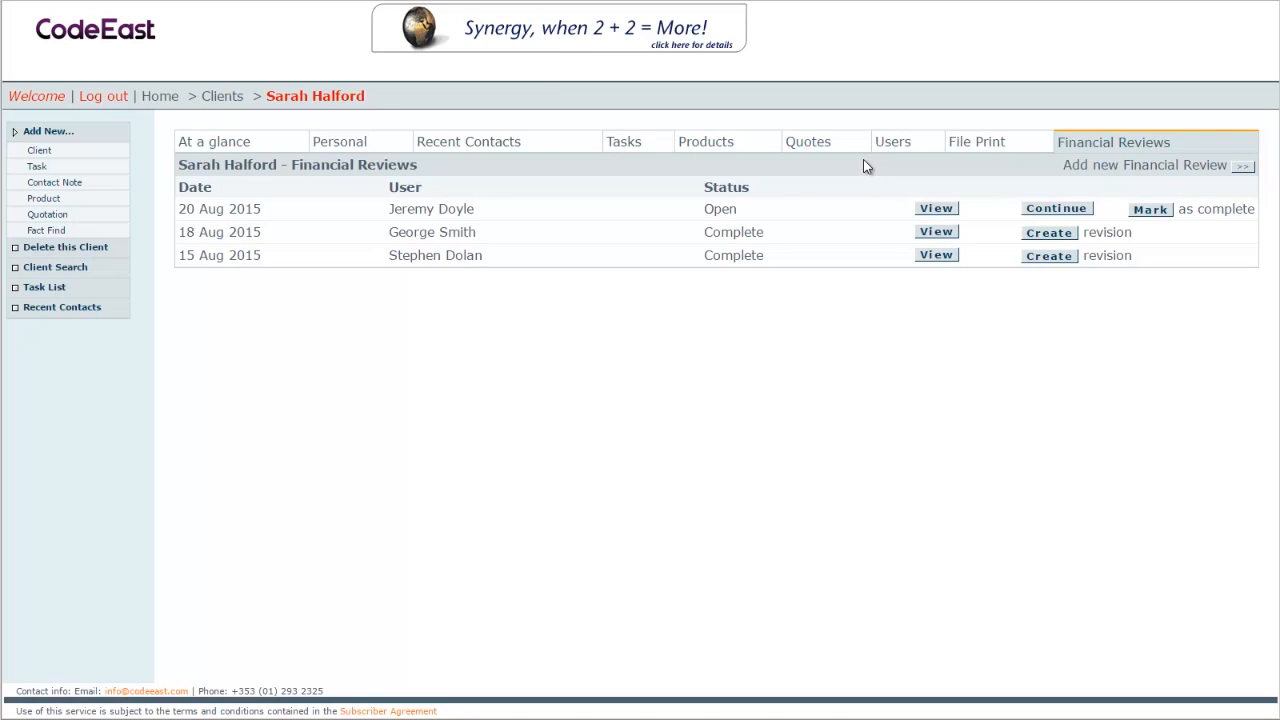
# Go to the home page, view the blank Guaranteed Life Cover quotation form and return home without requesting quotes
pyautogui.click(158, 100)
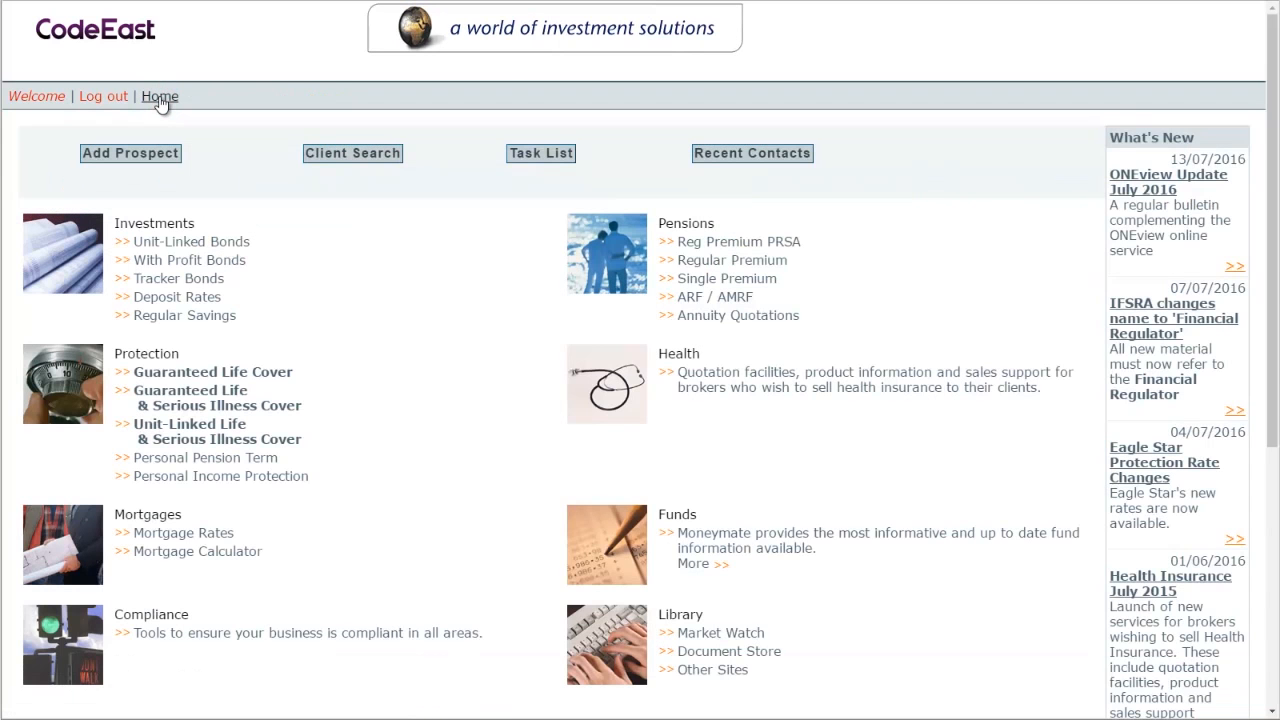
pyautogui.click(199, 380)
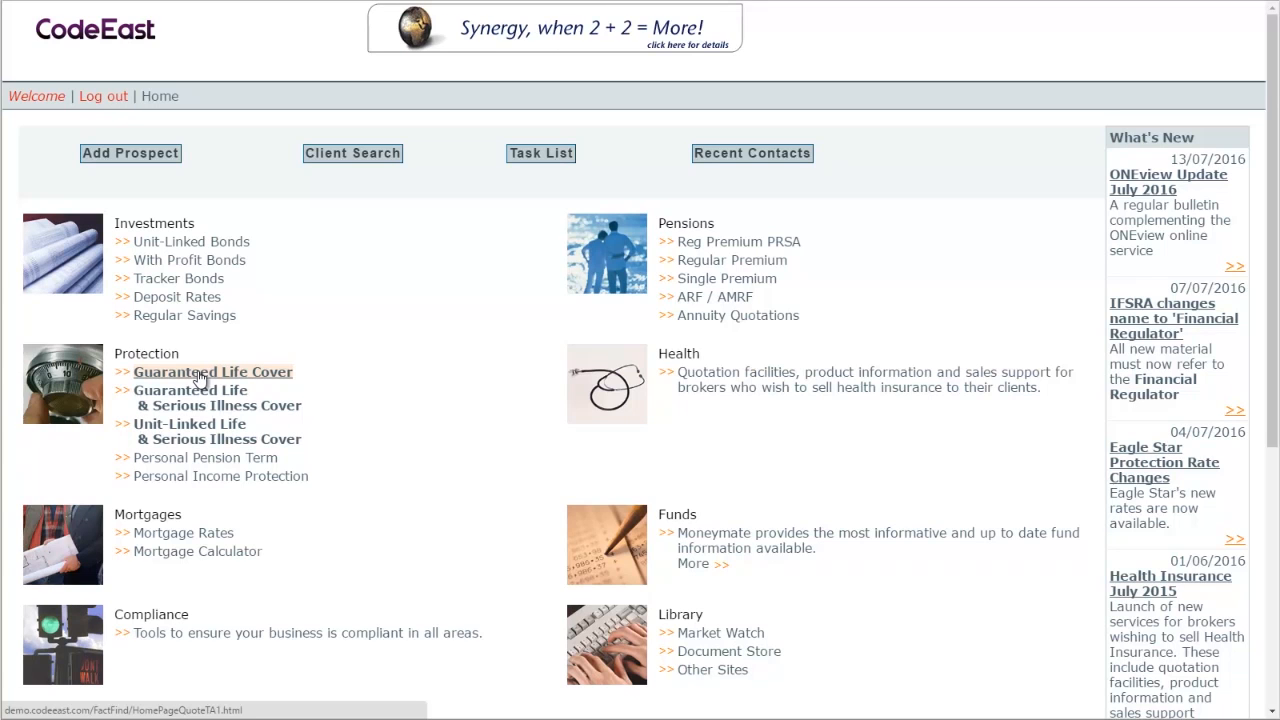
pyautogui.click(198, 374)
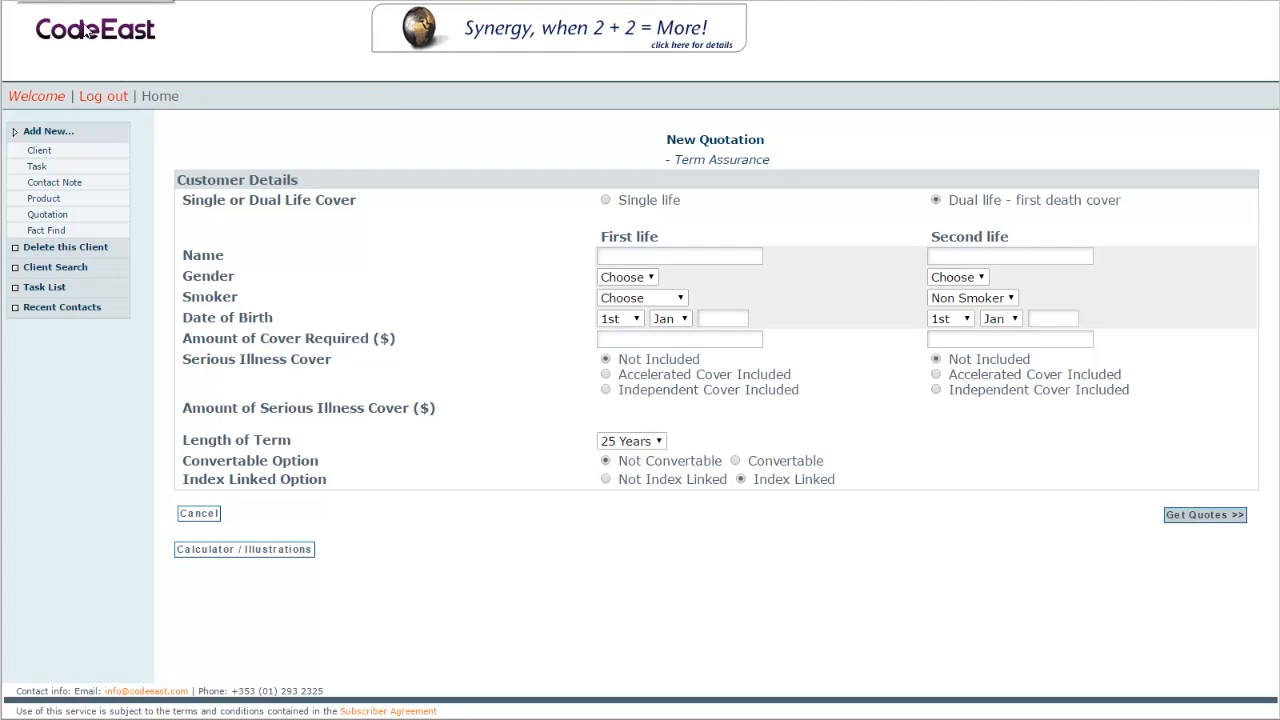
pyautogui.click(148, 95)
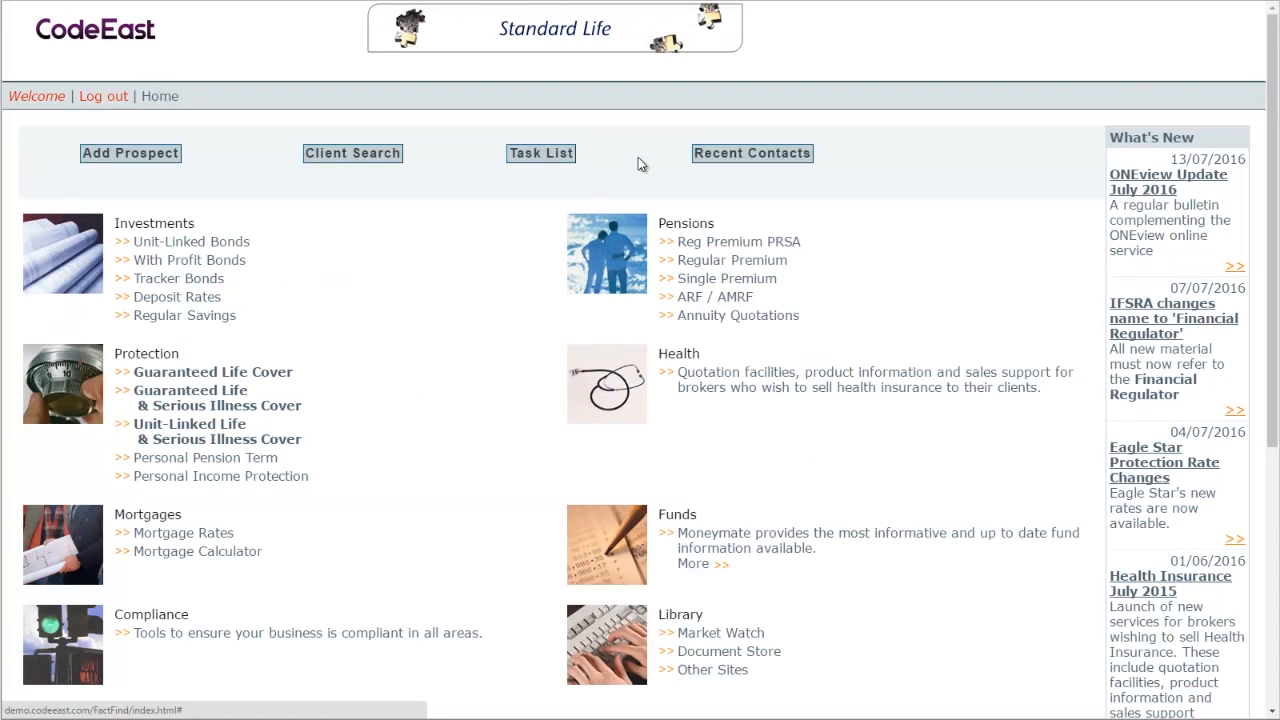